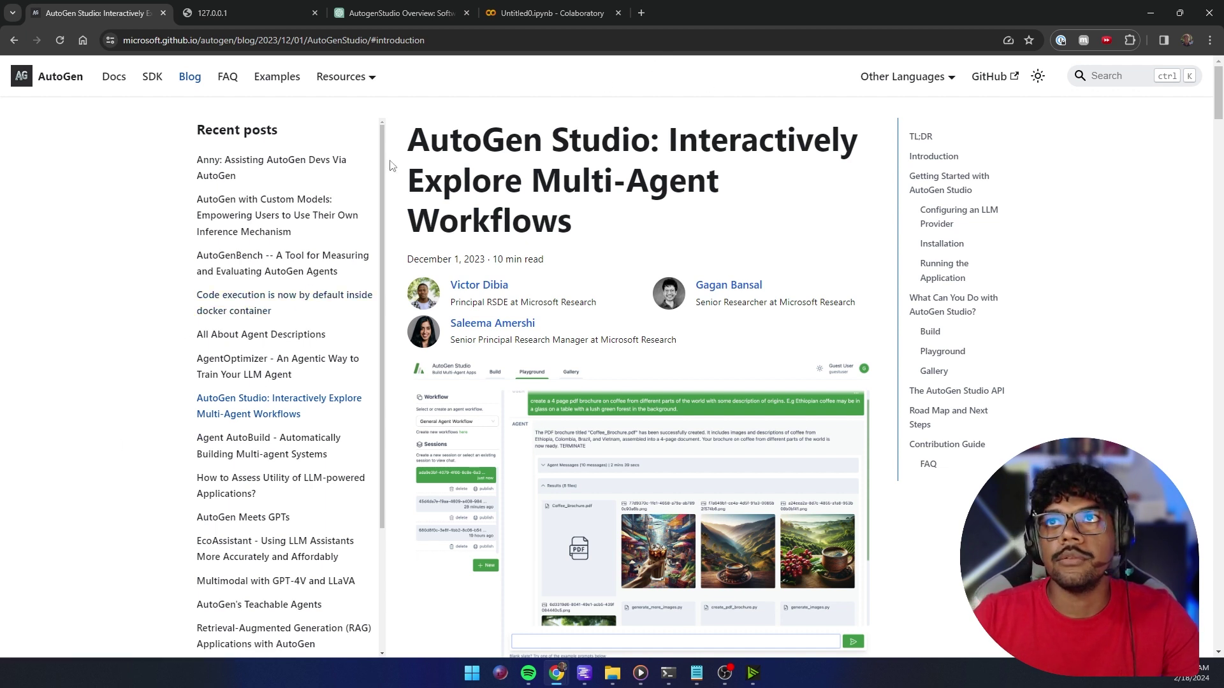
pyautogui.moveTo(417, 144); pyautogui.dragTo(712, 211)
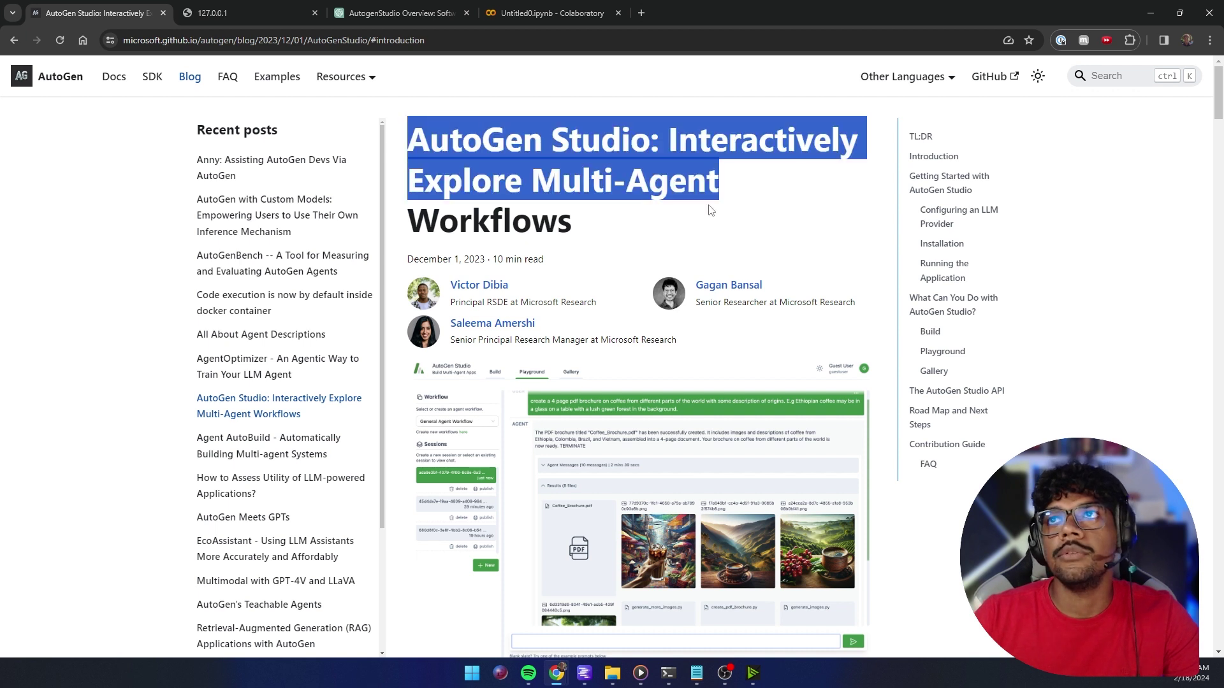
pyautogui.click(590, 194)
pyautogui.scroll(-2, 590, 193)
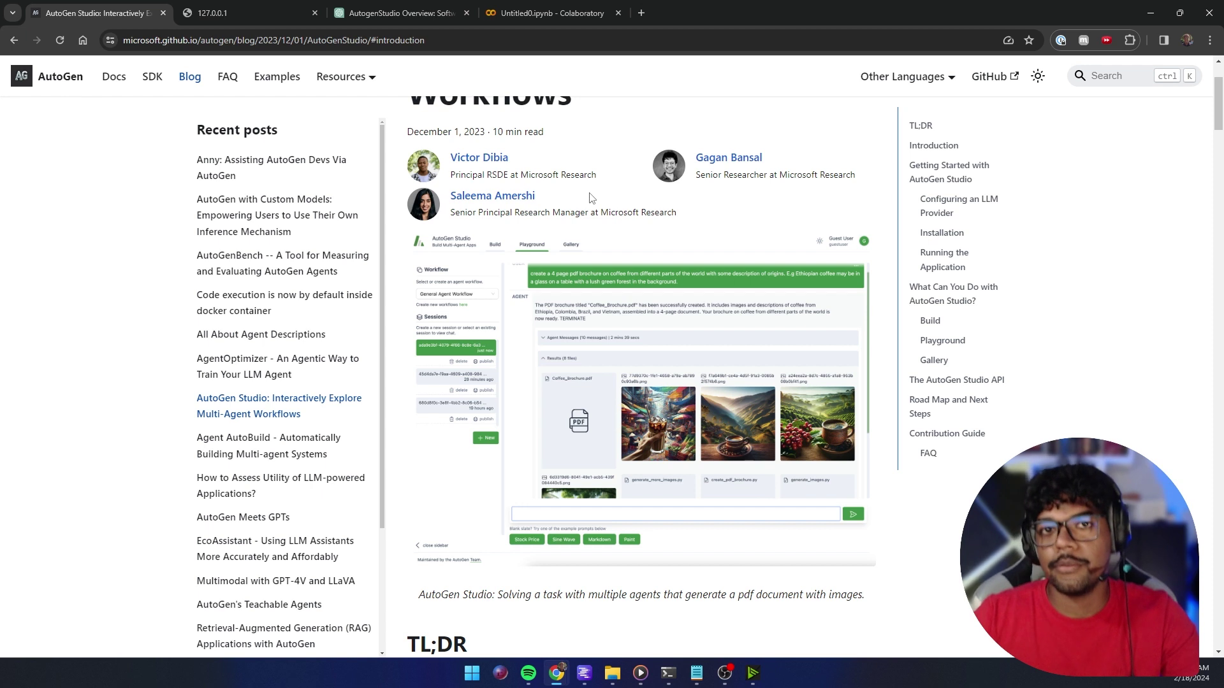
pyautogui.scroll(-1, 634, 271)
# Switch to the Anaconda Prompt and clear the terminal output with cls.
pyautogui.hotkey('alt', 'Tab')
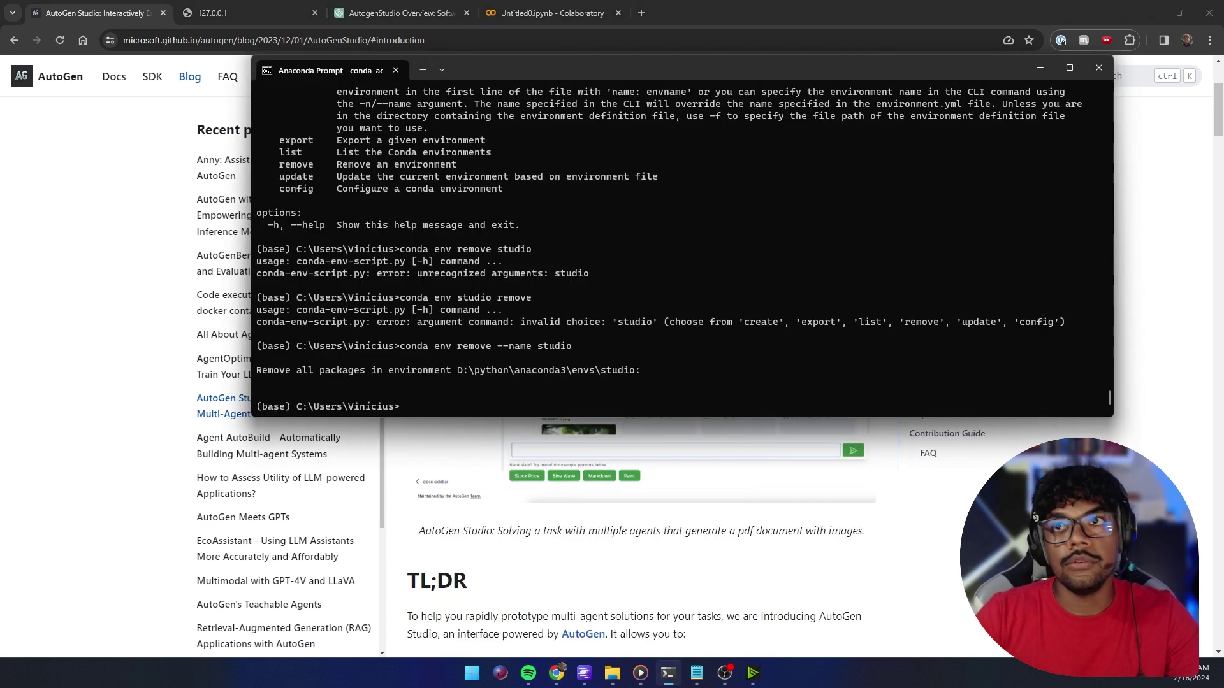
pyautogui.write('cls')
pyautogui.press('Return')
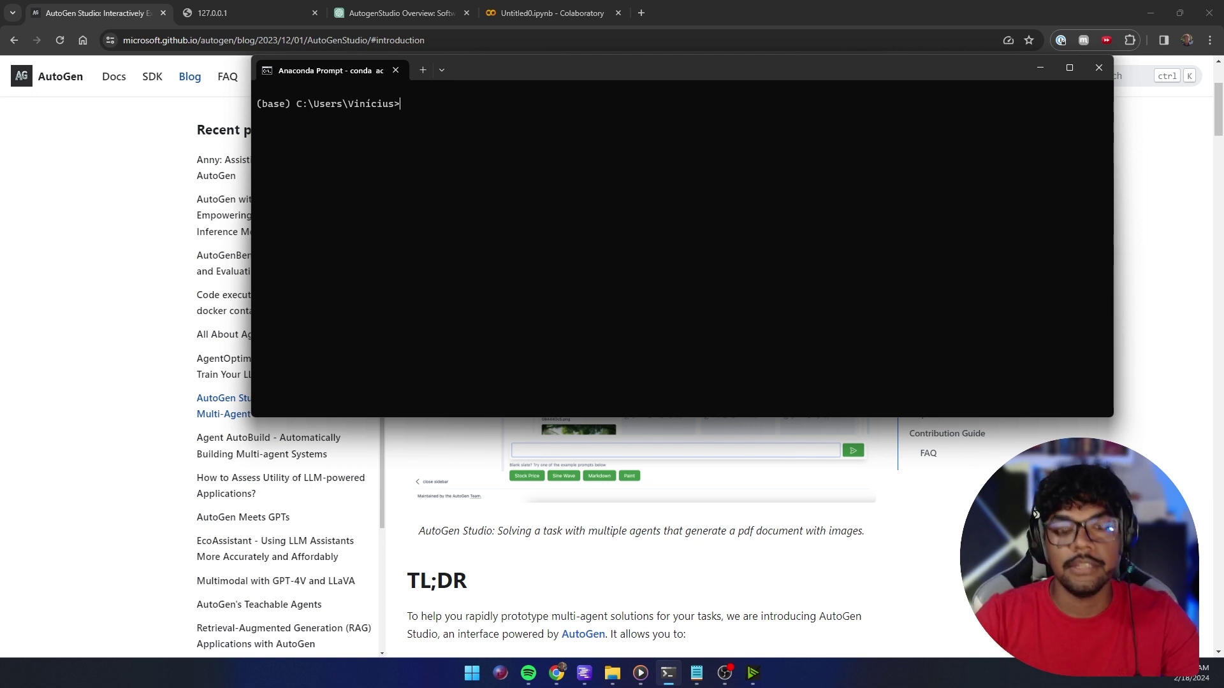
# Create a conda environment named autogenstudio with Python 3.10 and accept the package installation.
pyautogui.write('conda')
pyautogui.write(' create --name autogenstudio python=3.10')
pyautogui.press('Return')
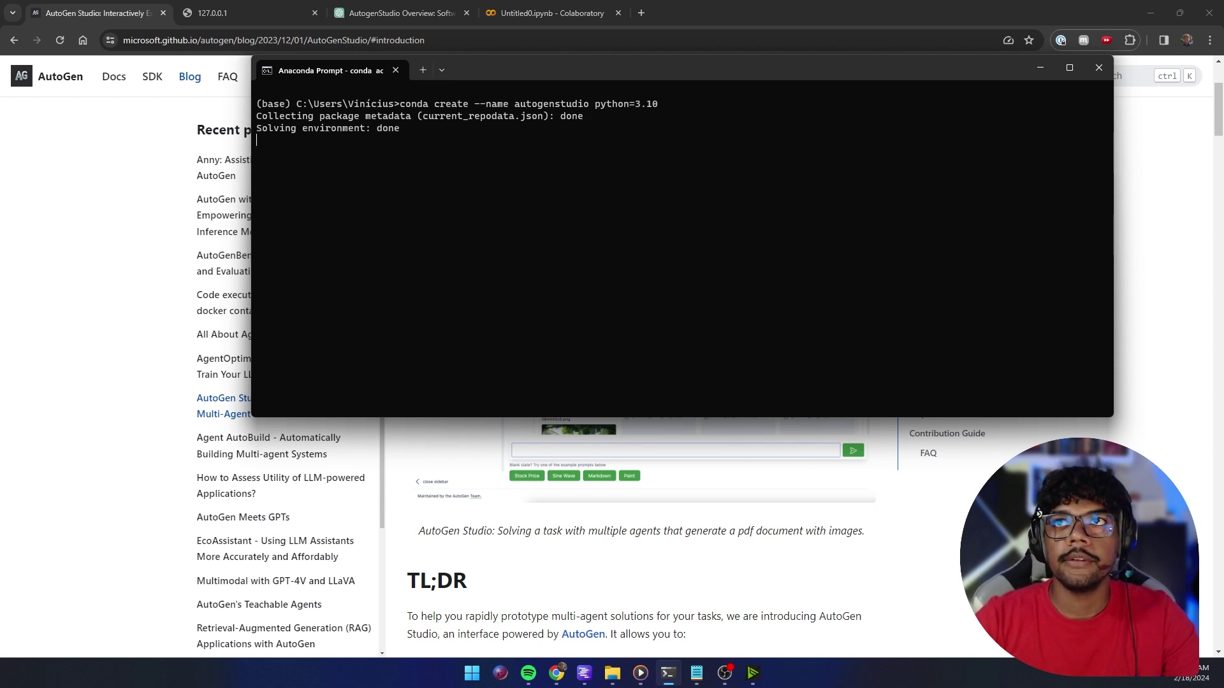
pyautogui.write('y')
pyautogui.press('Return')
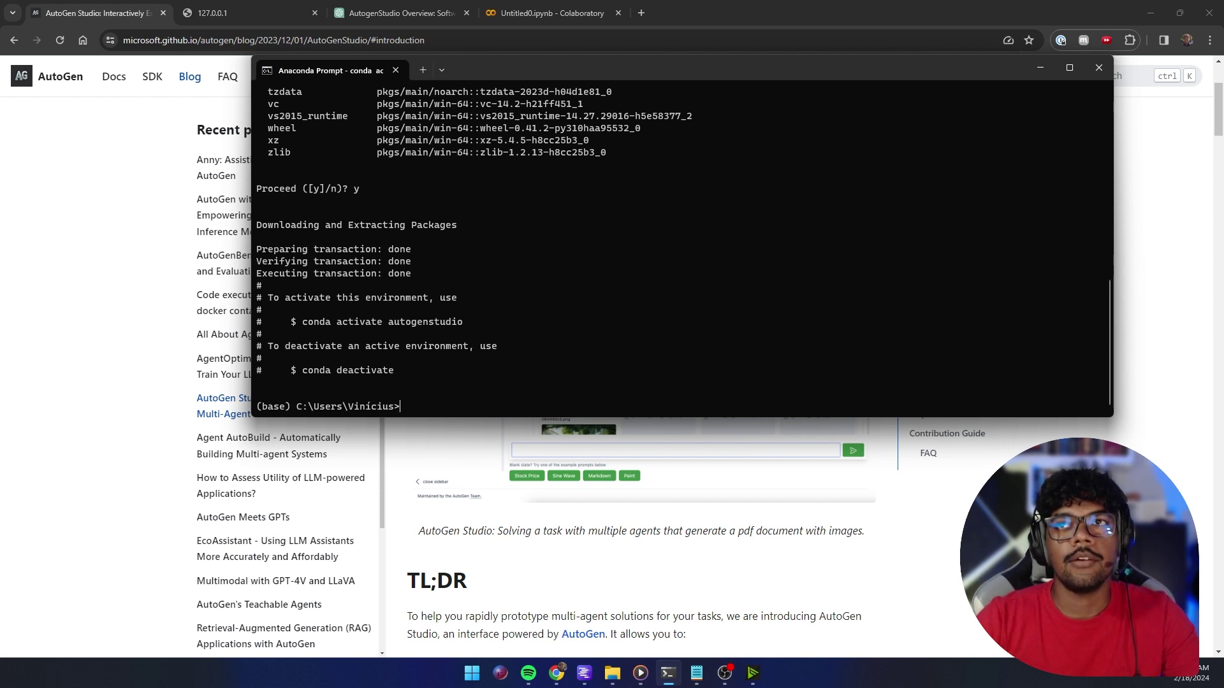
# Activate the autogenstudio conda environment.
pyautogui.write('conda')
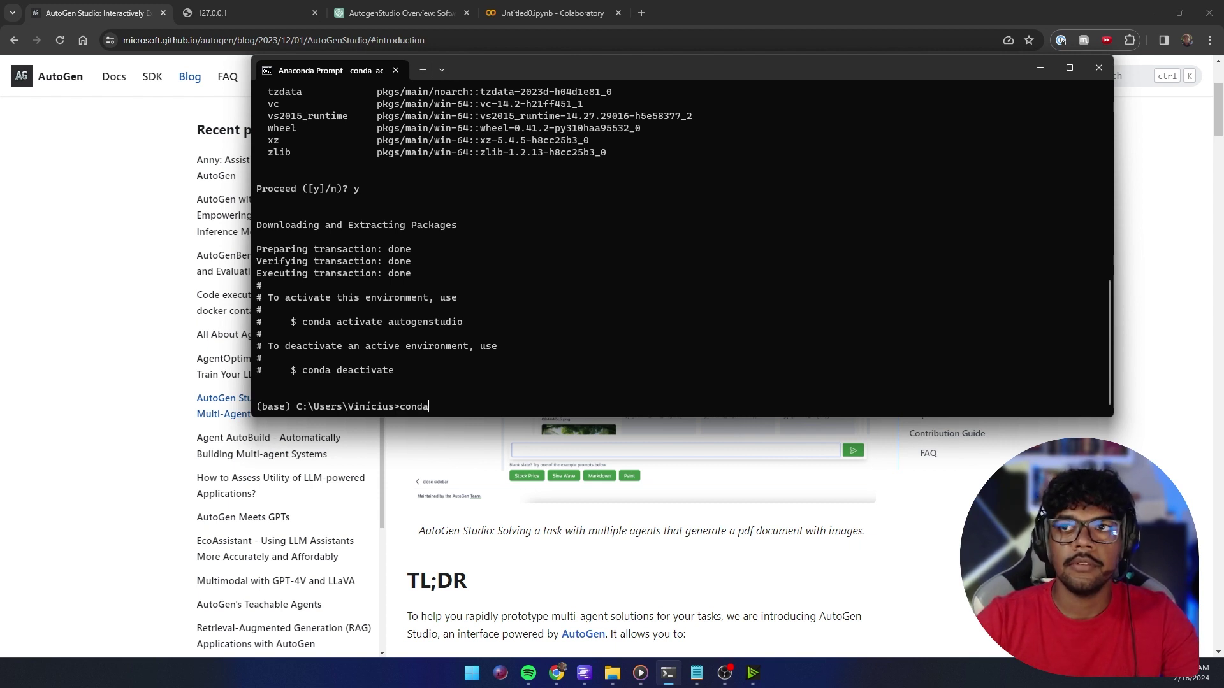
pyautogui.write(' activate ')
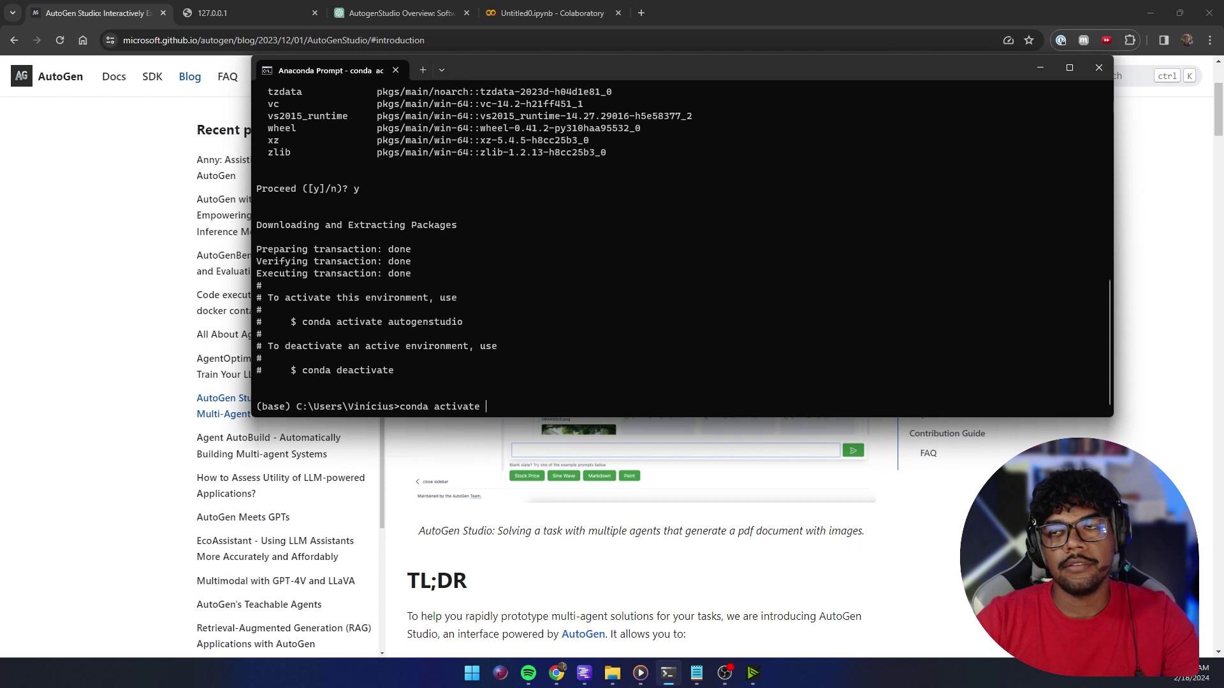
pyautogui.write('autogenstudio')
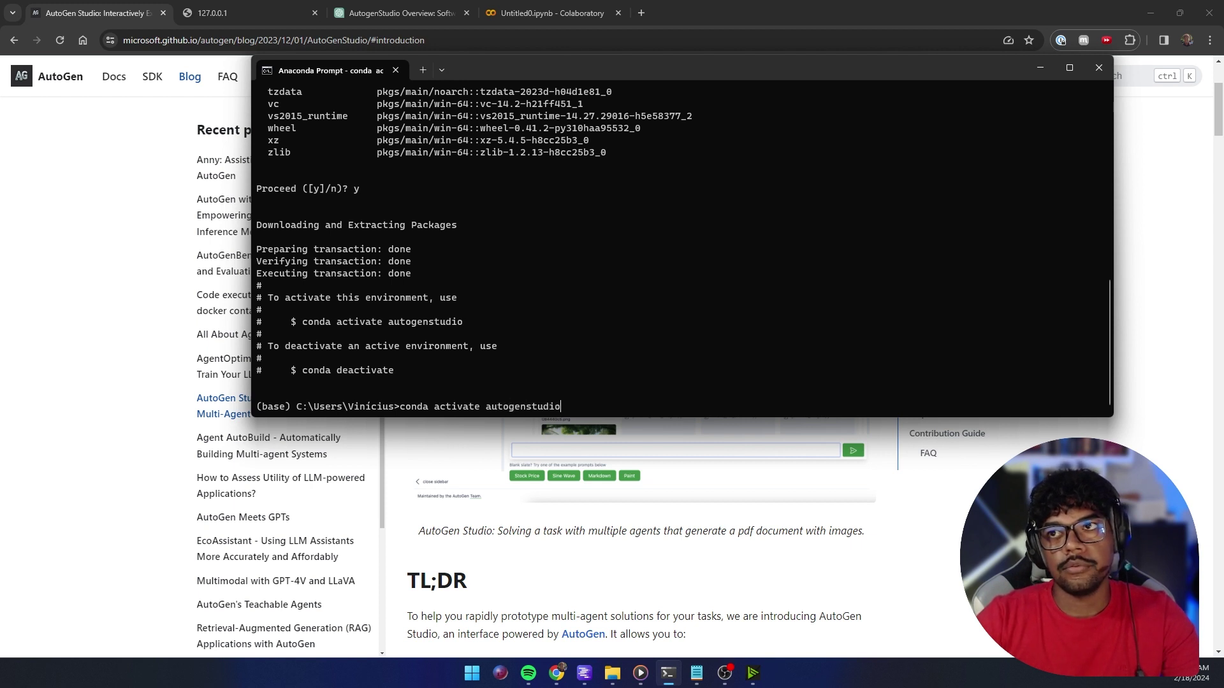
pyautogui.press('Return')
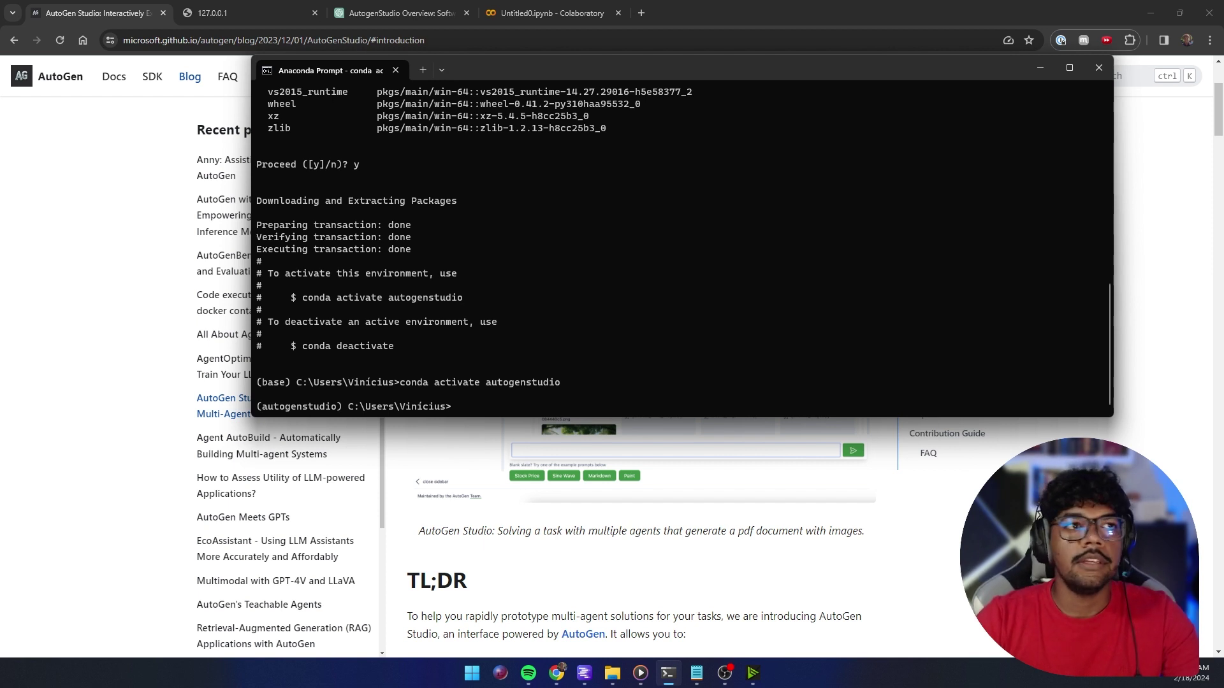
# Install the autogenstudio package with pip in the active environment.
pyautogui.write('pip ')
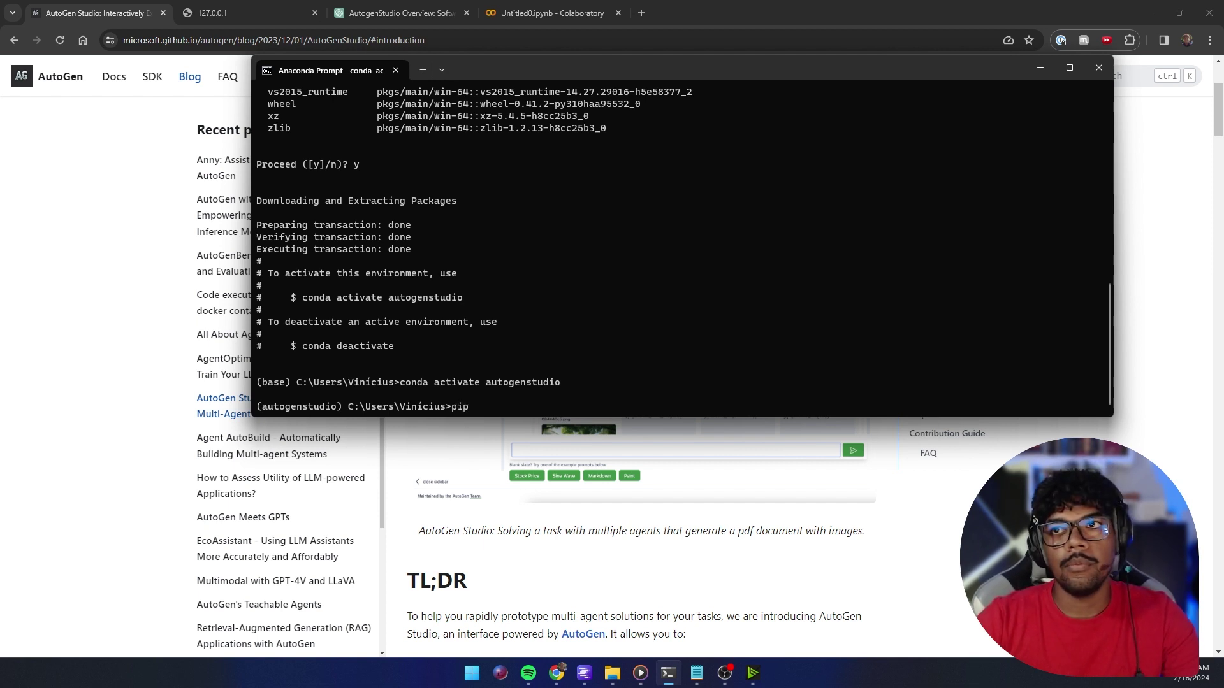
pyautogui.write('instaall a')
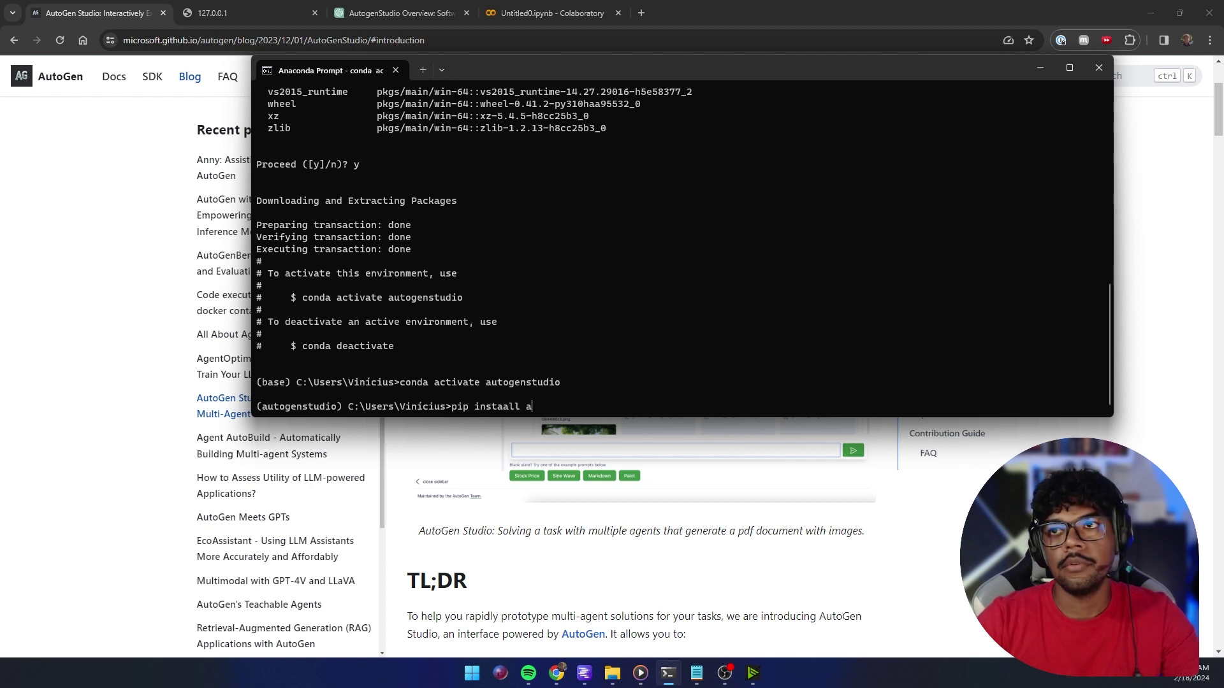
pyautogui.write('utogenstuddoi')
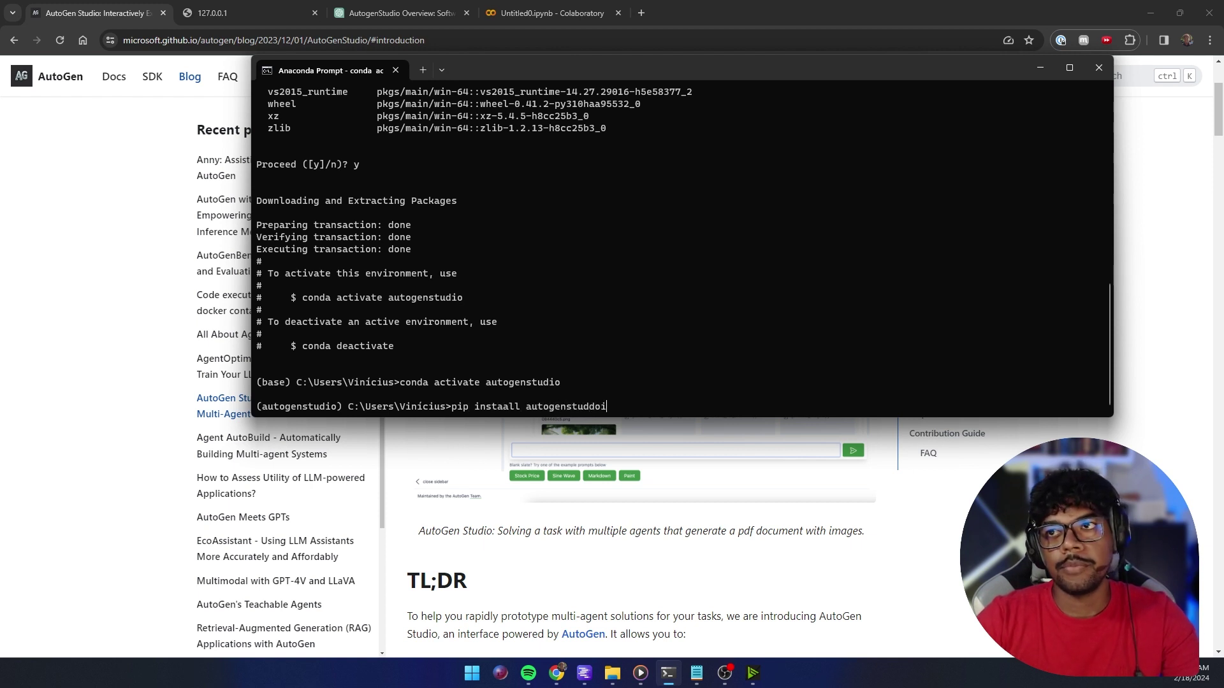
pyautogui.press('BackSpace')
pyautogui.press('BackSpace')
pyautogui.press('BackSpace')
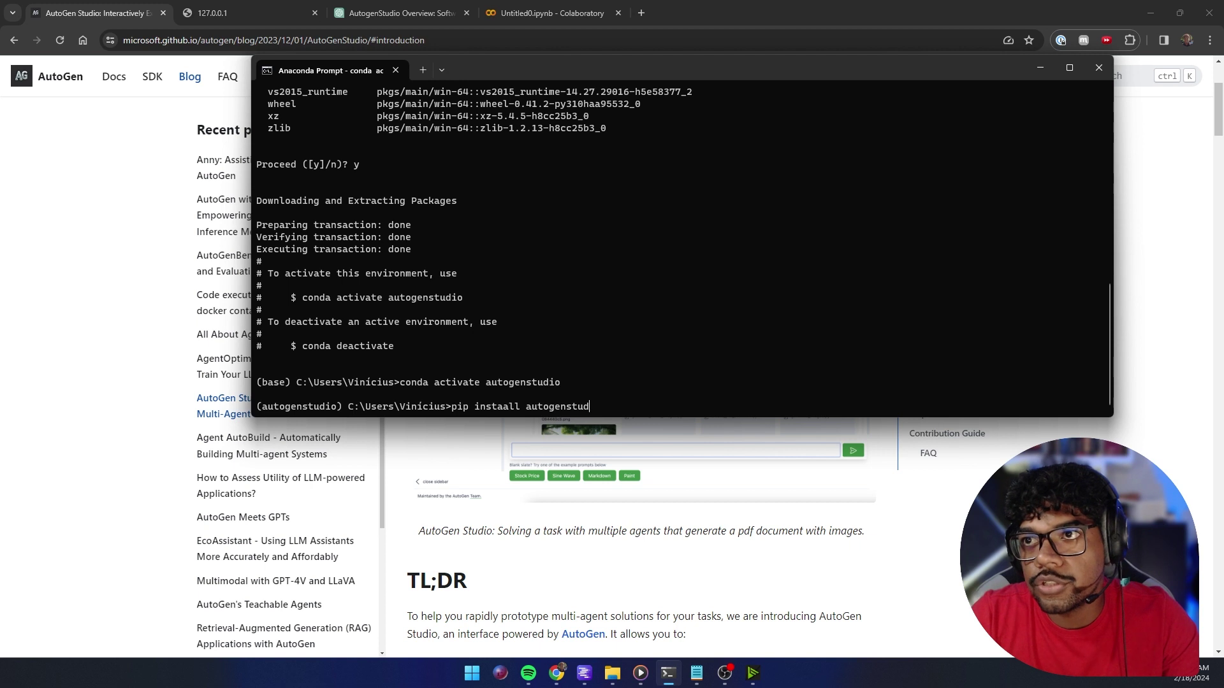
pyautogui.write('io')
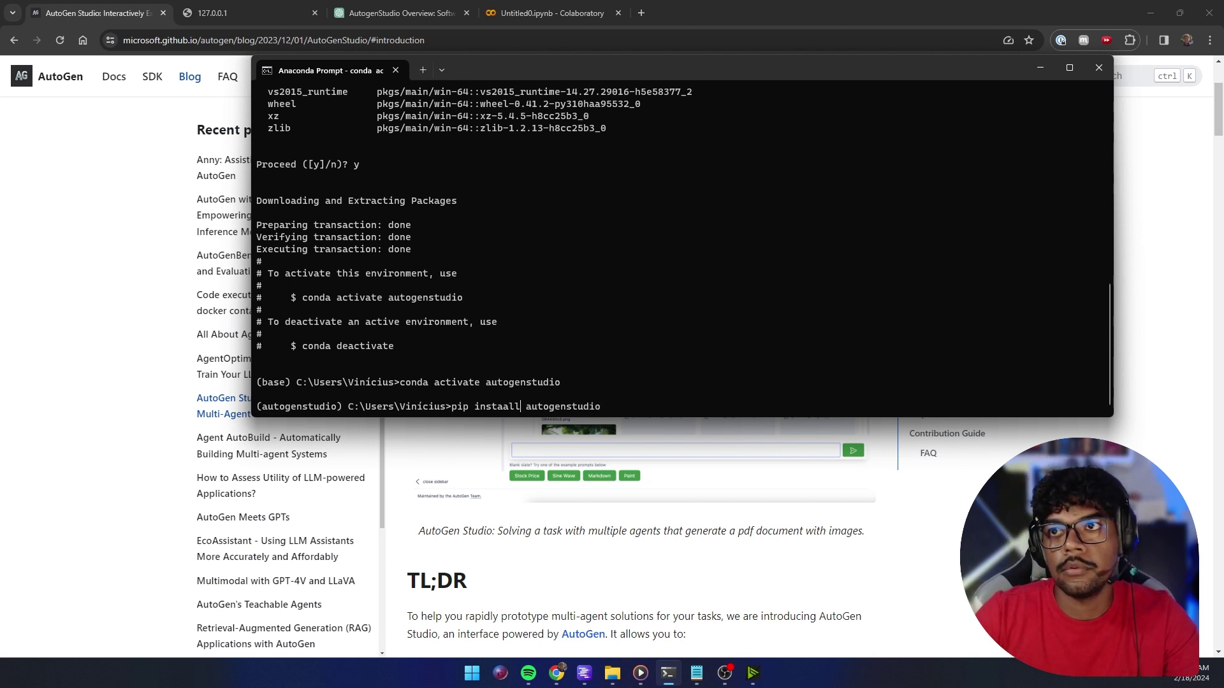
pyautogui.press('BackSpace')
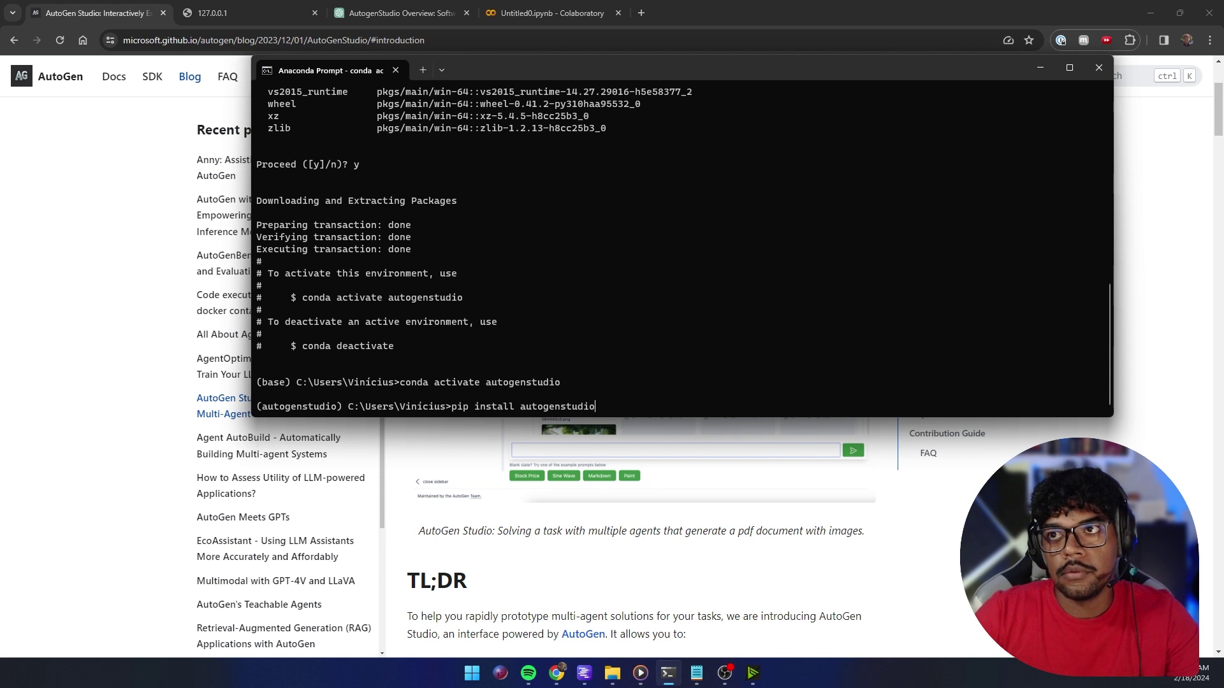
pyautogui.press('Return')
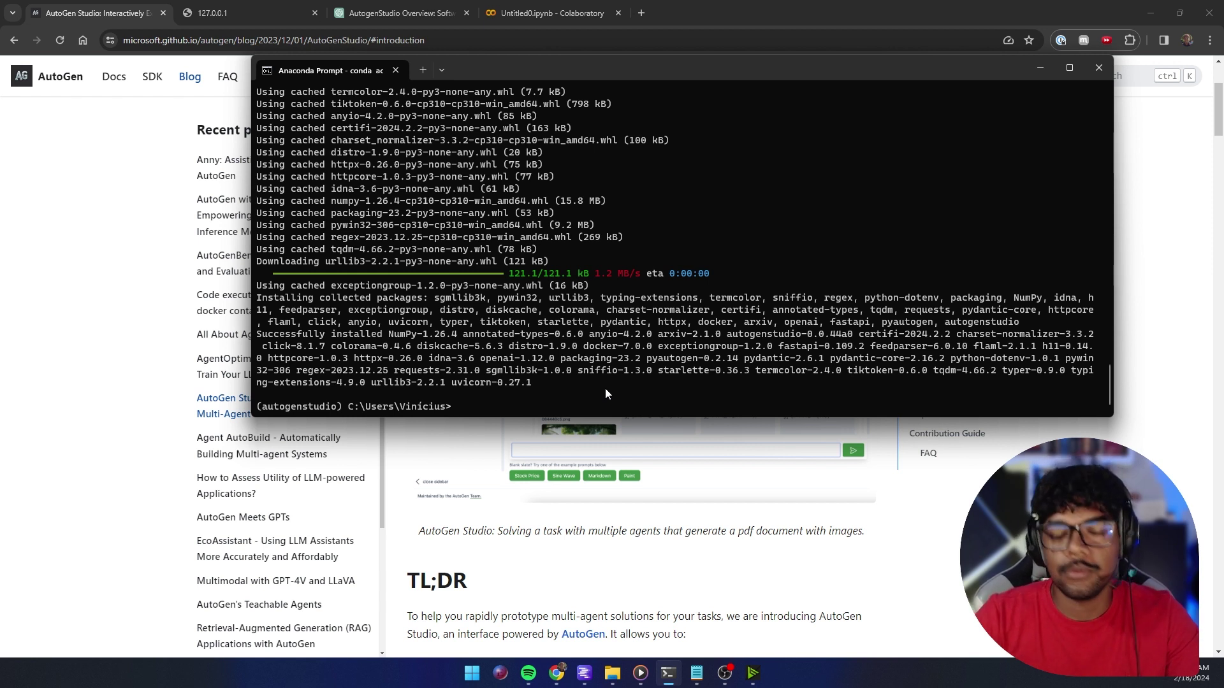
# Start the AutoGen Studio web UI on port 8083 with "autogenstudio ui --port 8083".
pyautogui.write('autogen')
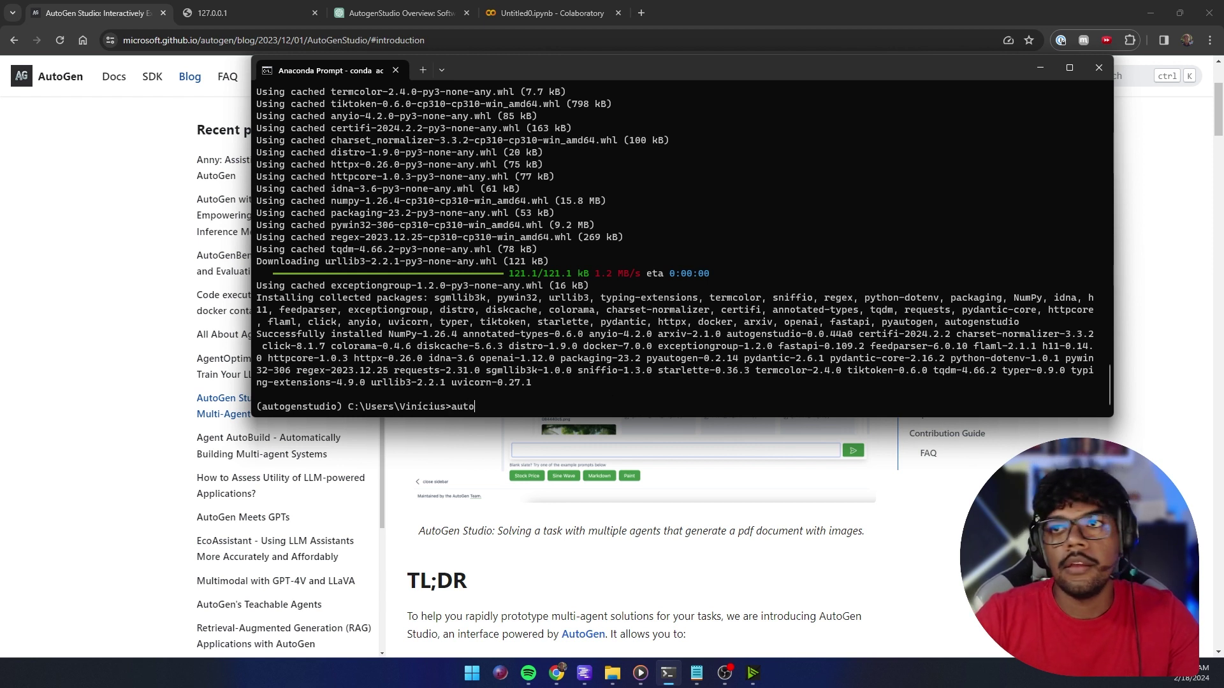
pyautogui.write('studio ')
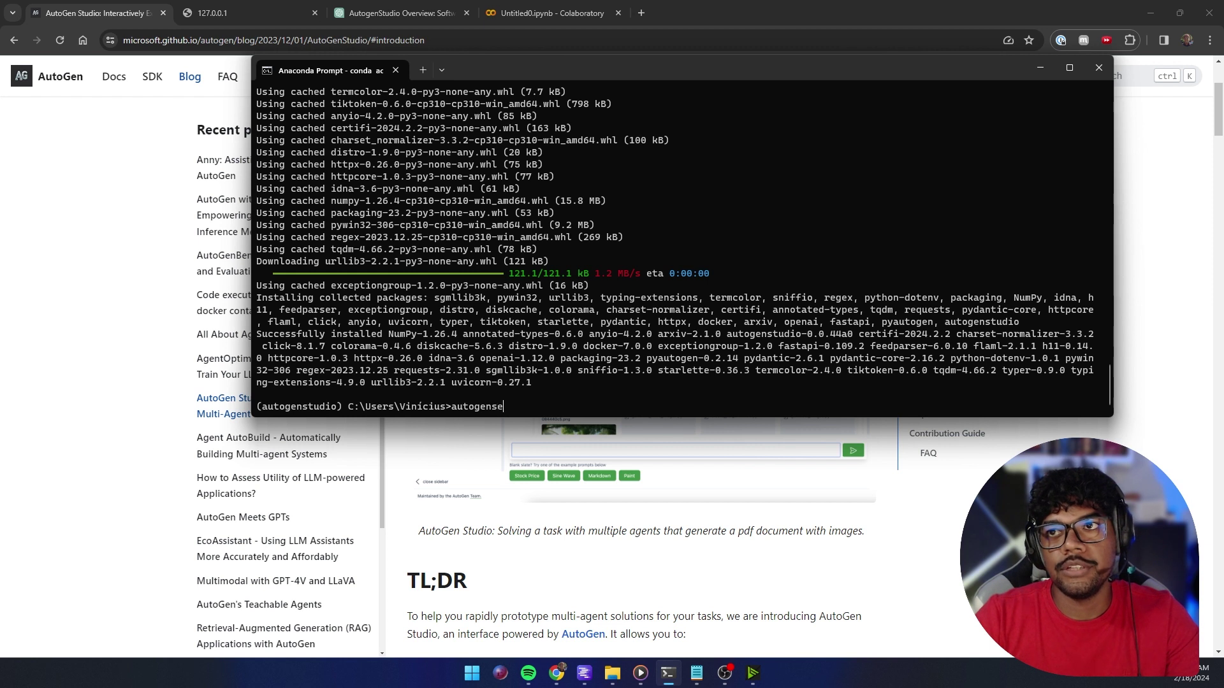
pyautogui.write('ui --port 8083')
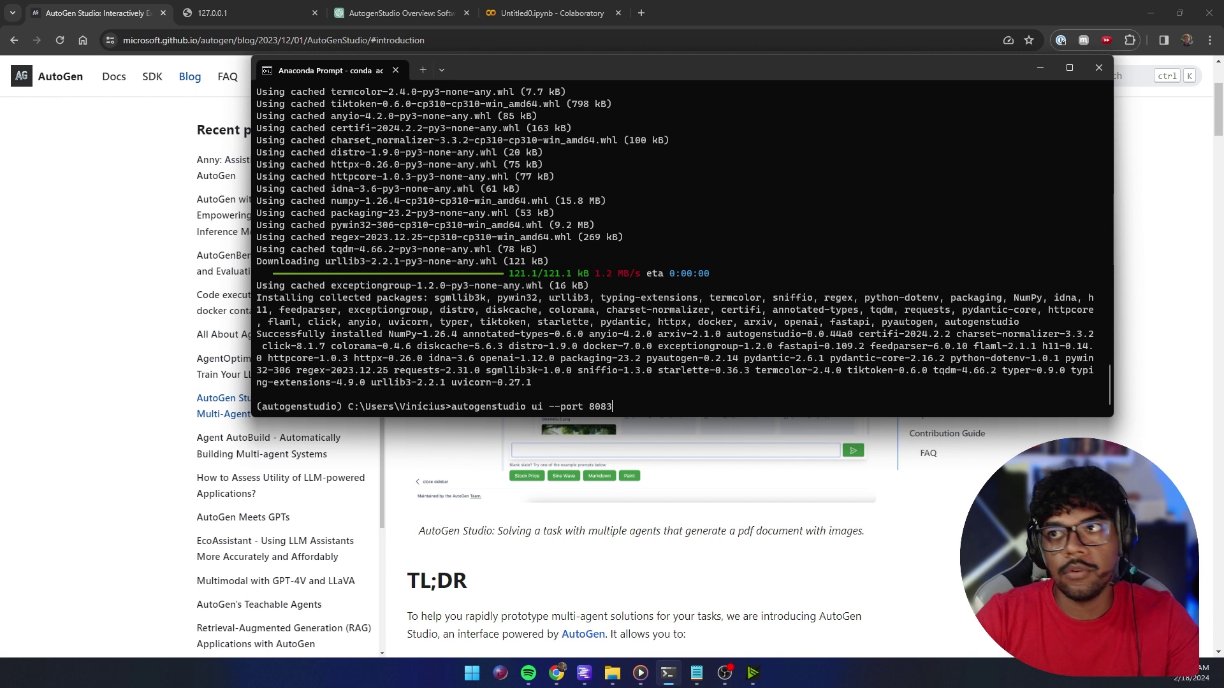
pyautogui.press('Return')
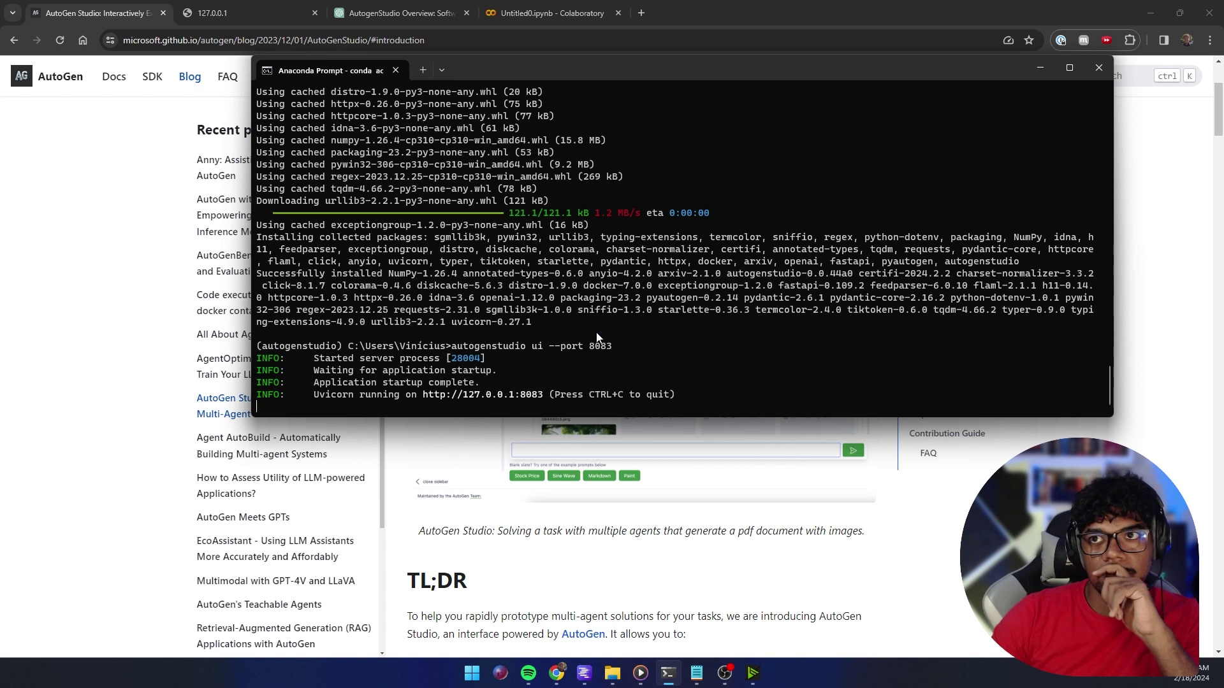
# Load 127.0.0.1:8083 in the existing 127.0.0.1 page of the Chrome browser.
pyautogui.click(210, 12)
pyautogui.click(181, 40)
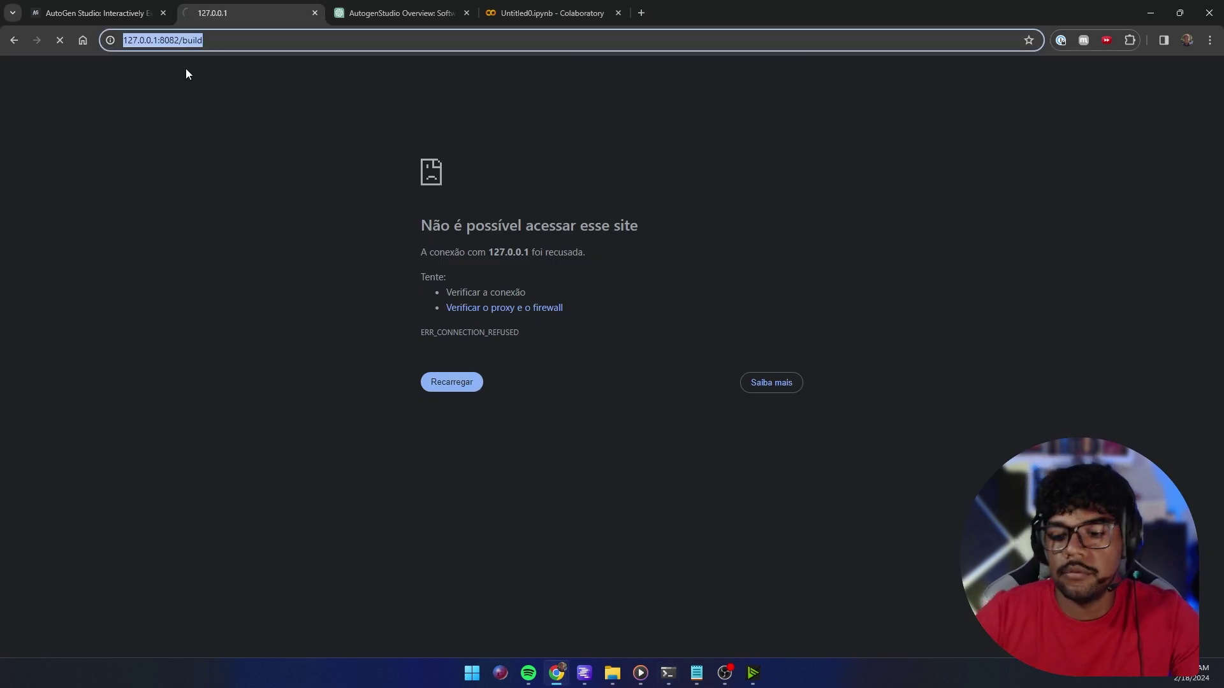
pyautogui.press('End')
pyautogui.press('BackSpace')
pyautogui.press('BackSpace')
pyautogui.press('BackSpace')
pyautogui.press('BackSpace')
pyautogui.press('BackSpace')
pyautogui.press('BackSpace')
pyautogui.press('BackSpace')
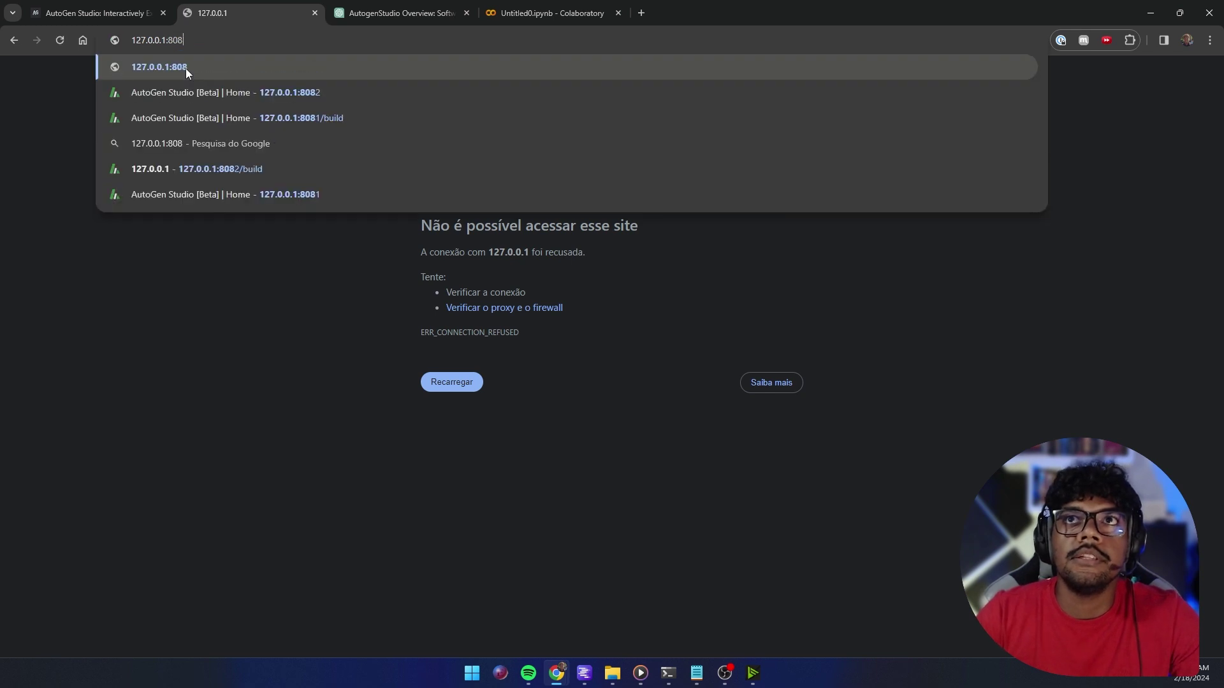
pyautogui.write('3')
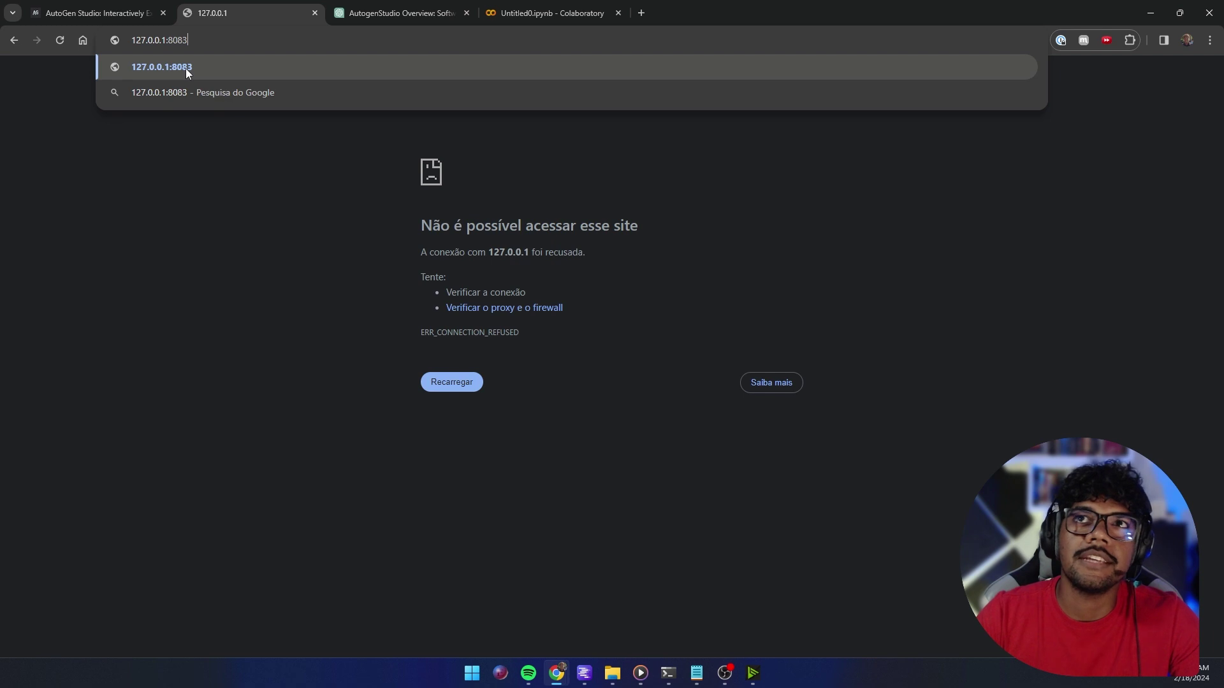
pyautogui.click(185, 68)
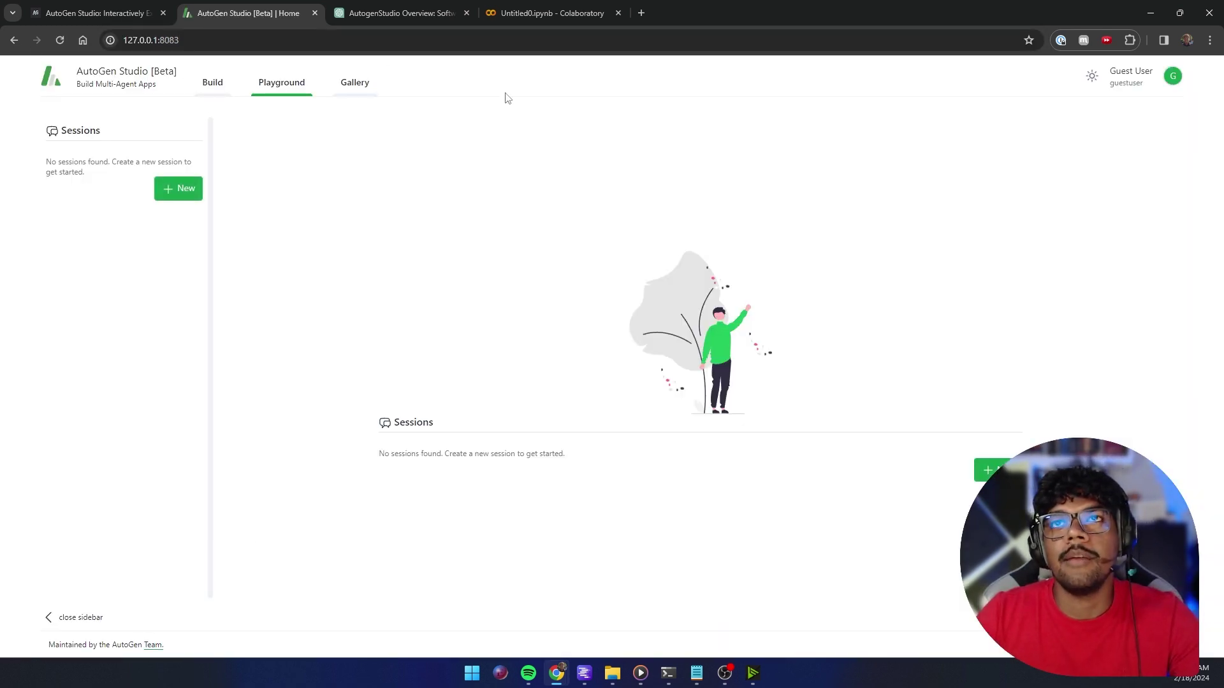
# View the Build area's workflows and skills, and read through the code of the generate_images skill without changing it.
pyautogui.click(213, 82)
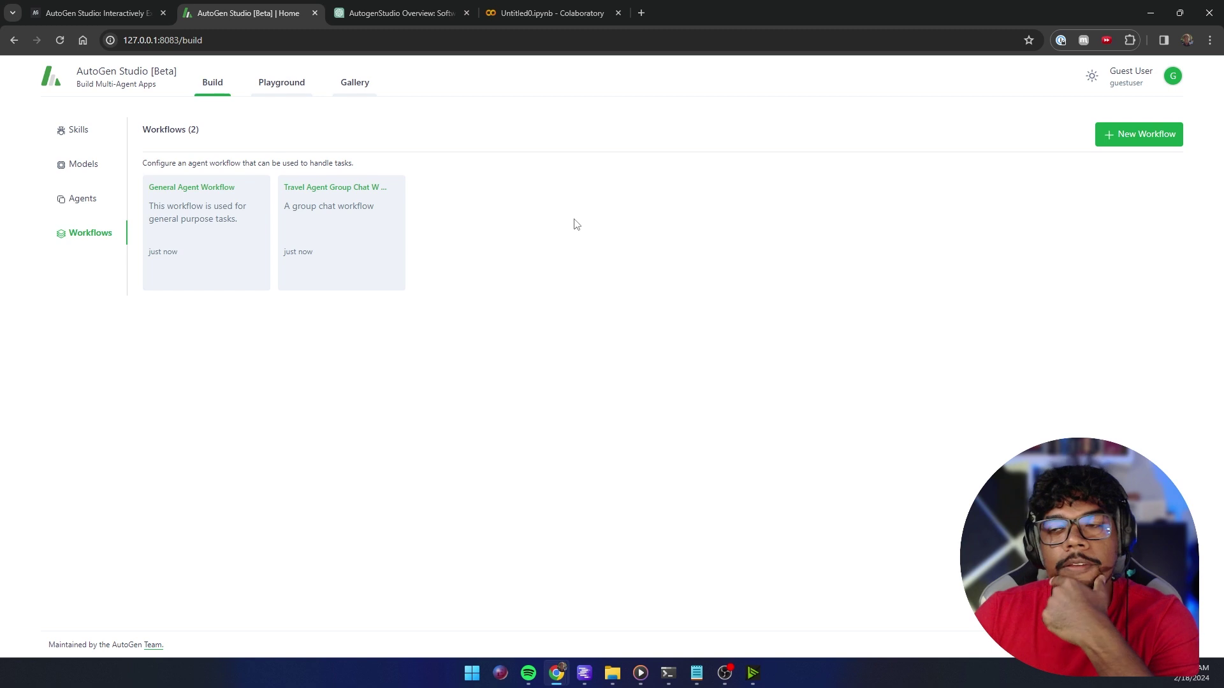
pyautogui.moveTo(238, 230)
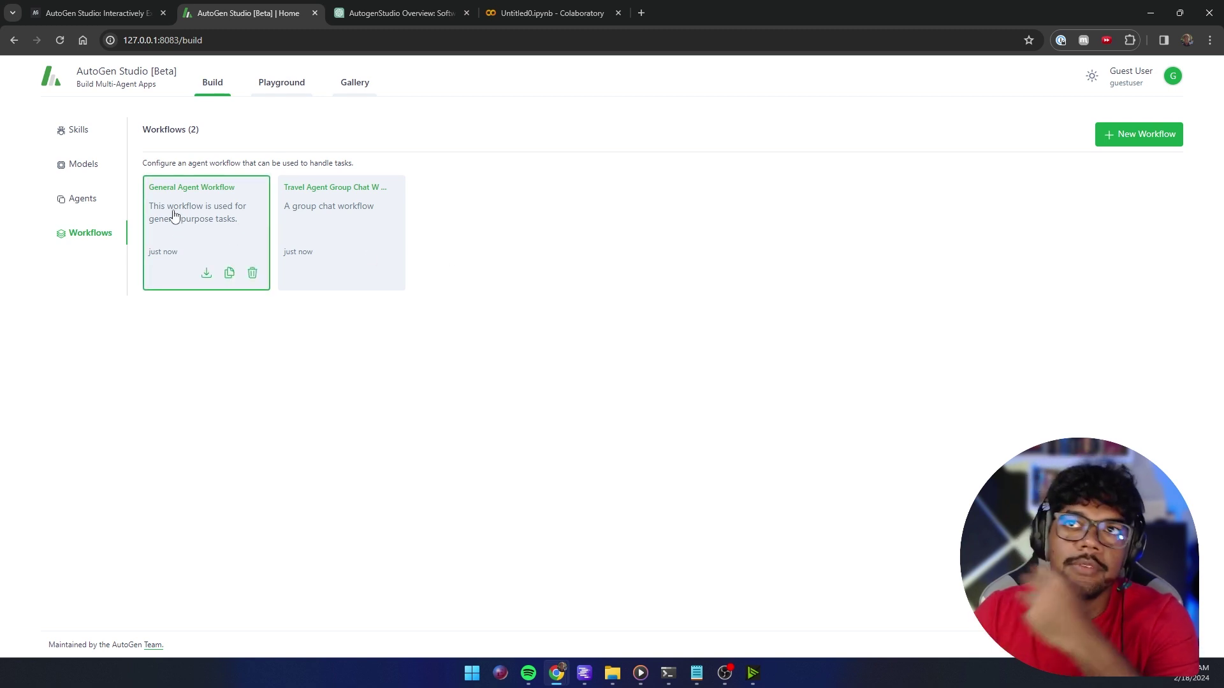
pyautogui.click(86, 134)
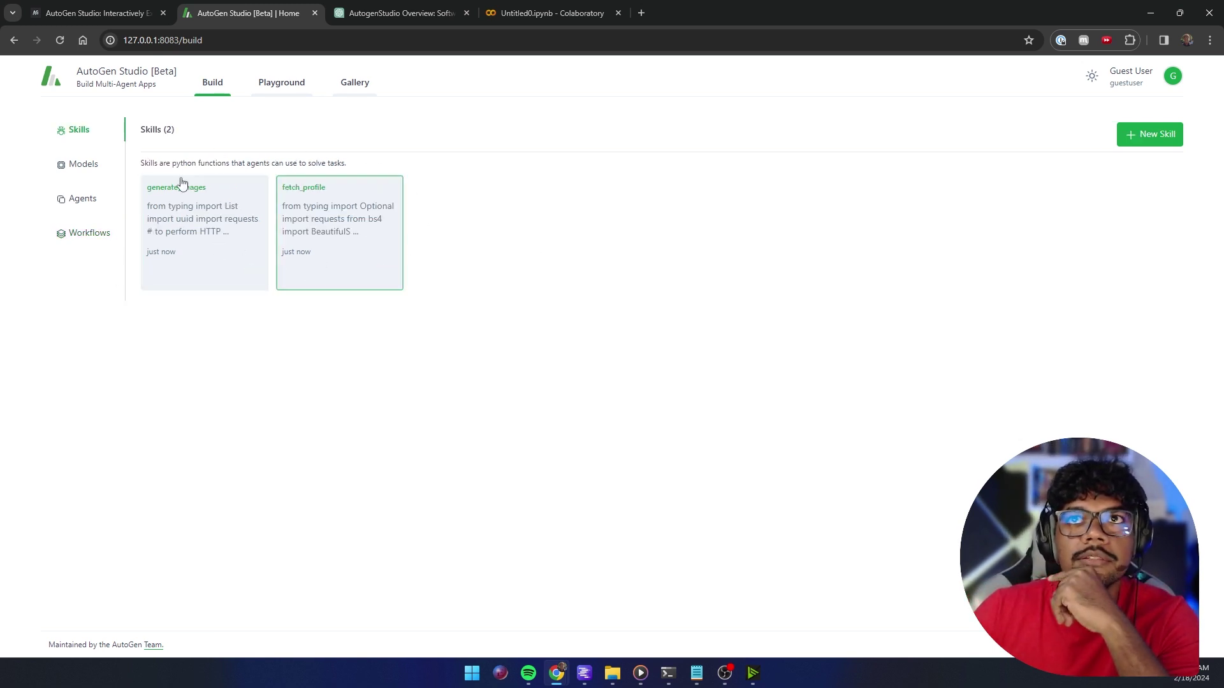
pyautogui.click(214, 226)
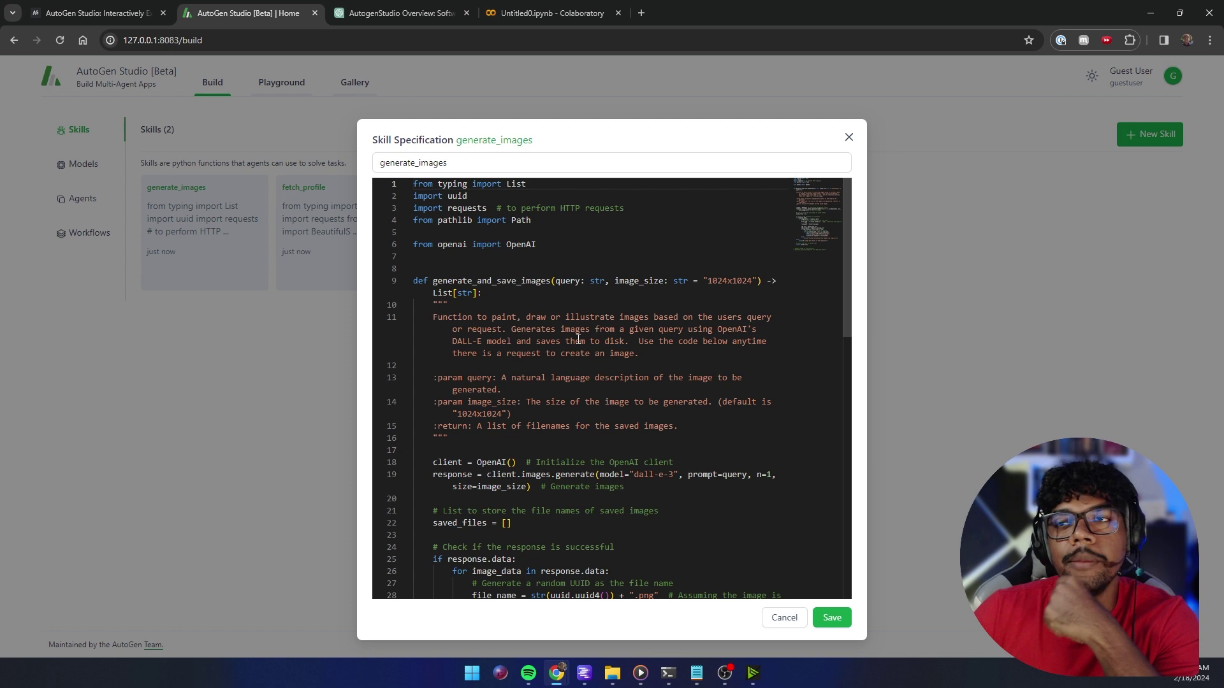
pyautogui.scroll(-10, 578, 340)
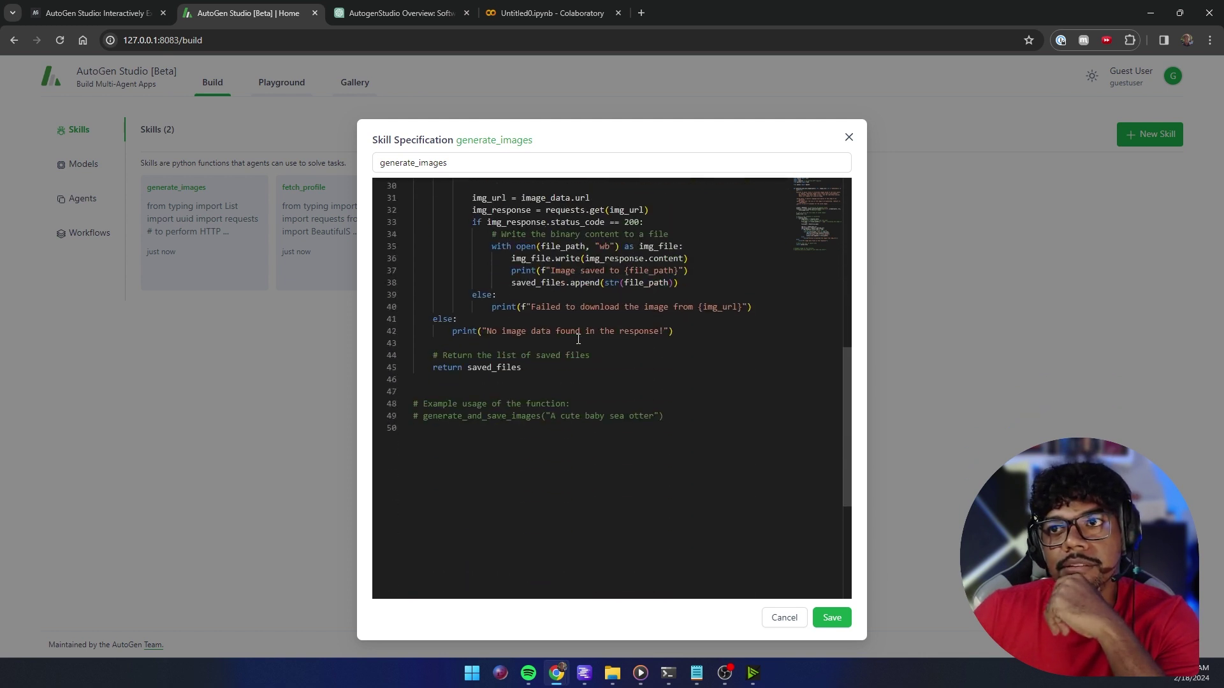
pyautogui.scroll(10, 580, 342)
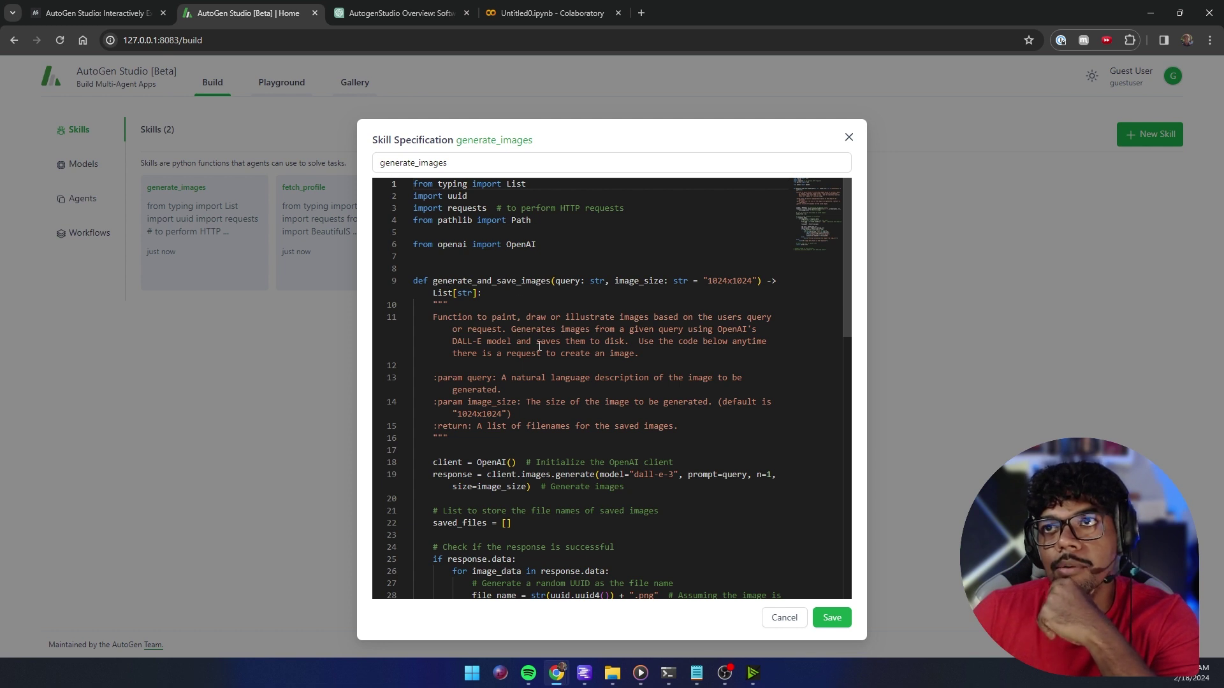
pyautogui.scroll(-1, 540, 346)
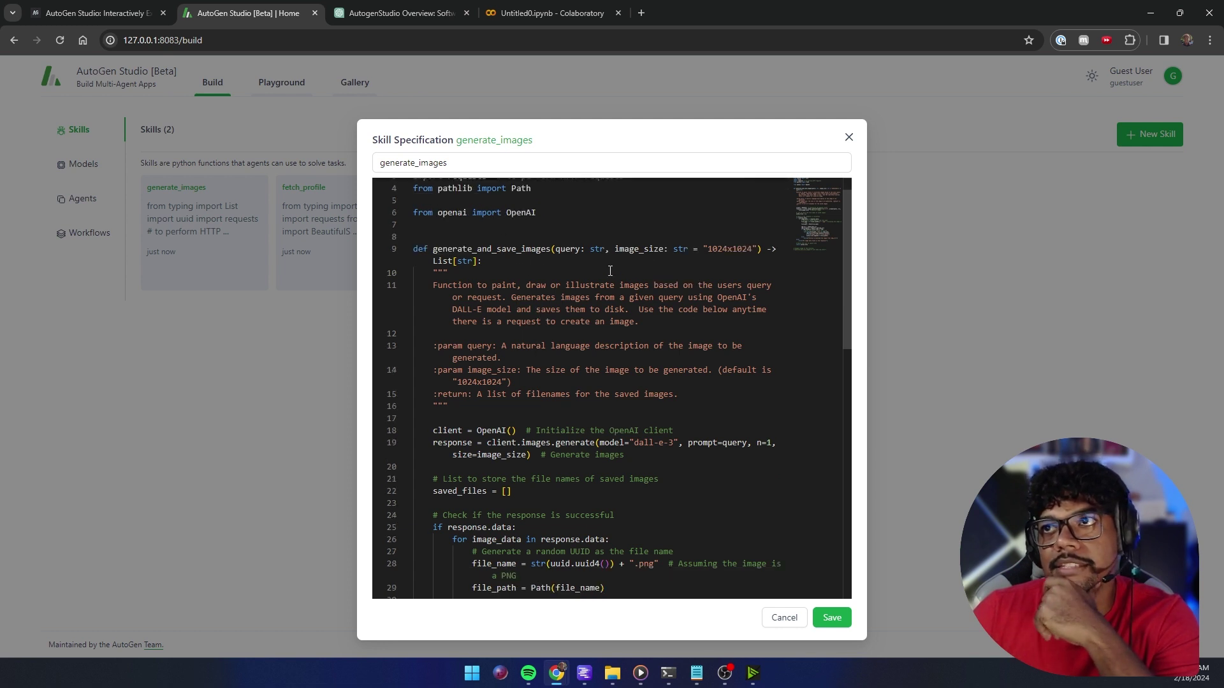
pyautogui.click(849, 137)
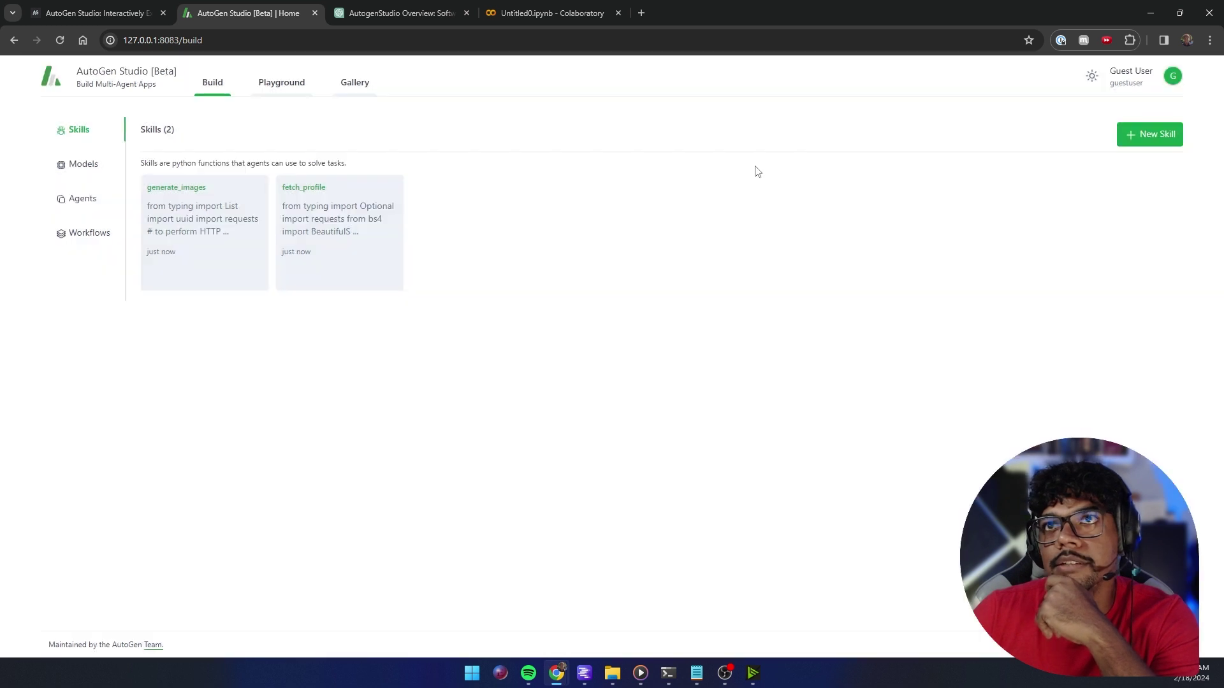
# Read through the code of the fetch_profile skill without changing it.
pyautogui.click(370, 227)
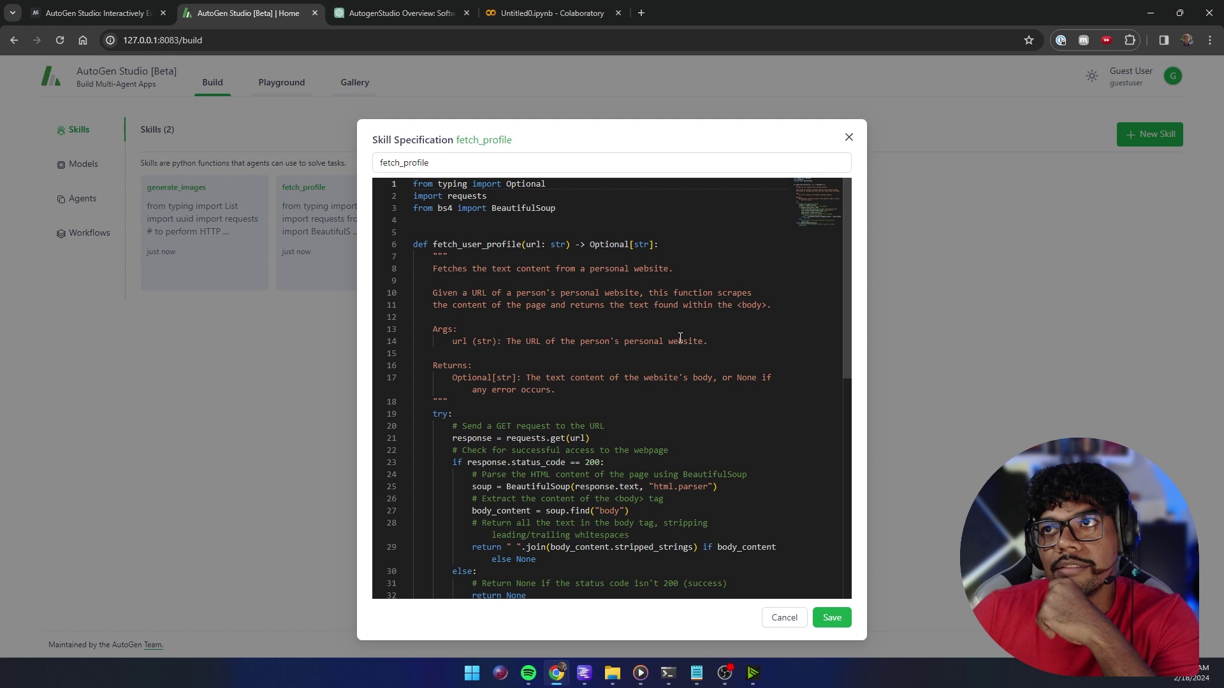
pyautogui.scroll(-3, 656, 367)
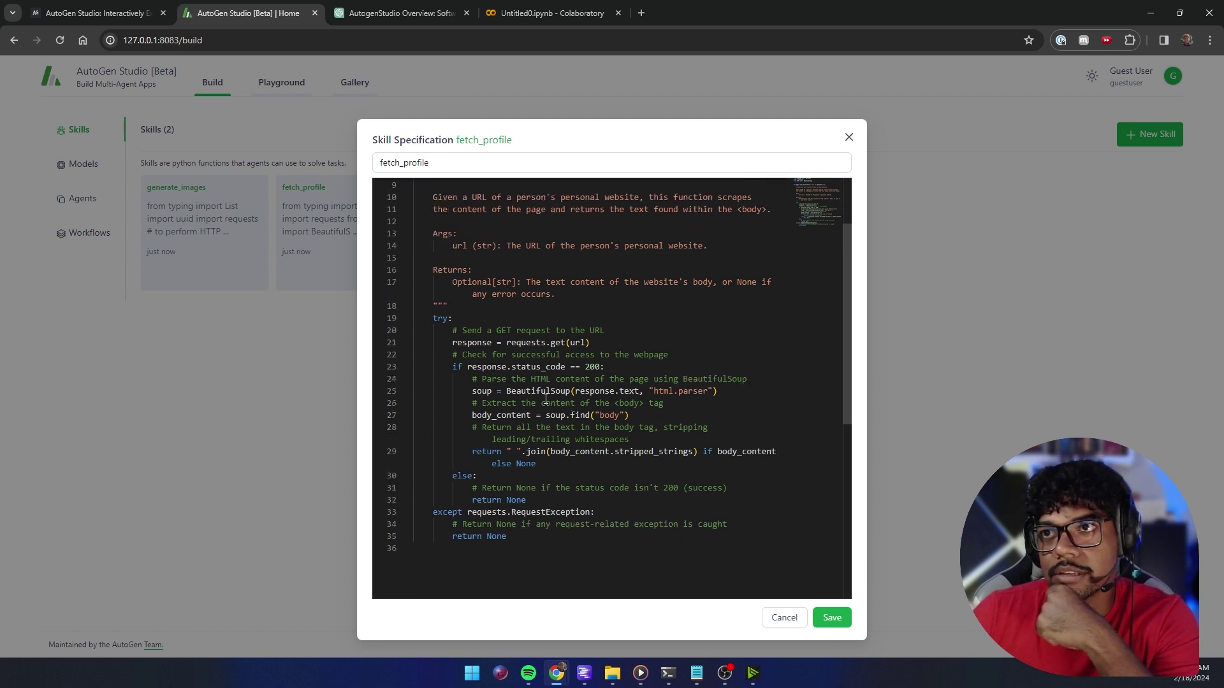
pyautogui.press('Escape')
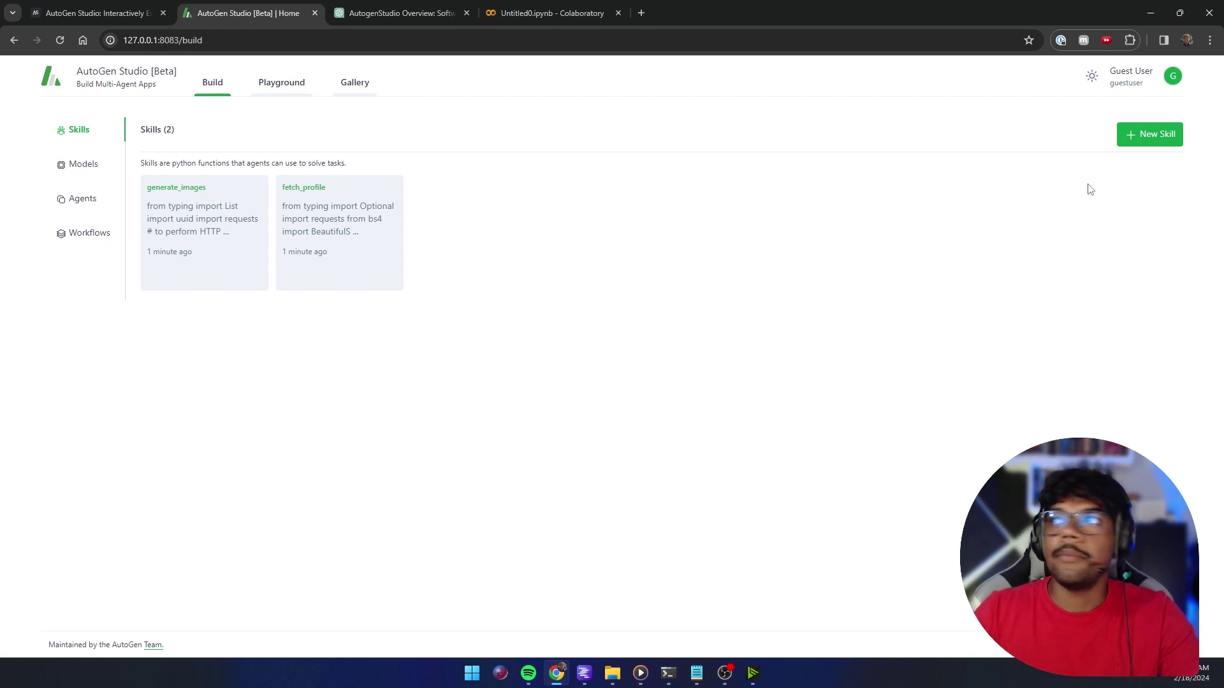
# Create a new skill and replace its sample code with the copied fetch_video_transcript function for YouTube transcripts.
pyautogui.click(1139, 136)
pyautogui.click(554, 317)
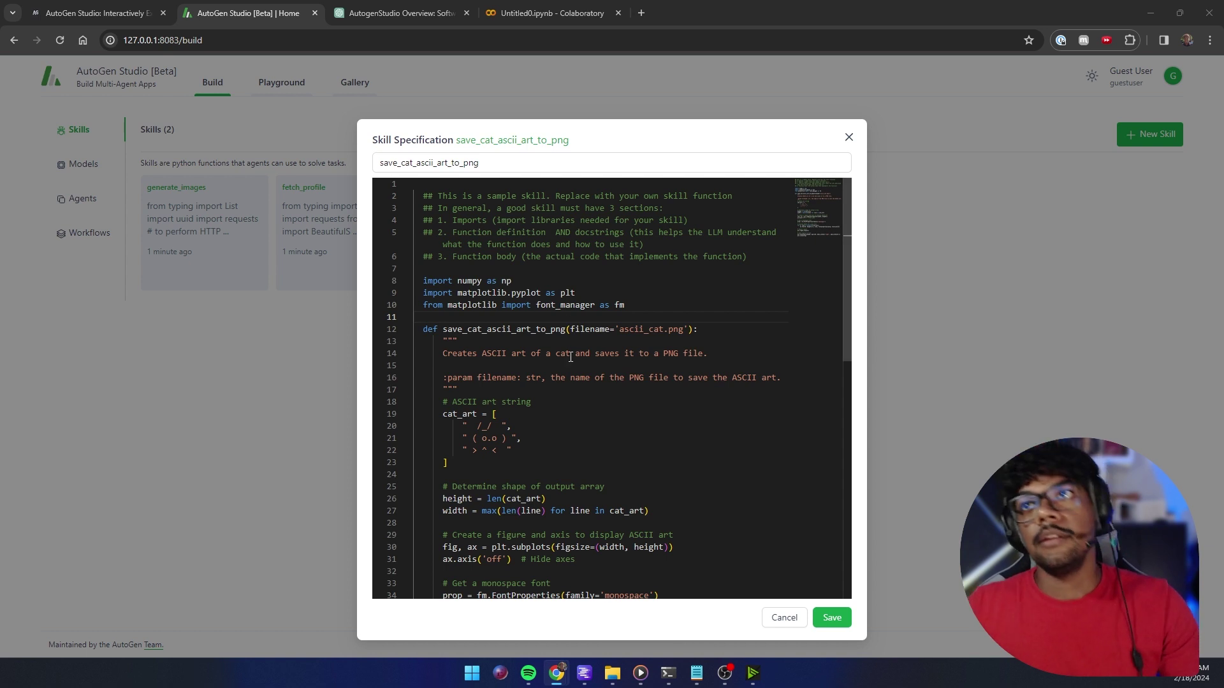
pyautogui.click(542, 365)
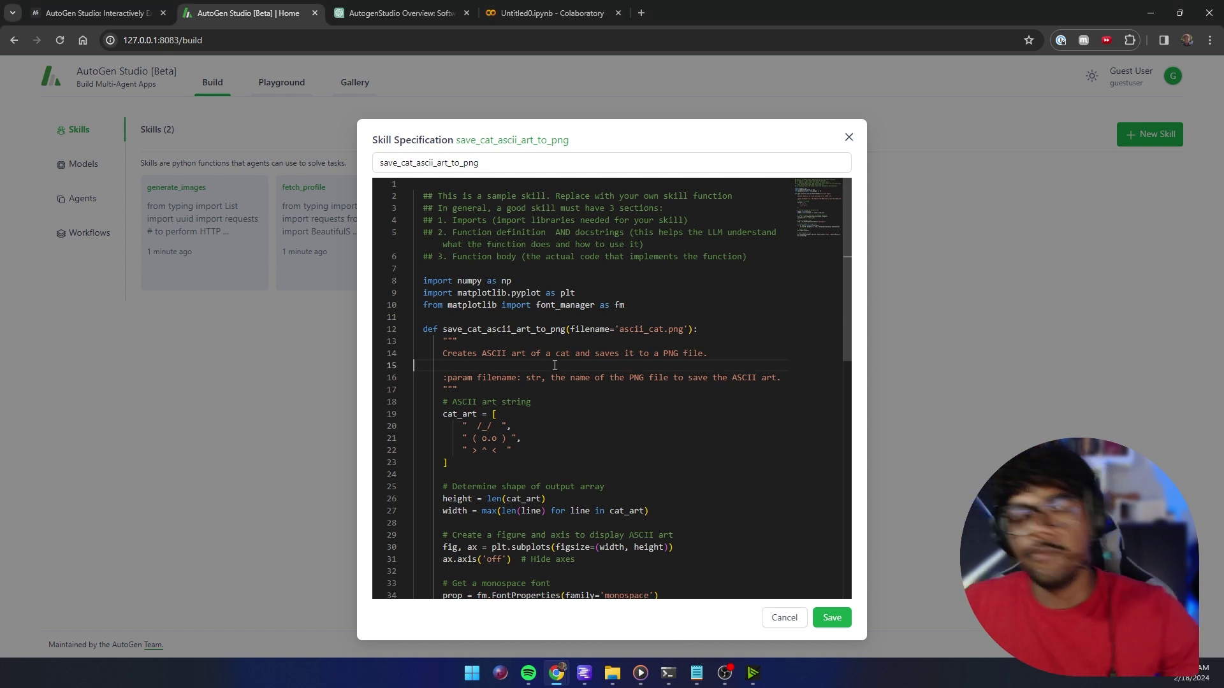
pyautogui.hotkey('ctrl', 'a')
pyautogui.hotkey('ctrl', 'v')
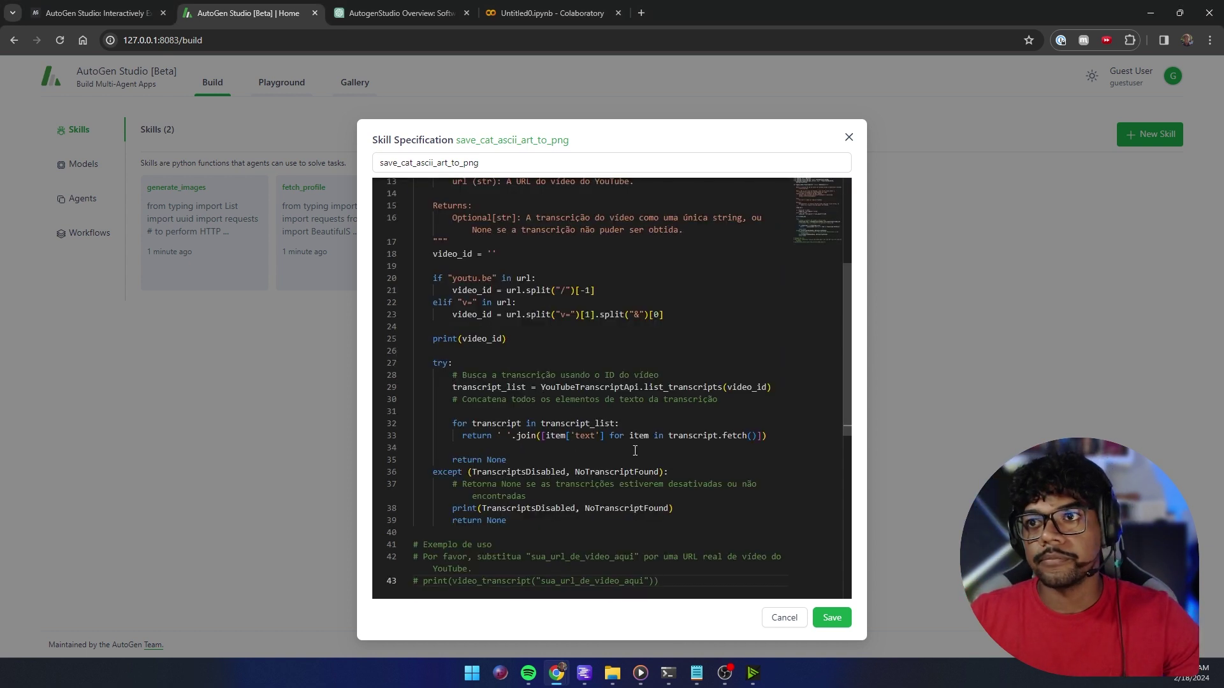
pyautogui.scroll(4, 659, 452)
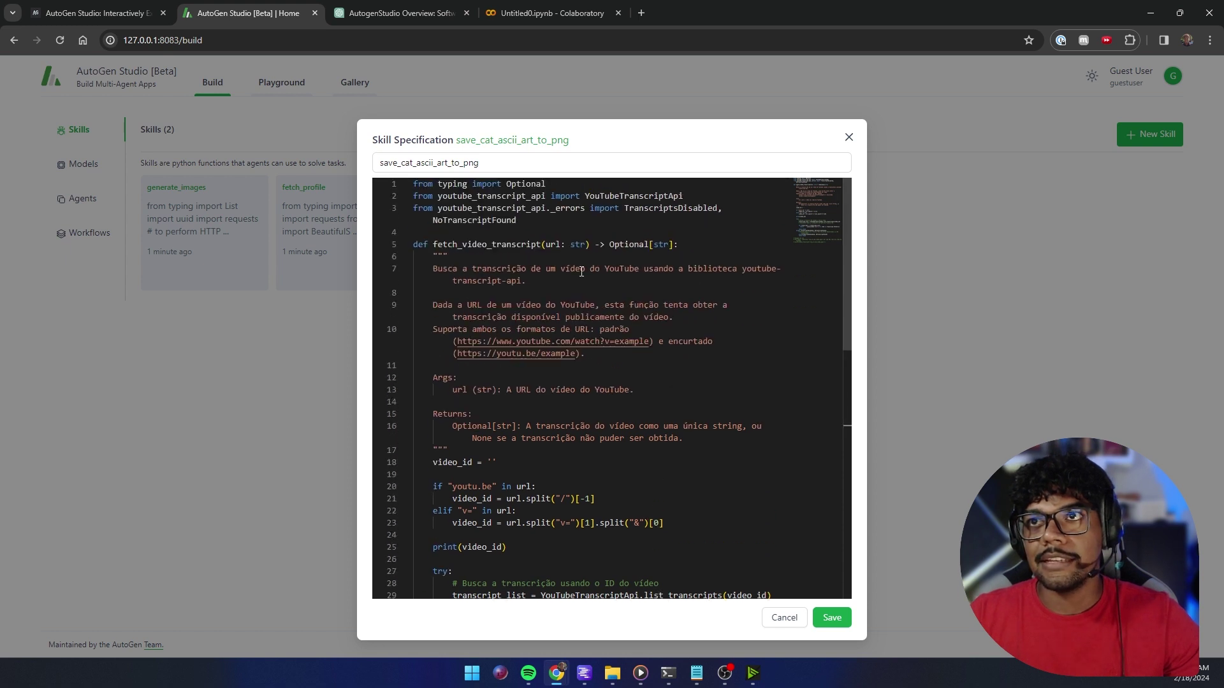
pyautogui.doubleClick(480, 244)
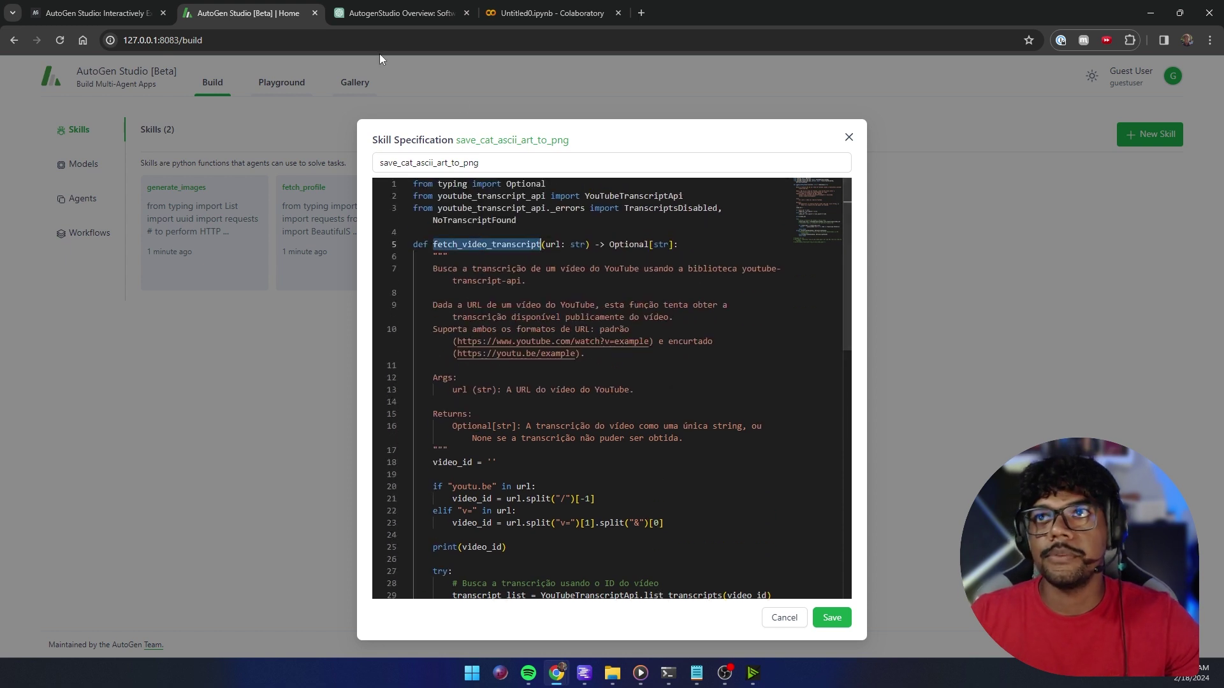
# In the Untitled0.ipynb Colab notebook, review the fetch_video_transcript function and rerun its cell and the video_transcript test call.
pyautogui.click(567, 14)
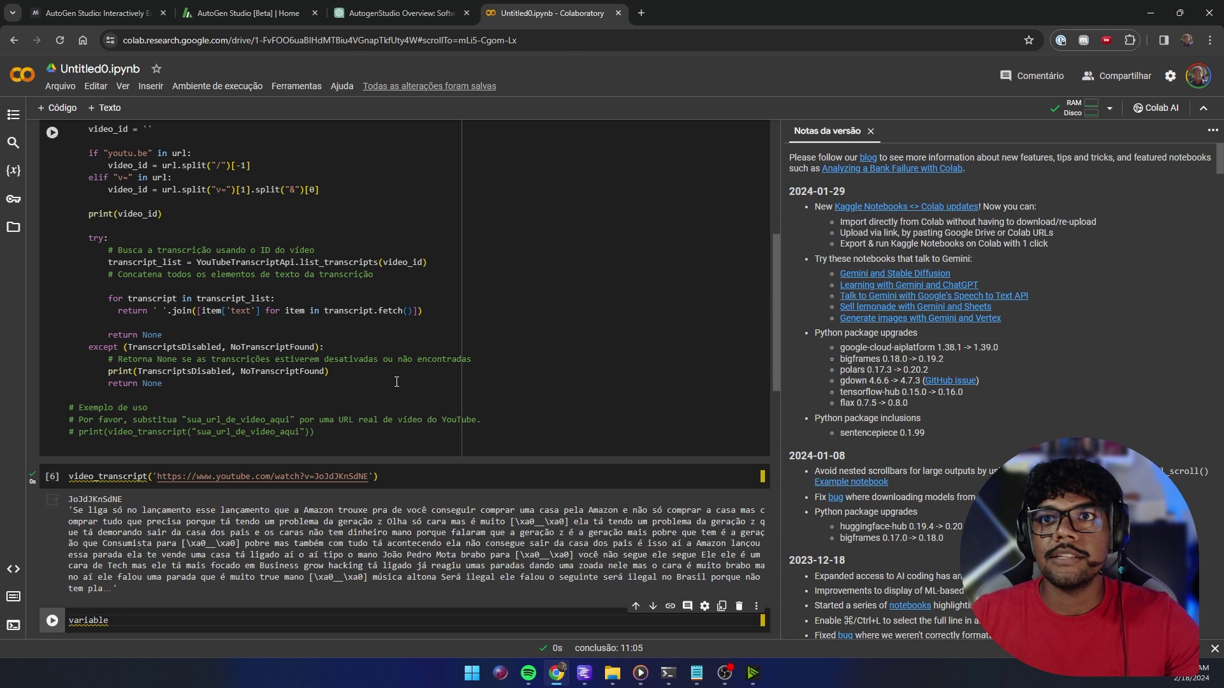
pyautogui.scroll(4, 429, 370)
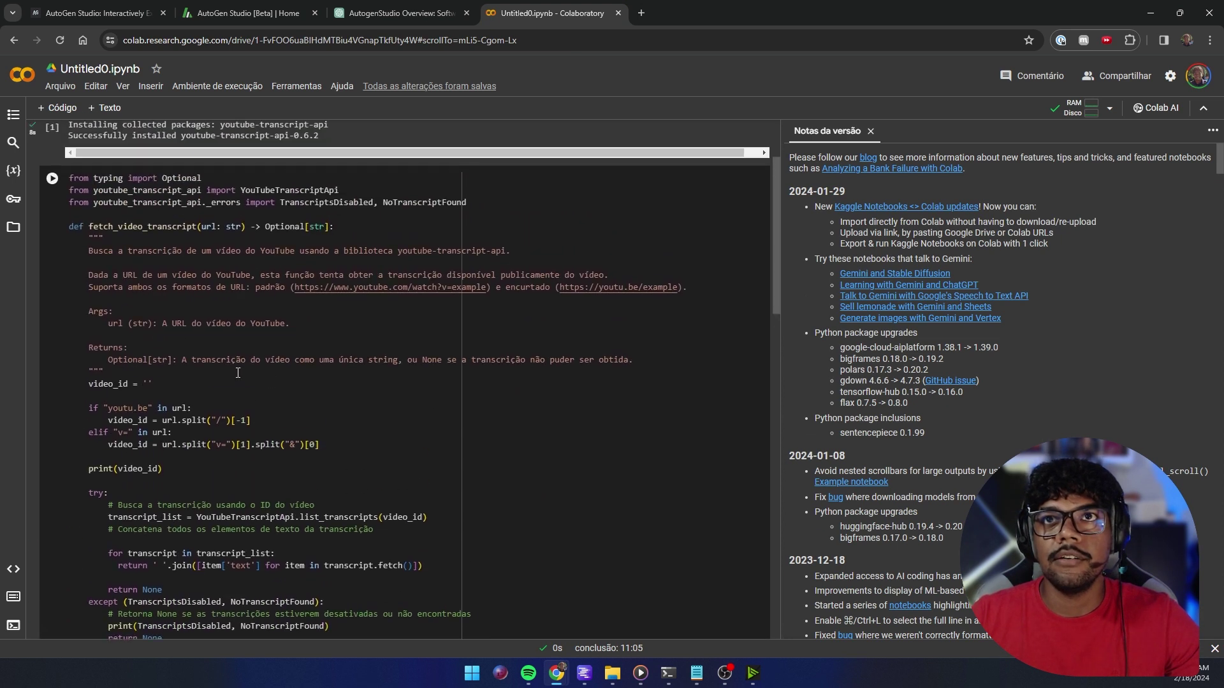
pyautogui.scroll(-5, 238, 373)
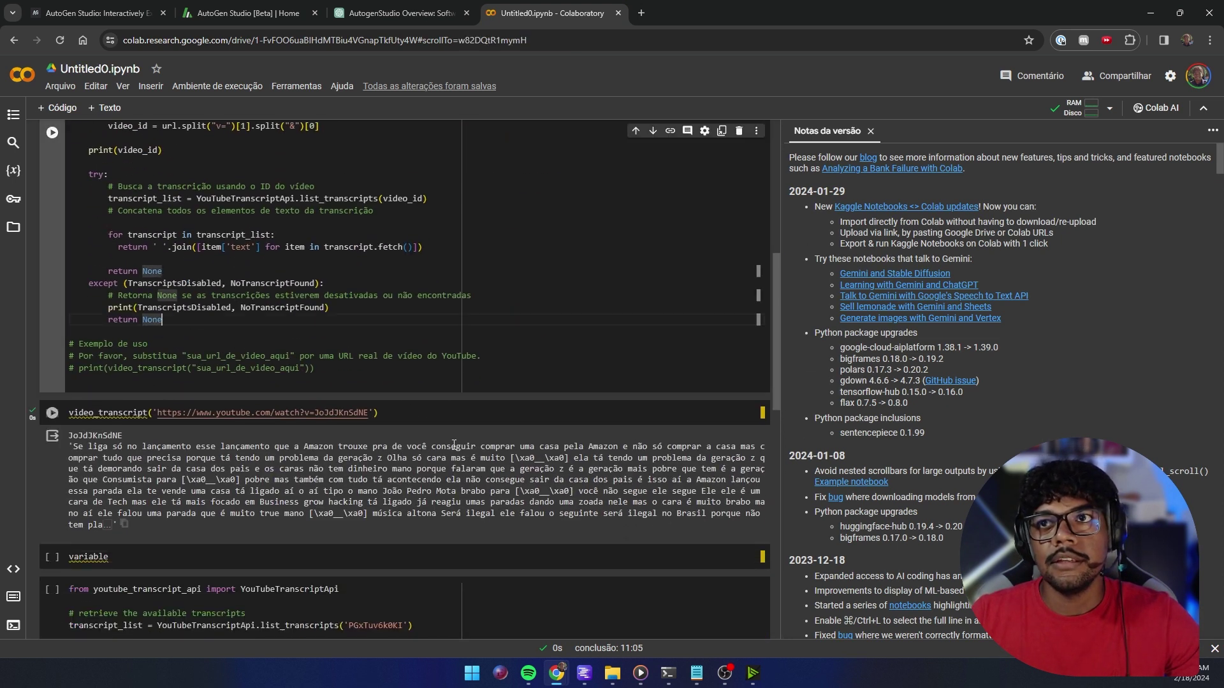
pyautogui.hotkey('shift', 'Return')
pyautogui.hotkey('shift', 'Return')
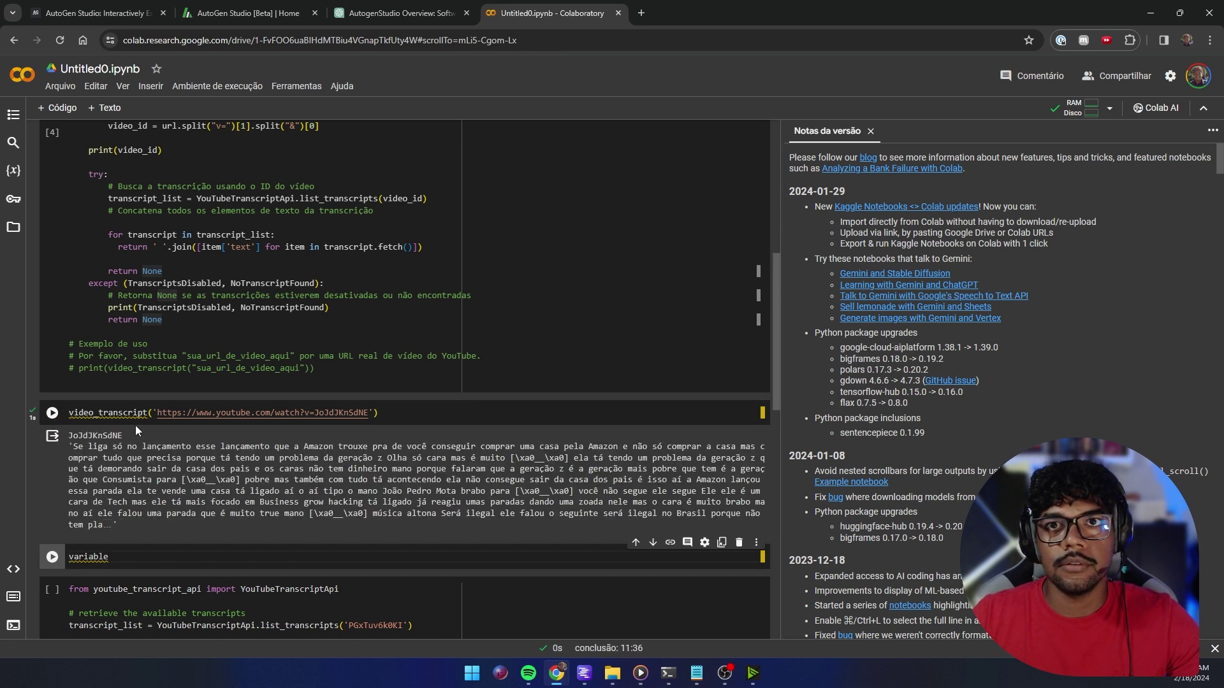
# Back in AutoGen Studio, name the new skill fetch_video_transcript after its function and save it.
pyautogui.hotkey('ctrl', '2')
pyautogui.doubleClick(486, 244)
pyautogui.hotkey('ctrl', 'c')
pyautogui.moveTo(480, 163); pyautogui.dragTo(333, 146)
pyautogui.hotkey('ctrl', 'v')
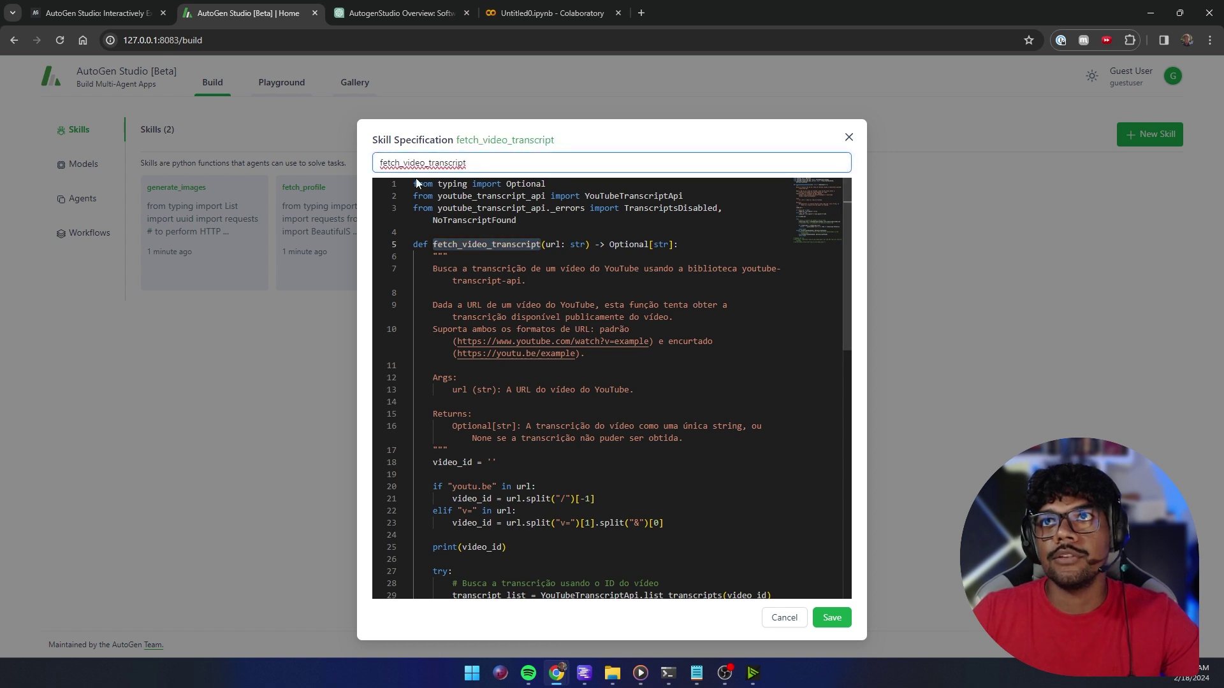
pyautogui.click(636, 364)
pyautogui.click(833, 619)
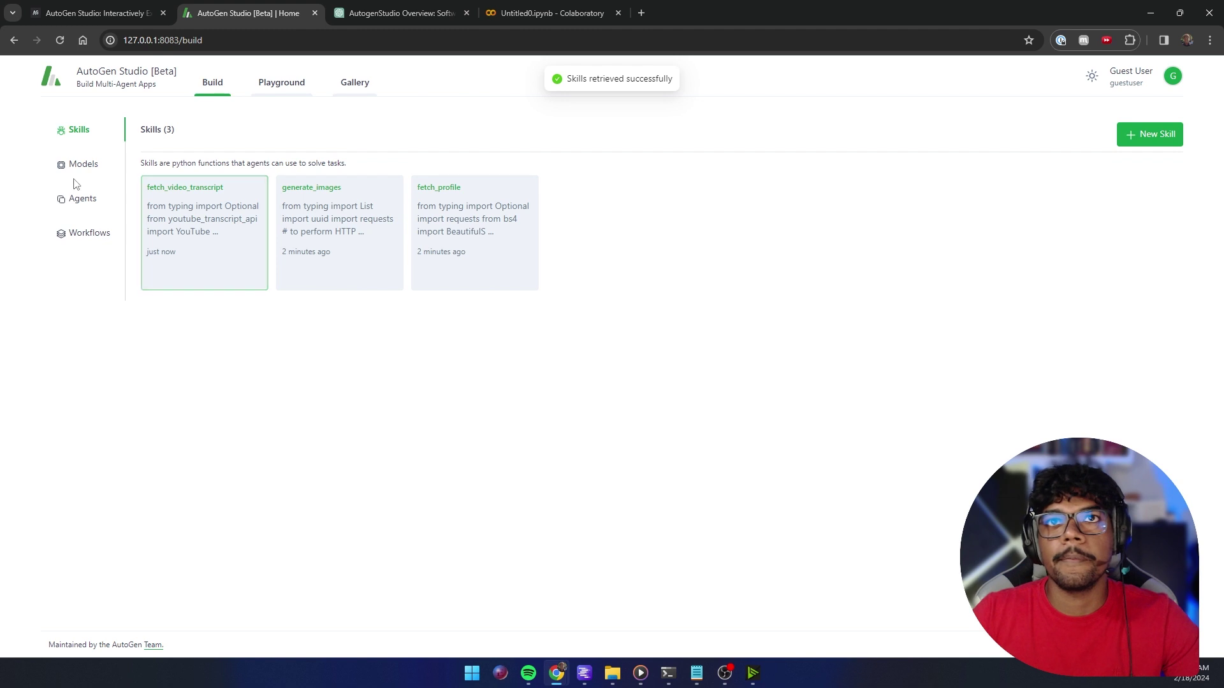
# View the model configurations and examine the TheBloke/zephyr-7B-alpha-AWQ local model's specification without changing it.
pyautogui.click(83, 163)
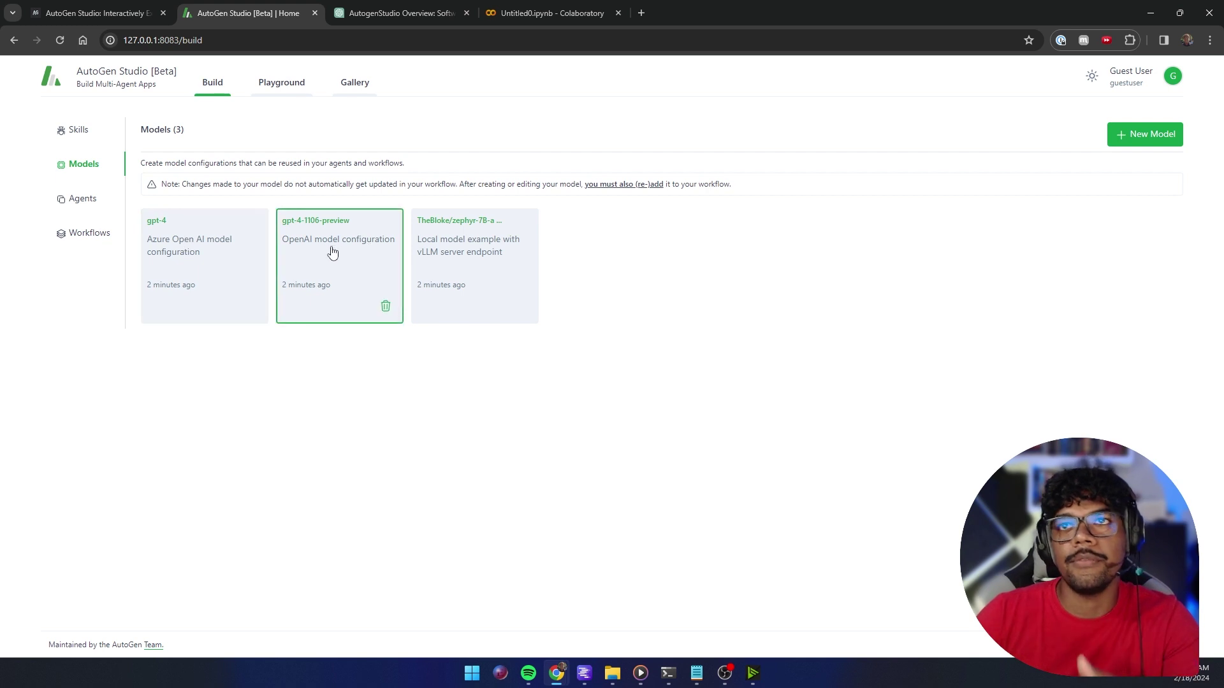
pyautogui.click(465, 262)
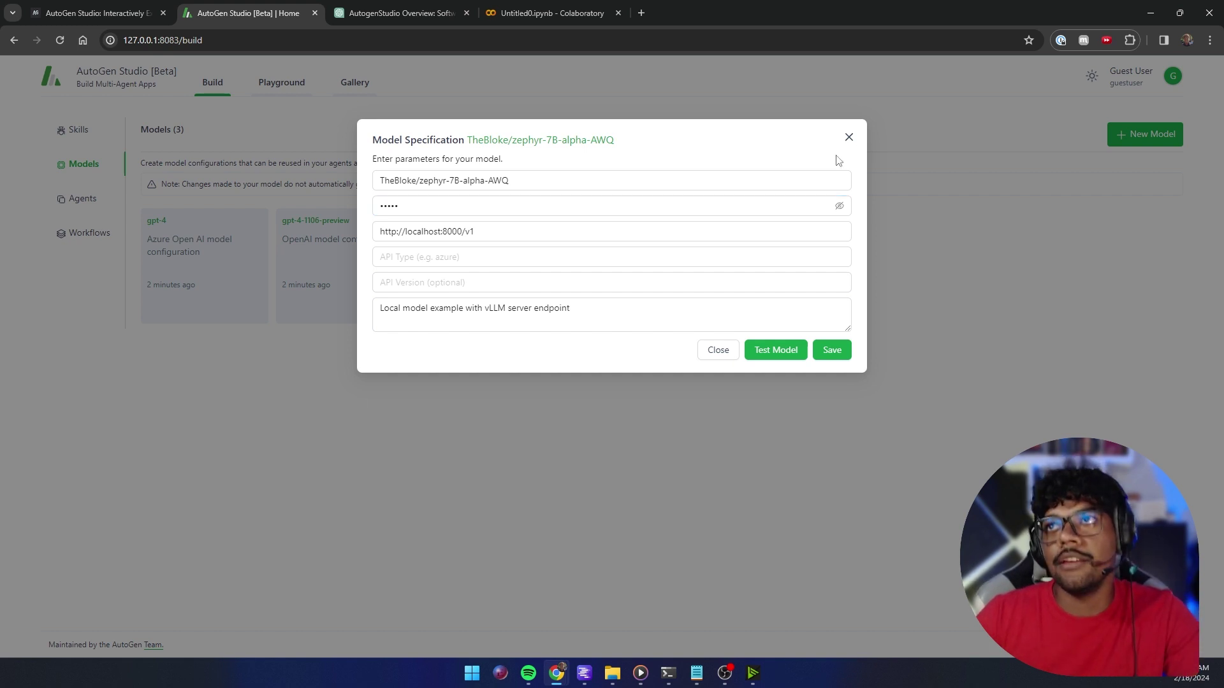
pyautogui.click(849, 138)
# Paste the OpenAI API key into the gpt-4-1106-preview model configuration, test the model, and save it.
pyautogui.click(320, 267)
pyautogui.click(459, 205)
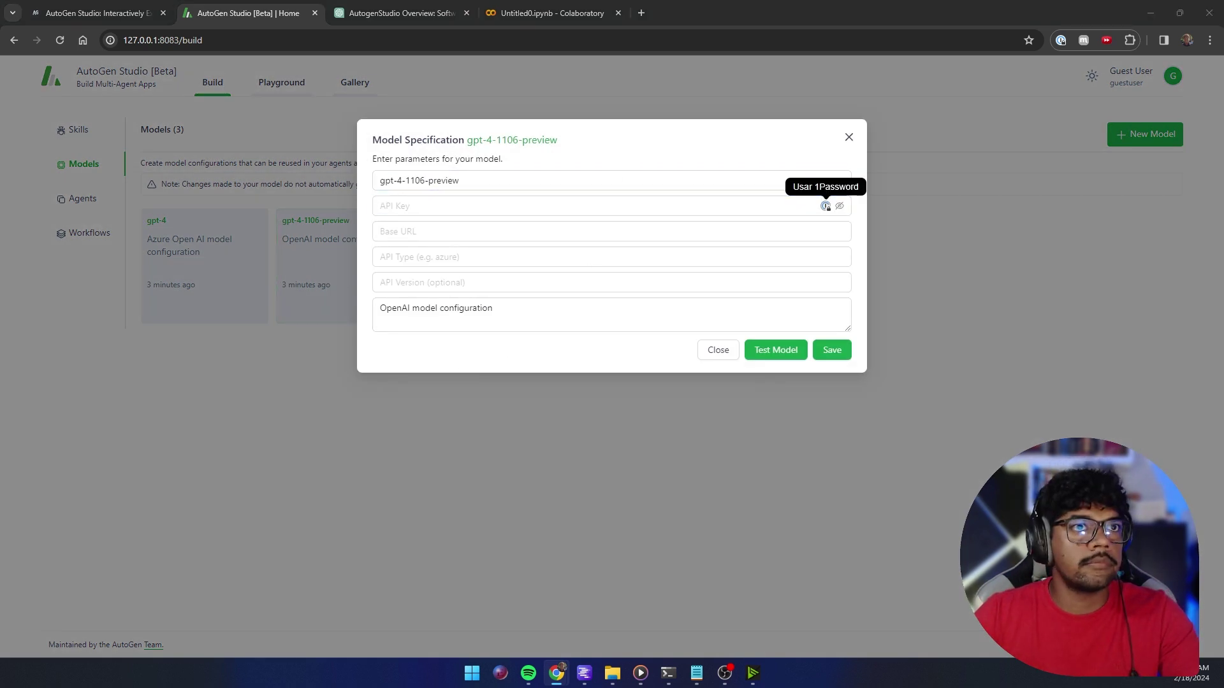
pyautogui.click(421, 205)
pyautogui.hotkey('ctrl', 'v')
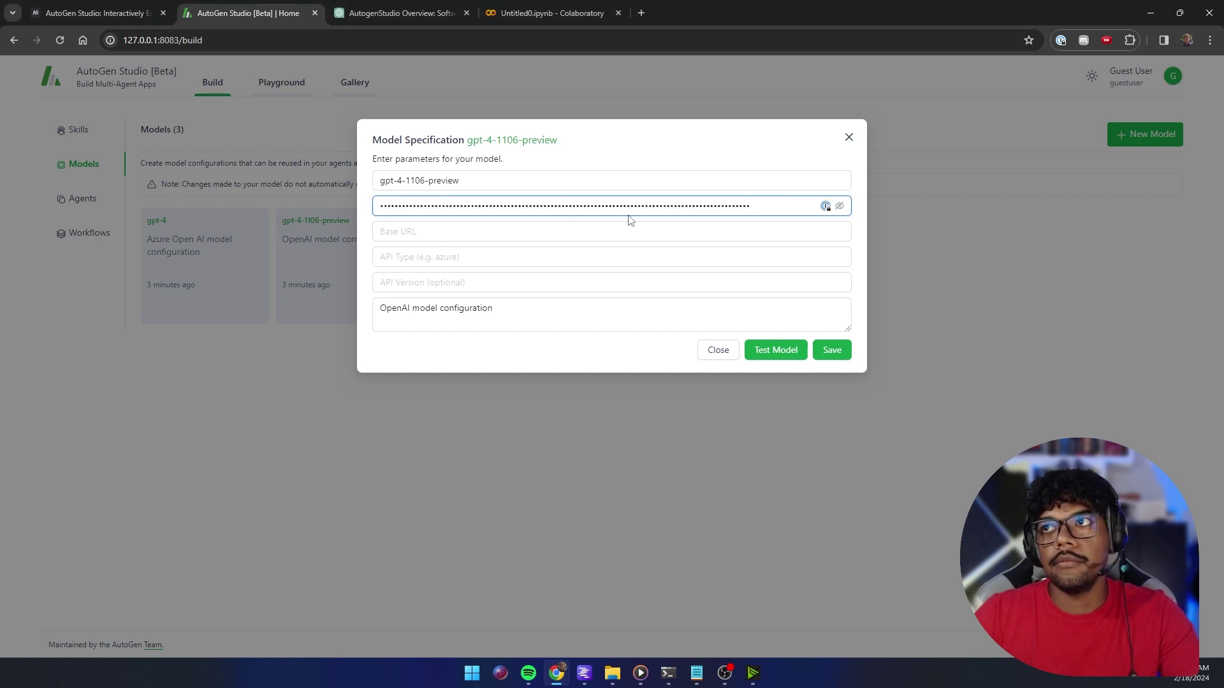
pyautogui.hotkey('ctrl', 'a')
pyautogui.hotkey('ctrl', 'v')
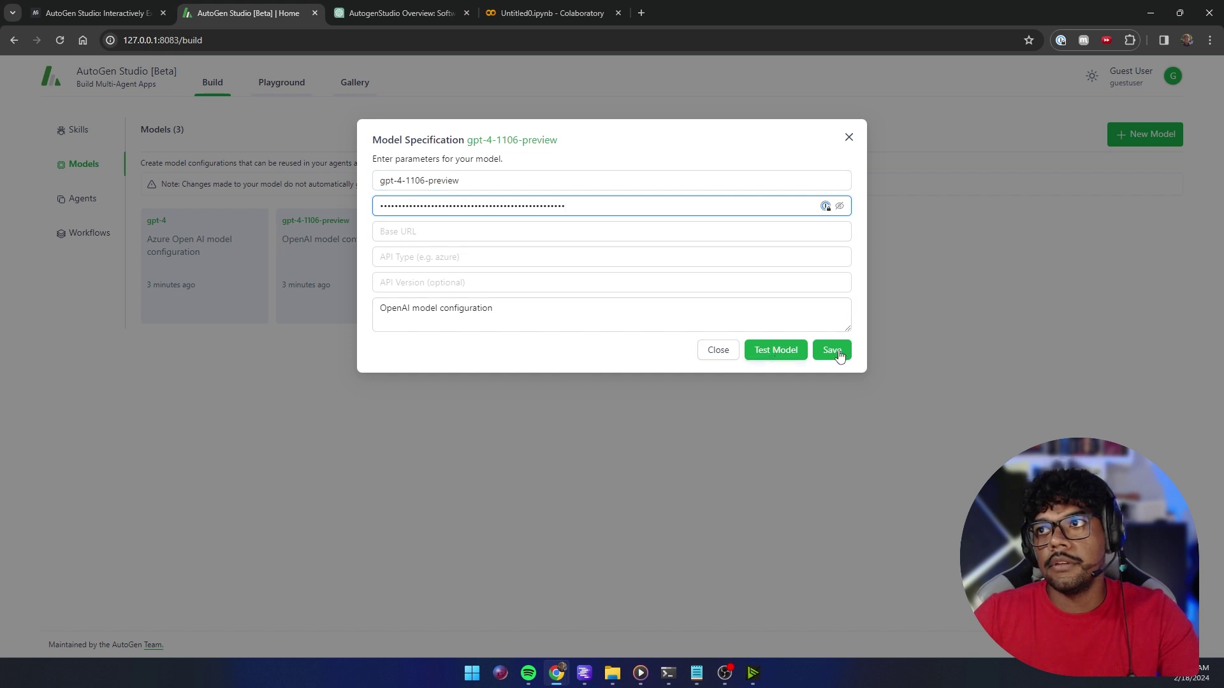
pyautogui.click(797, 349)
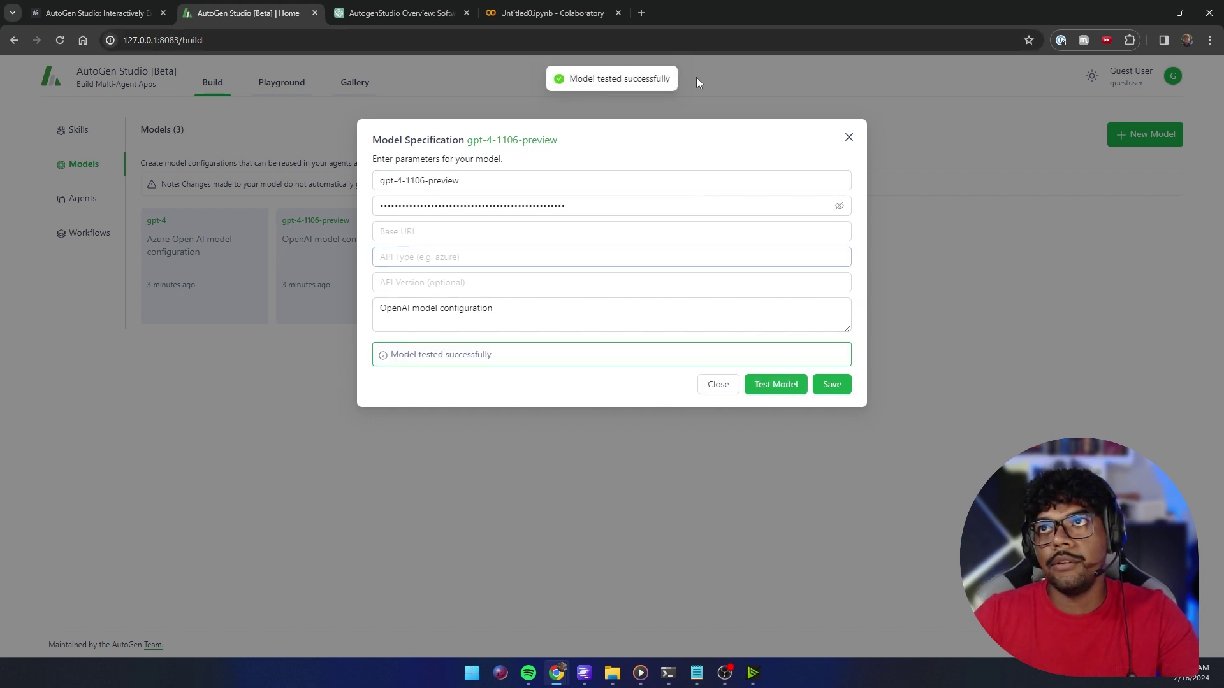
pyautogui.click(832, 384)
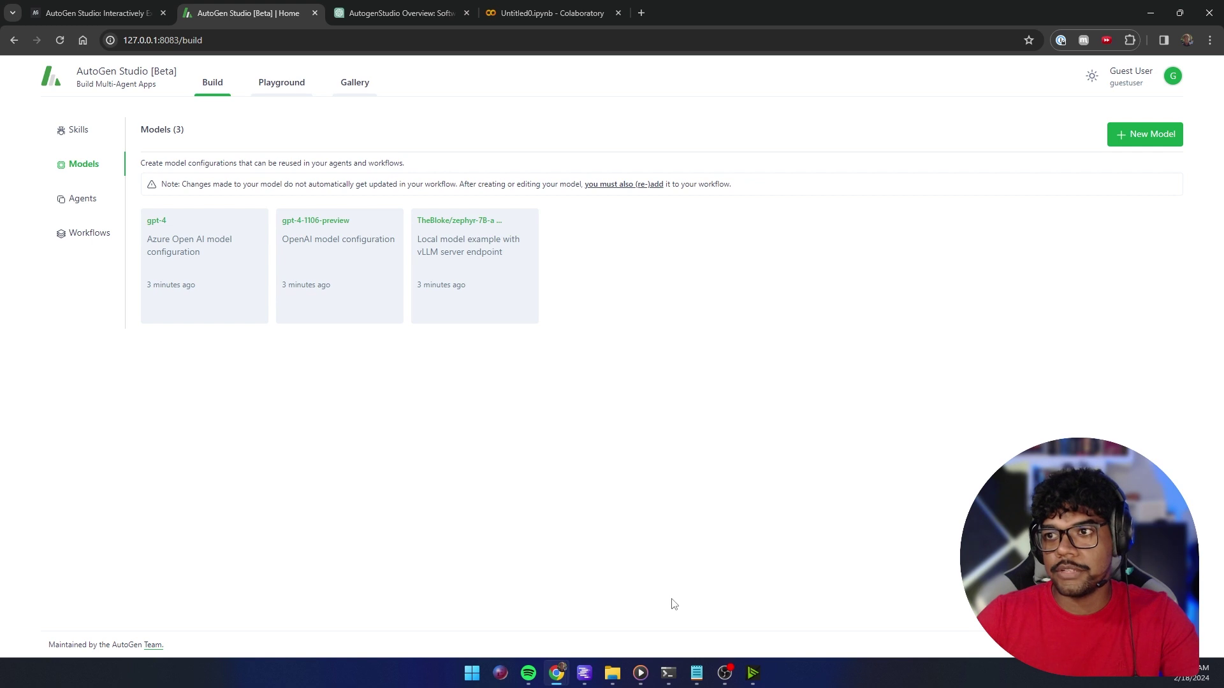
# Stop the server in the Anaconda Prompt and set the OPENAI_API_KEY environment variable to the API key with "conda env config vars set".
pyautogui.click(669, 674)
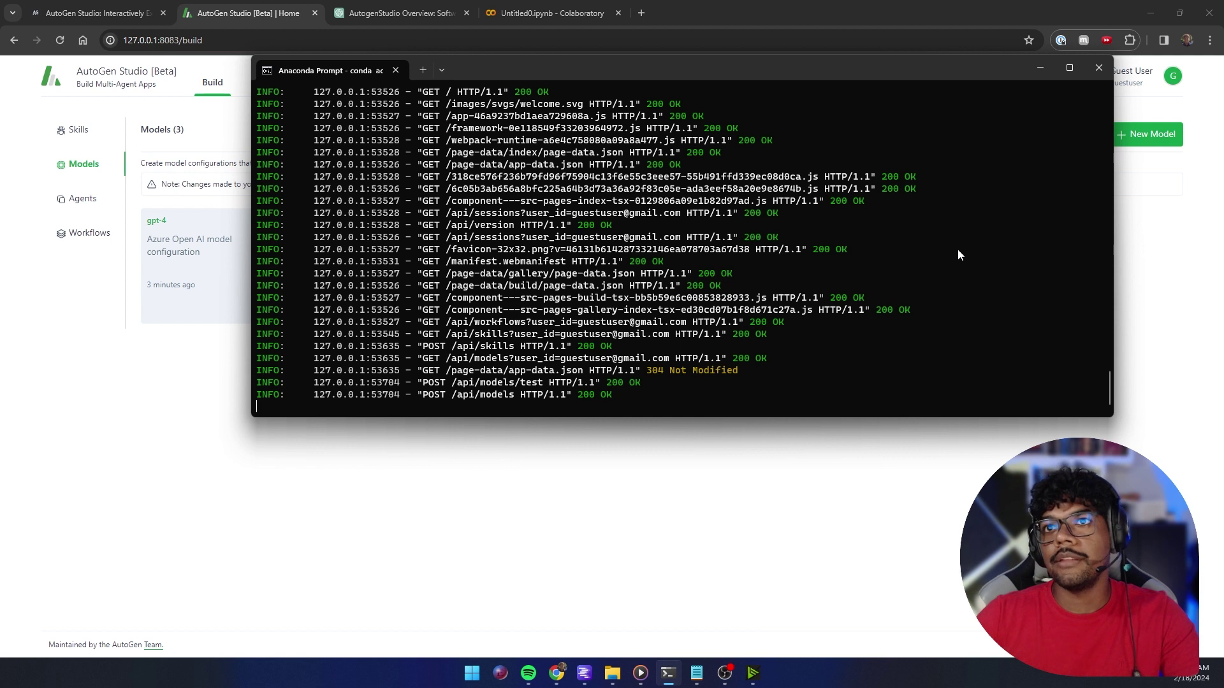
pyautogui.hotkey('ctrl', 'c')
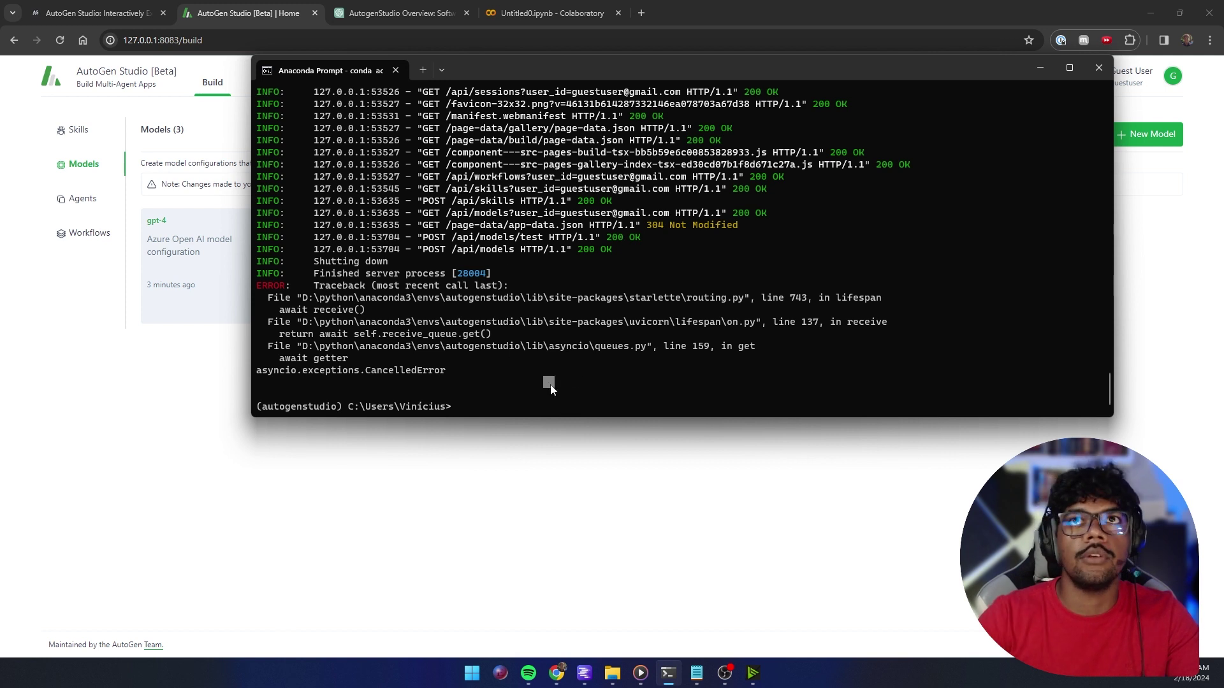
pyautogui.write('conda')
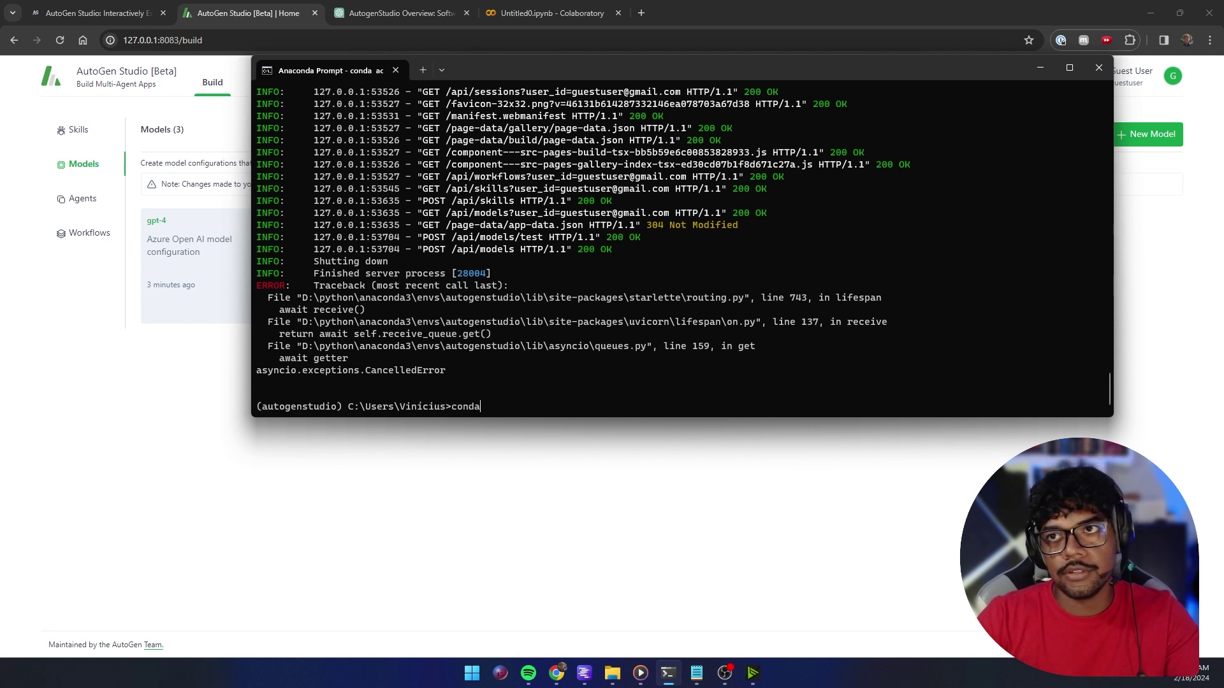
pyautogui.write(' env config')
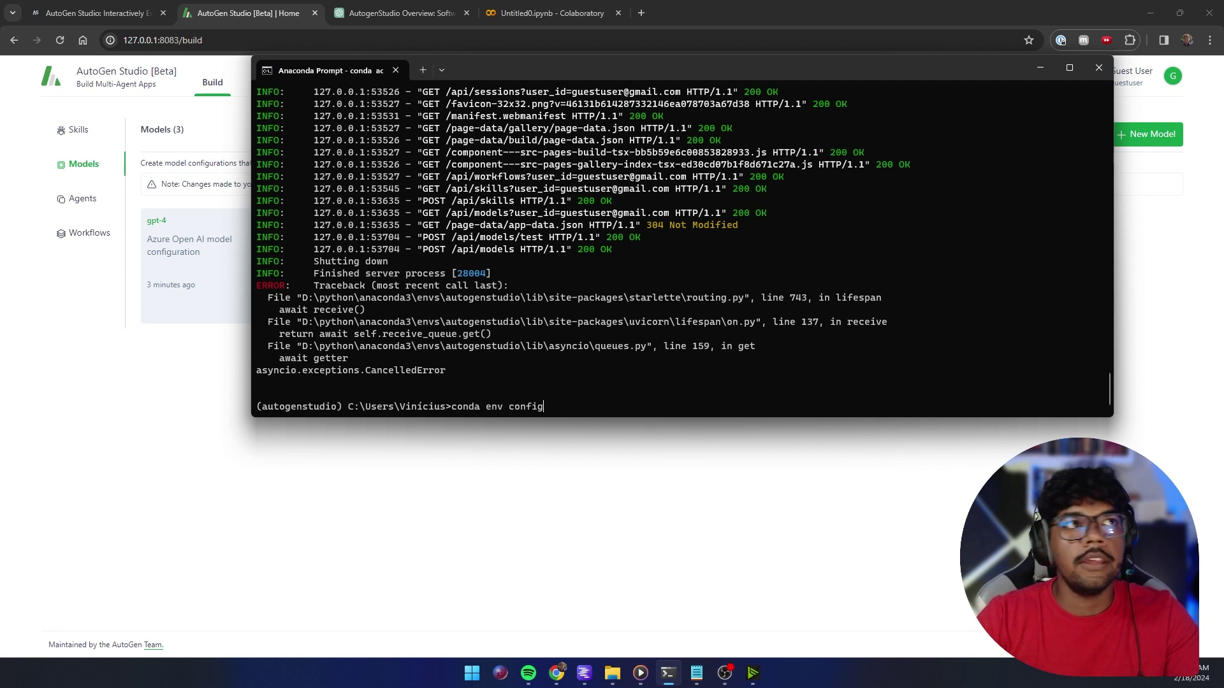
pyautogui.write(' vars set')
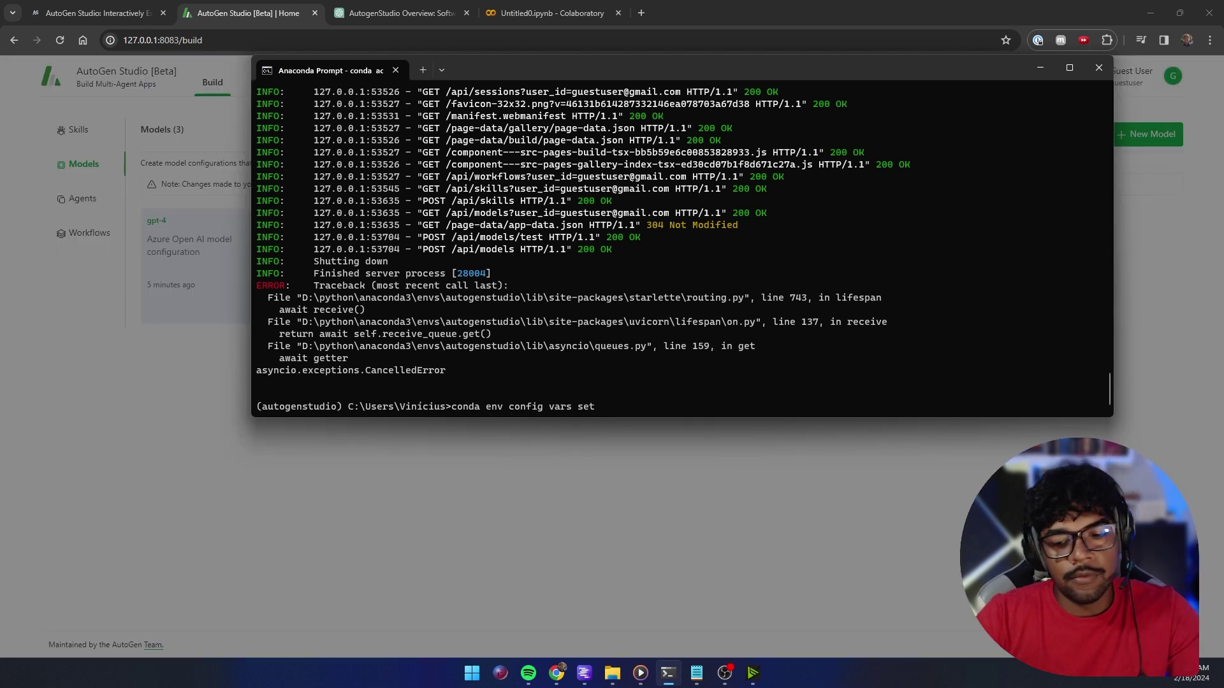
pyautogui.write('OPENAI_')
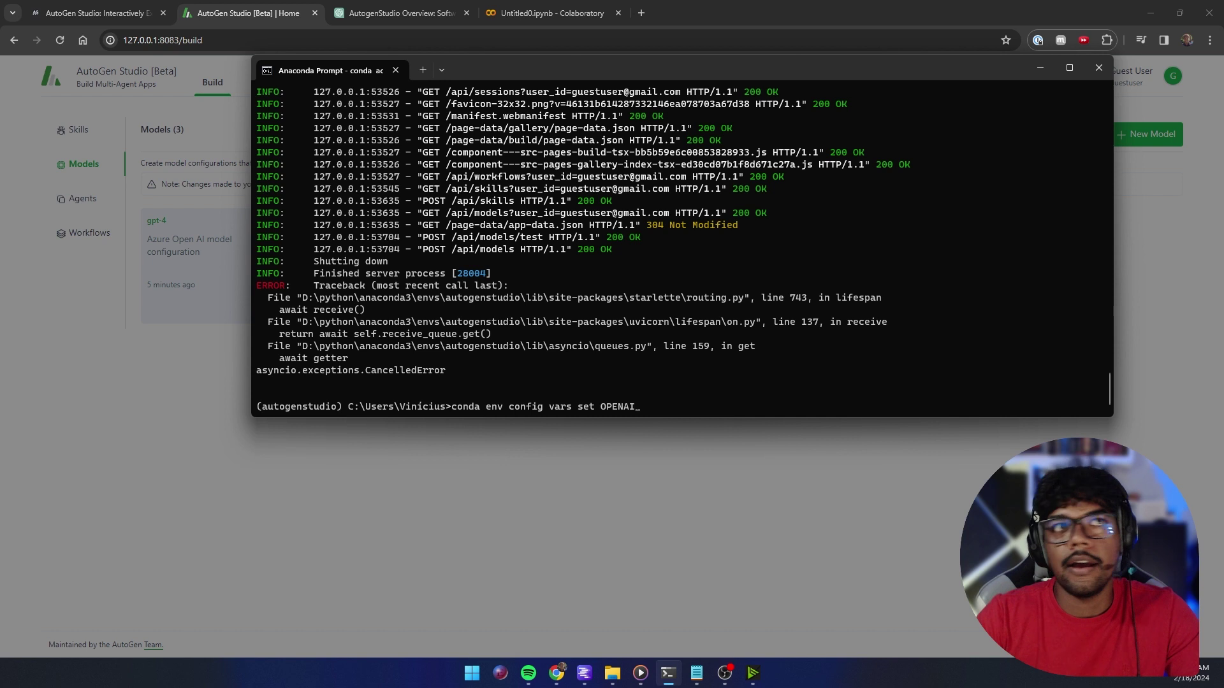
pyautogui.write('API_KEY=')
pyautogui.hotkey('ctrl', 'v')
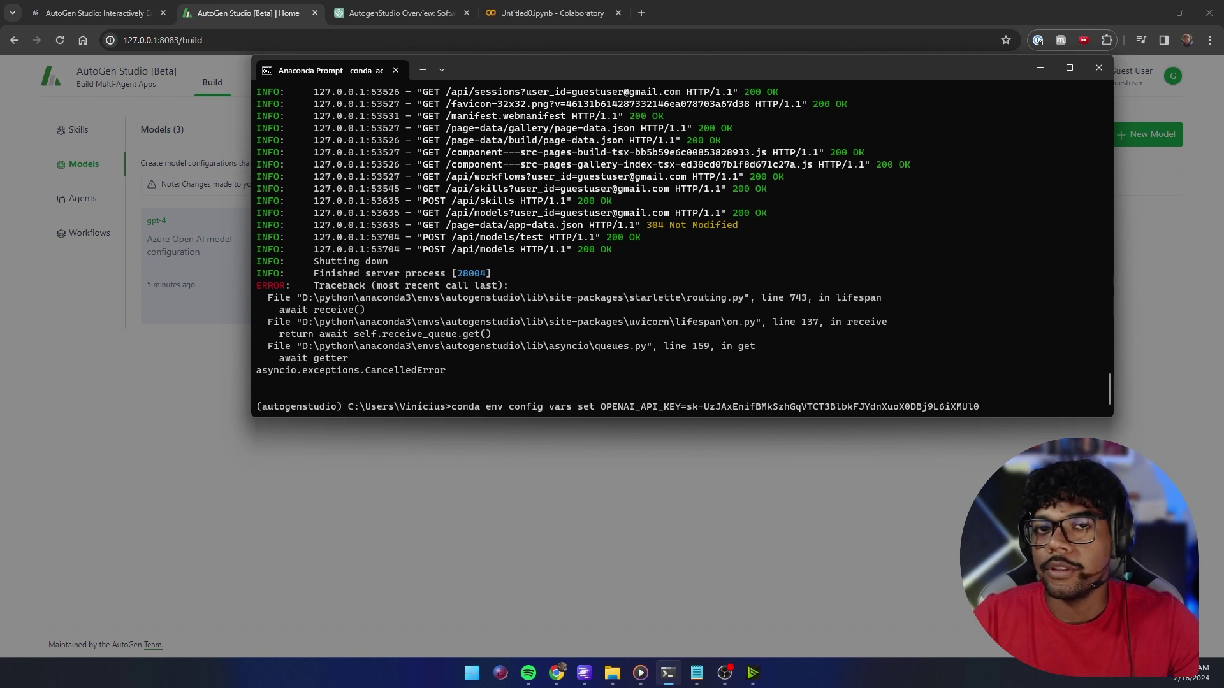
pyautogui.press('Return')
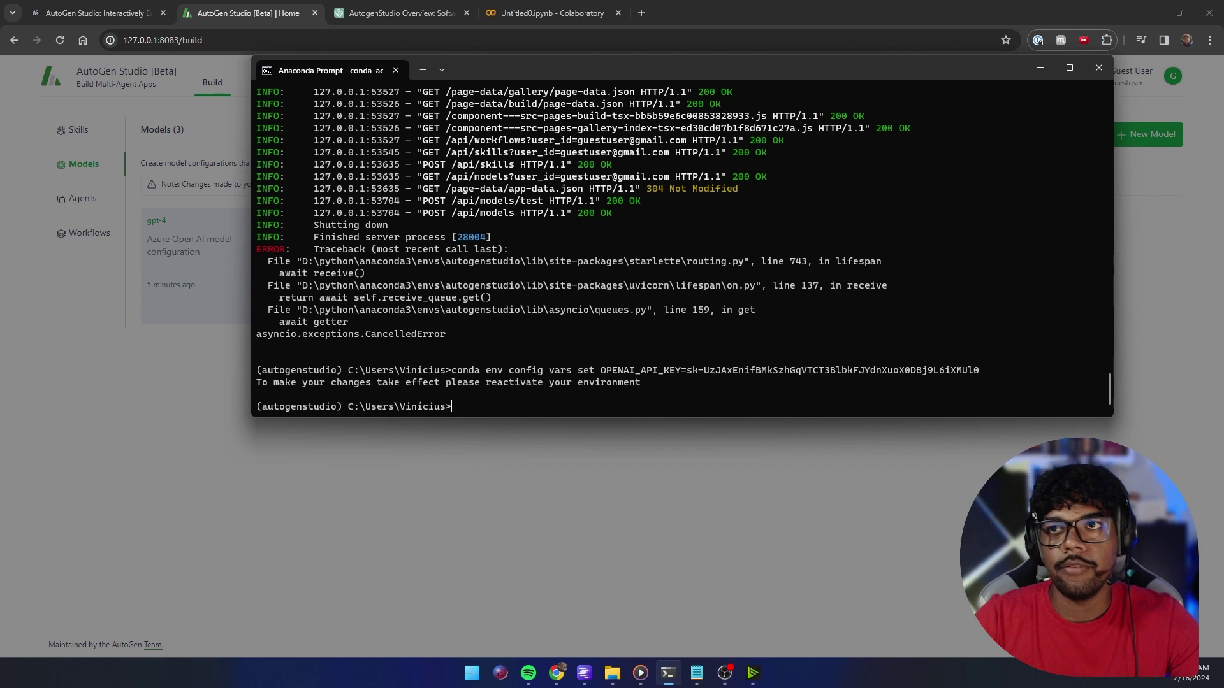
# Reactivate the conda environment by running "conda activate base" followed by "conda activate autogenstudio".
pyautogui.write('conda ')
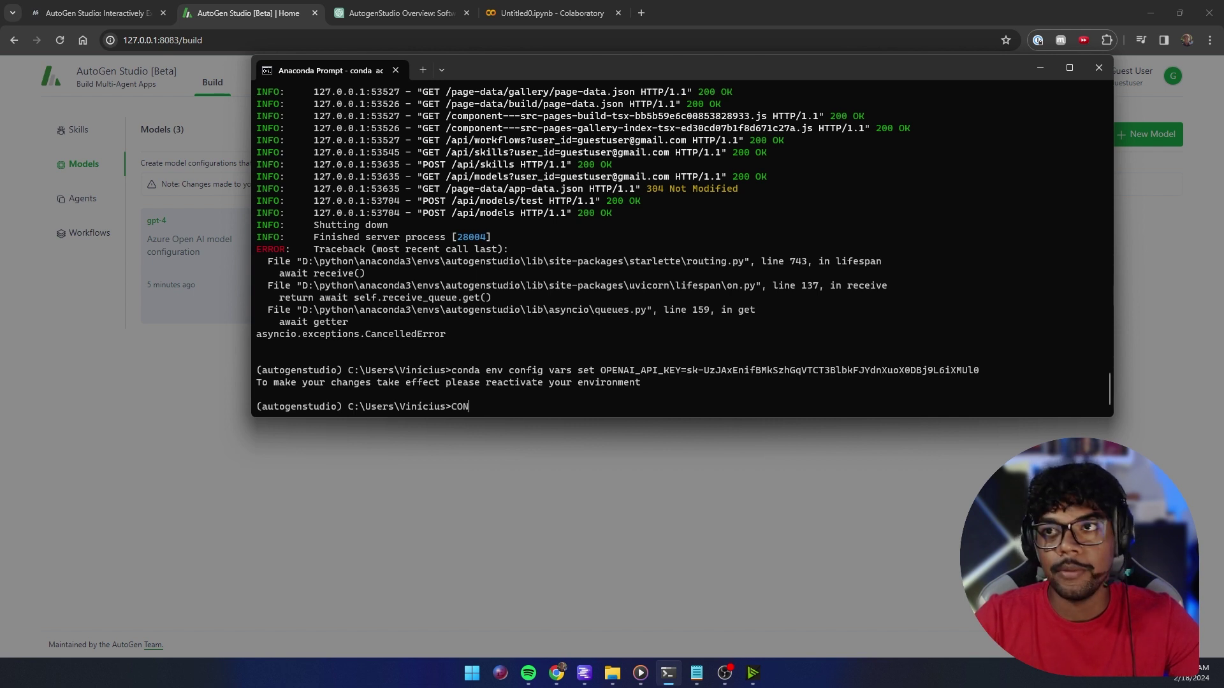
pyautogui.write('acti')
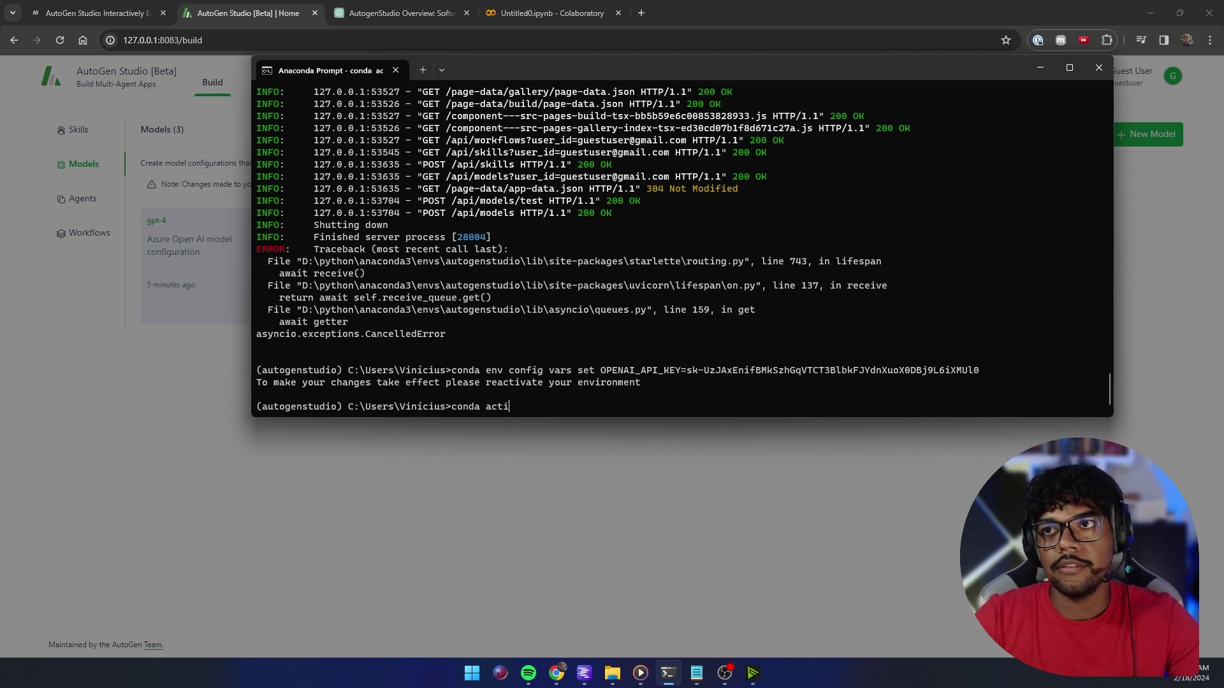
pyautogui.write('vate base')
pyautogui.press('Return')
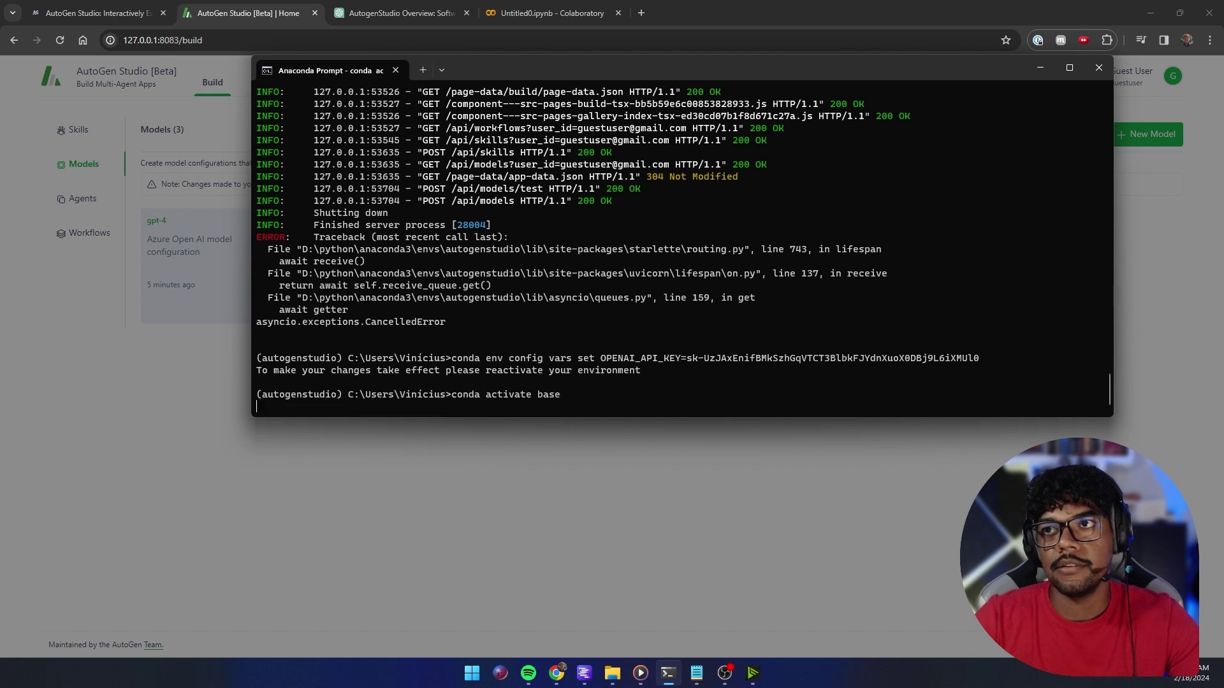
pyautogui.write('conda activate autogenstudio')
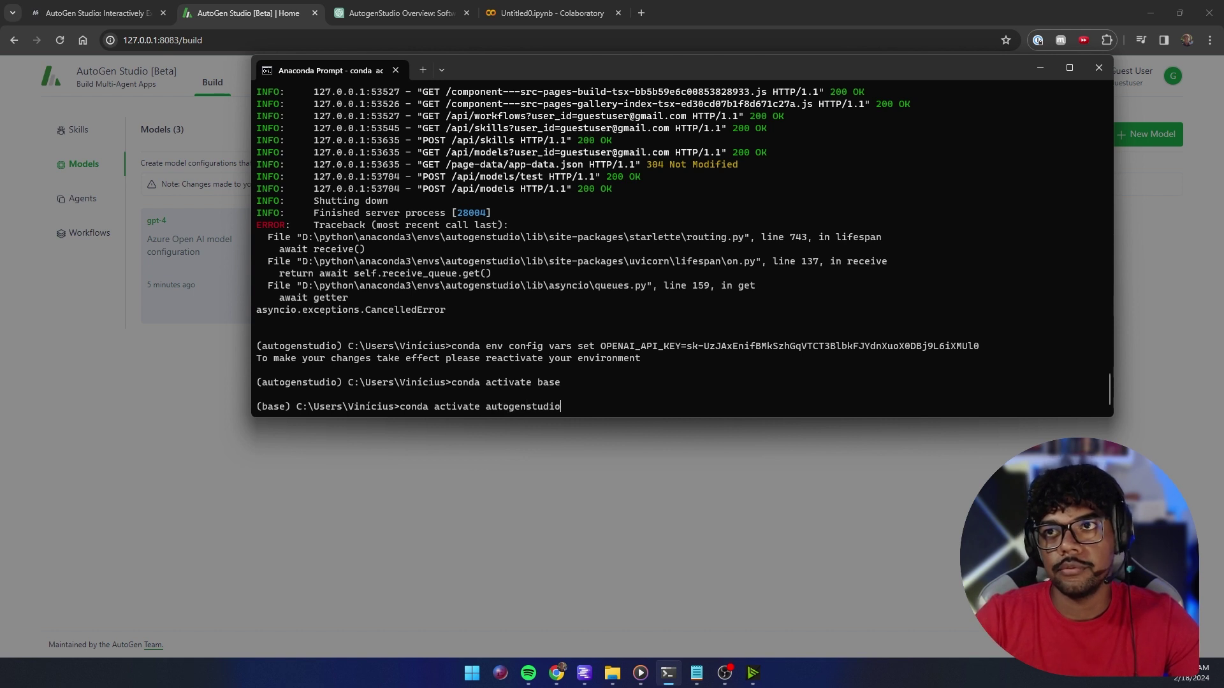
pyautogui.press('Return')
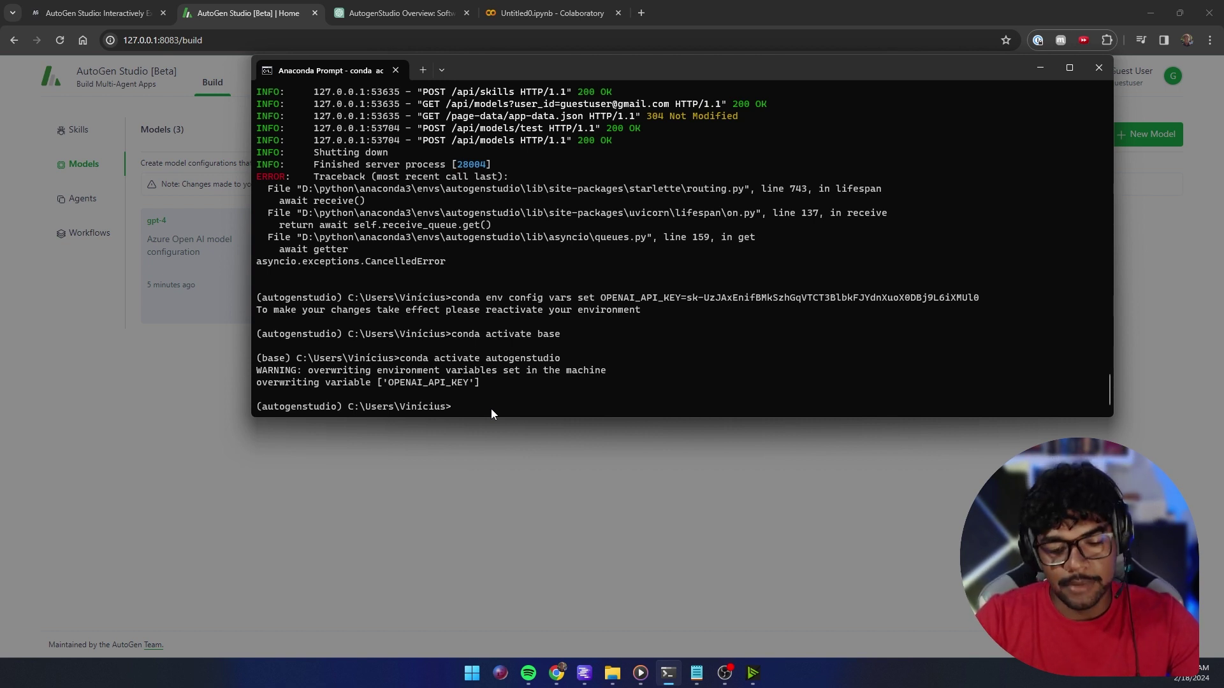
# Start the AutoGen Studio server by running "autogenstudio ui --port 8083" in the Anaconda Prompt.
pyautogui.write('auto')
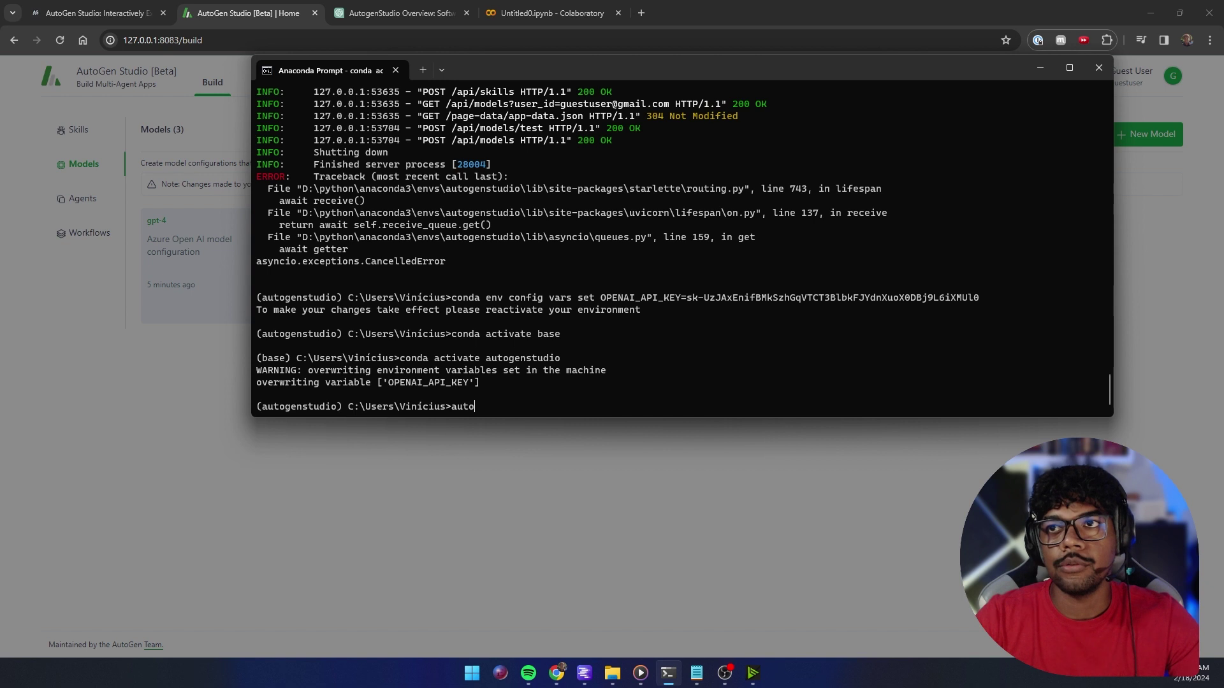
pyautogui.write('genstudio ui -')
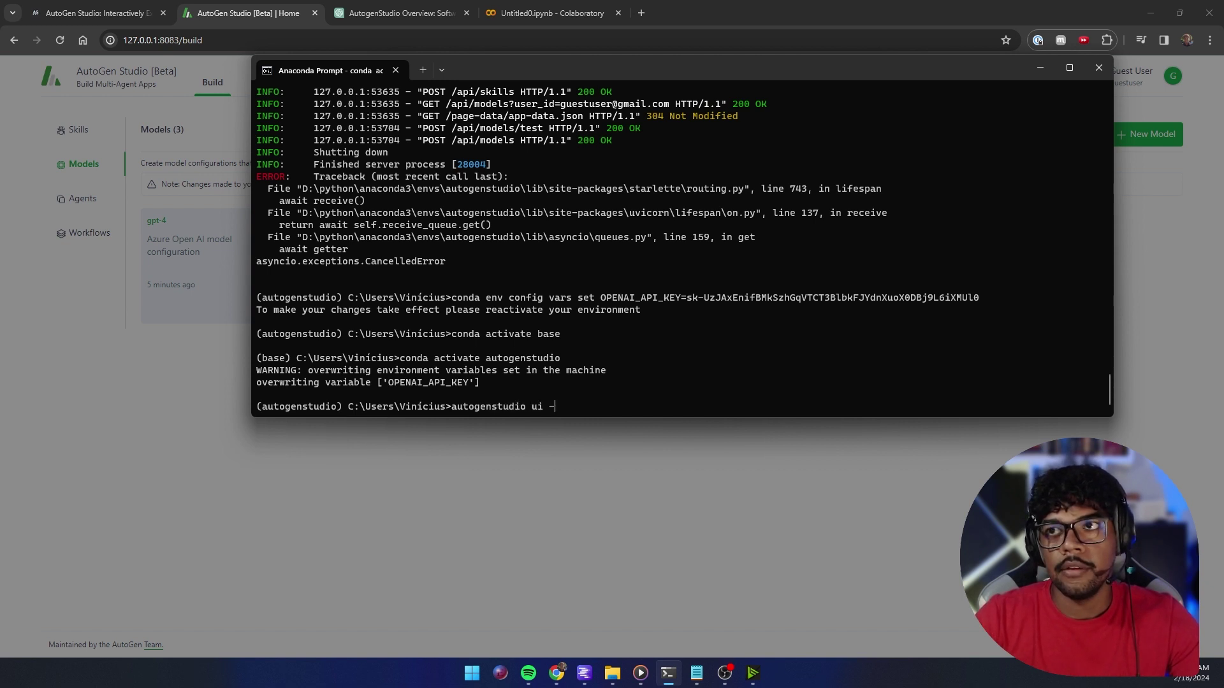
pyautogui.write('-port')
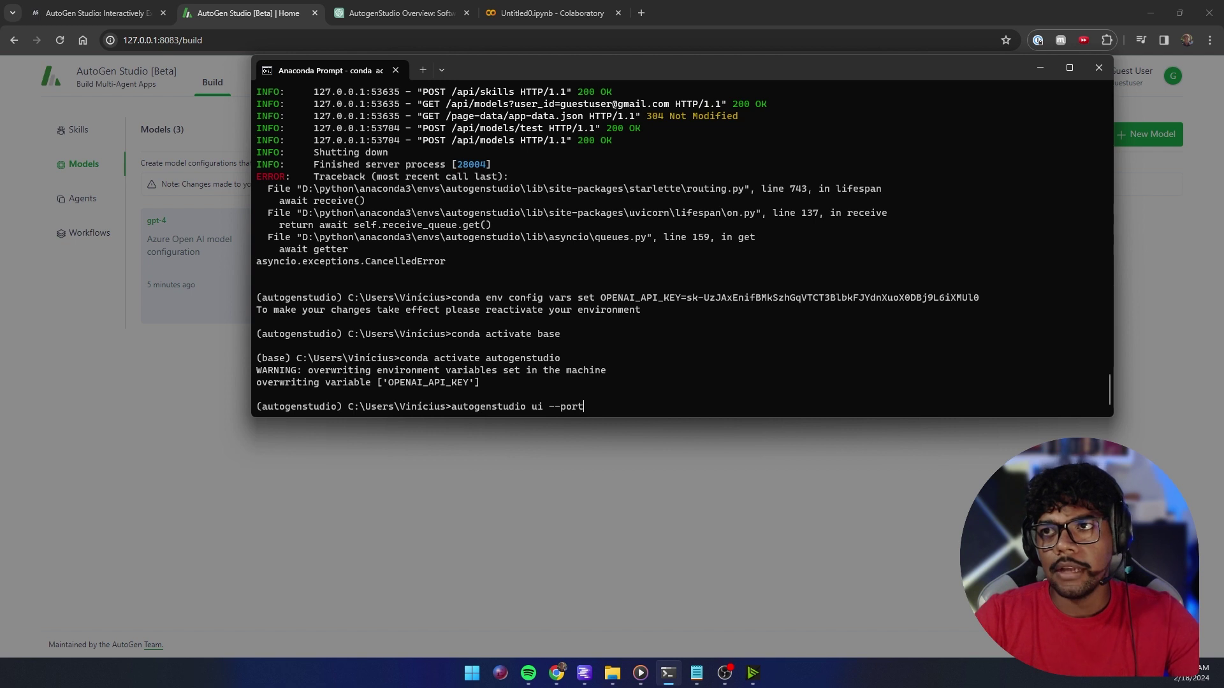
pyautogui.write(' 8083')
pyautogui.press('Return')
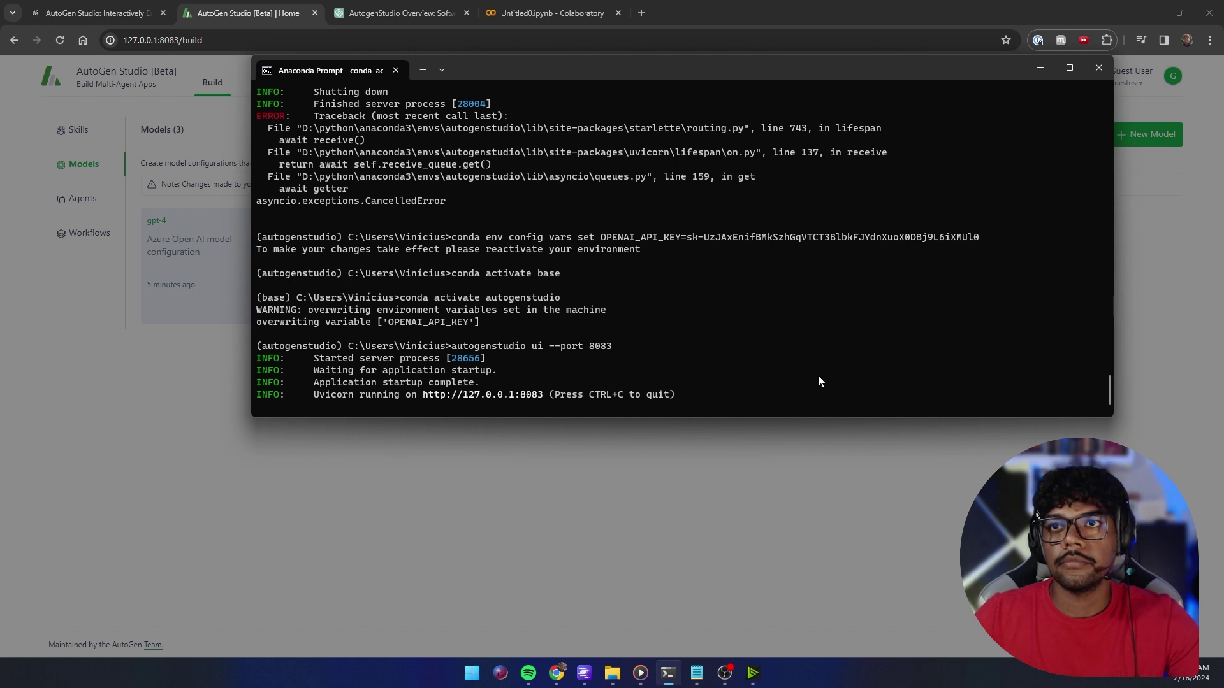
# Reload the AutoGen Studio build page in the browser and test the gpt-4-1106-preview model configuration.
pyautogui.click(232, 42)
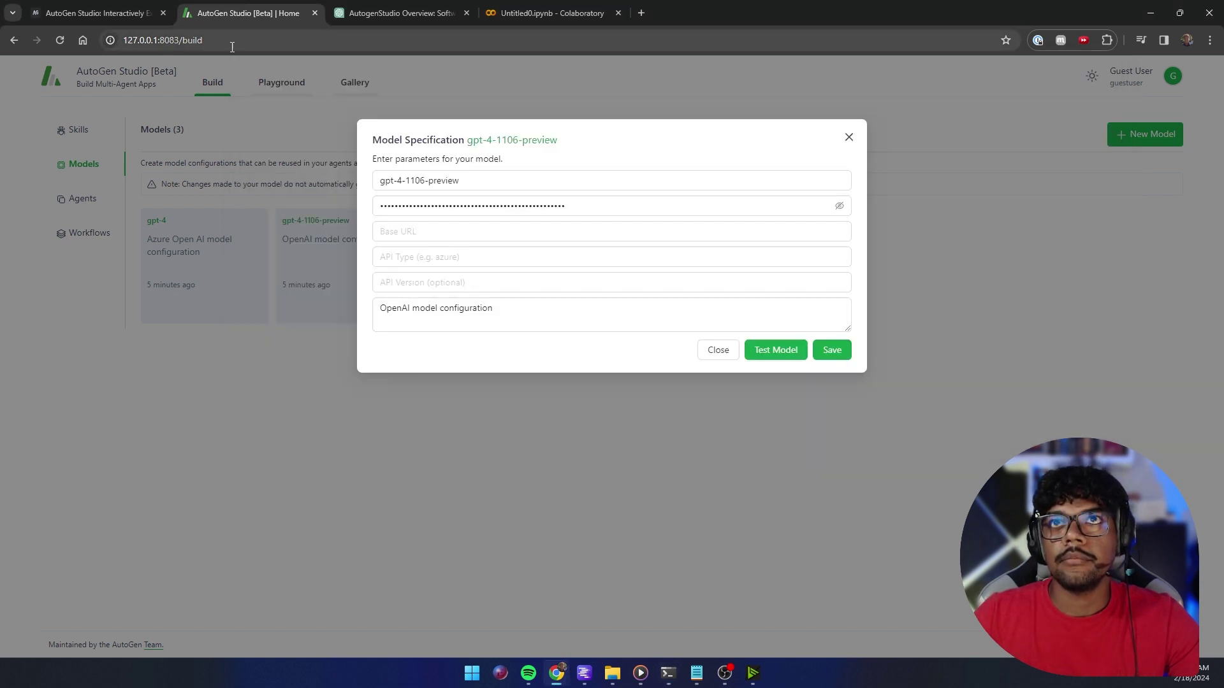
pyautogui.press('Return')
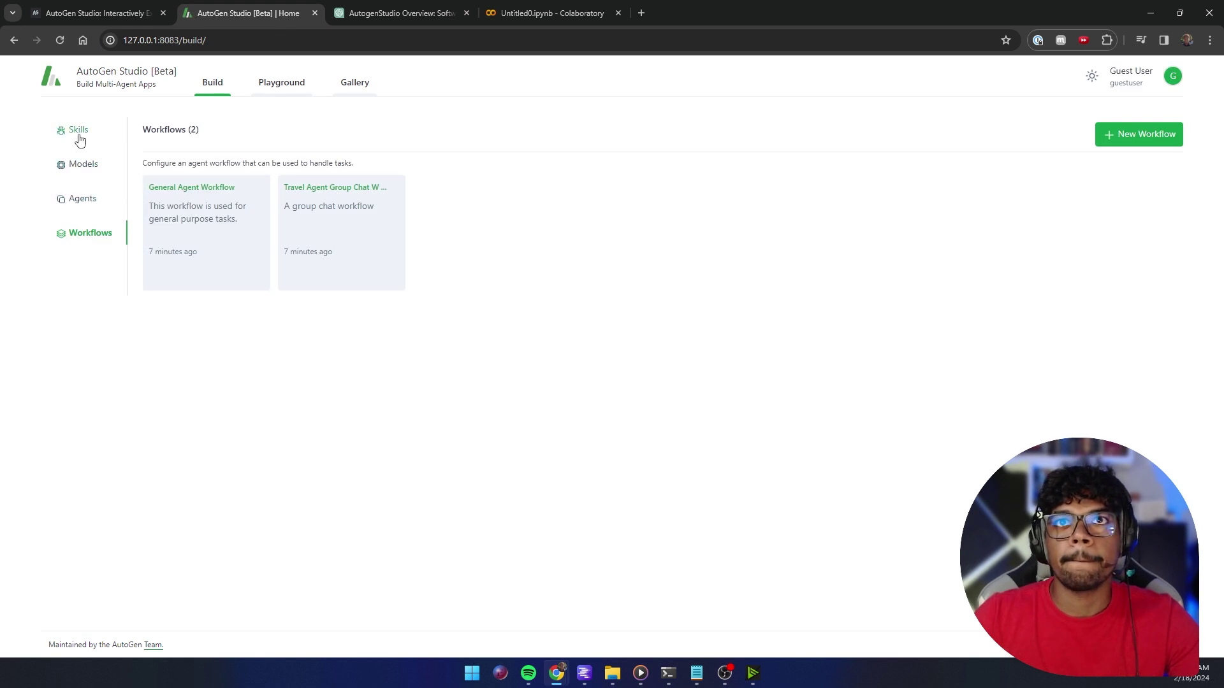
pyautogui.click(84, 167)
pyautogui.click(348, 241)
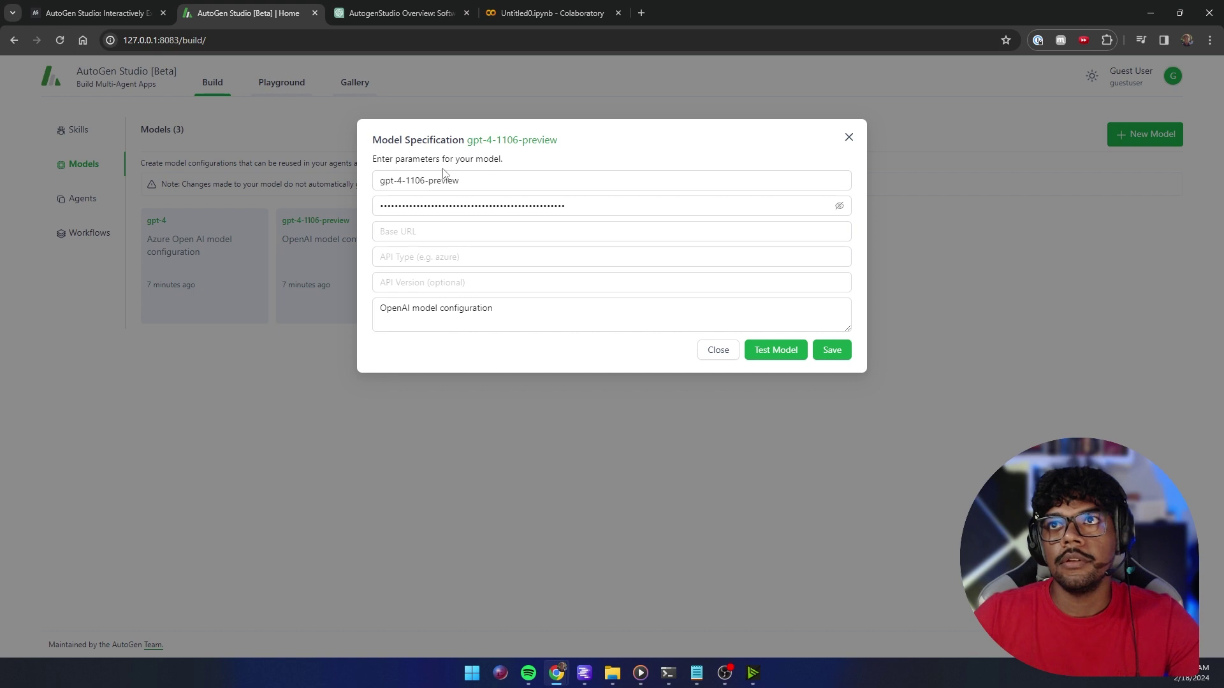
pyautogui.click(775, 355)
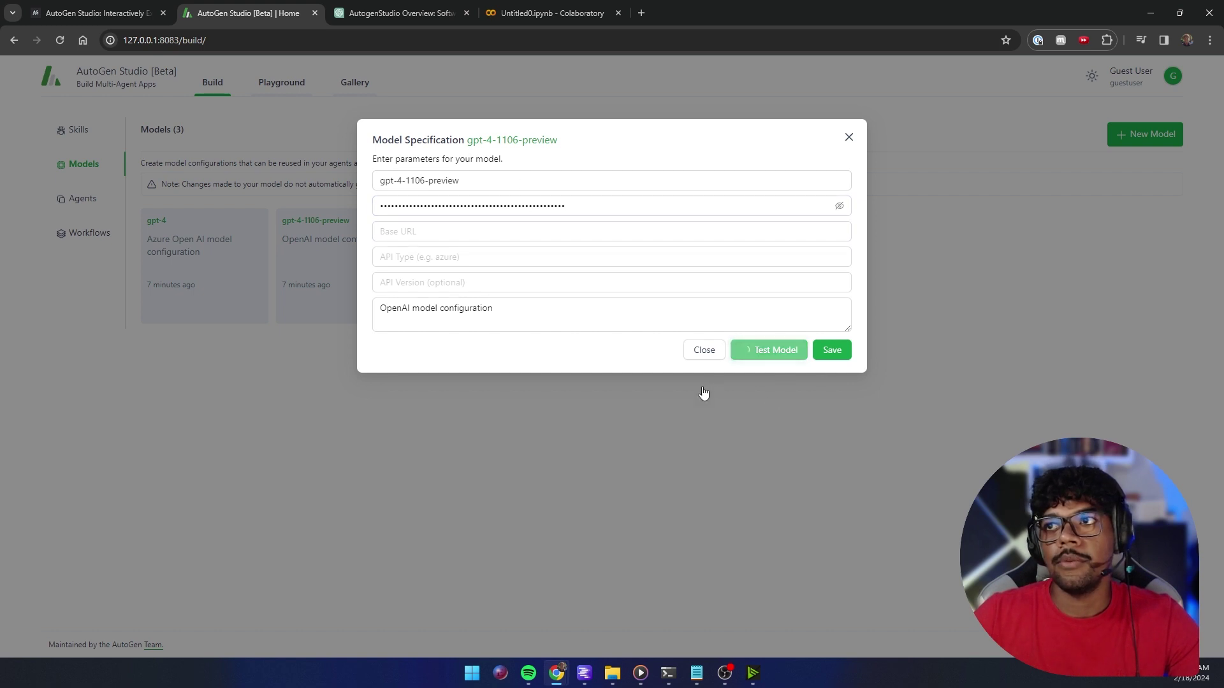
pyautogui.click(848, 137)
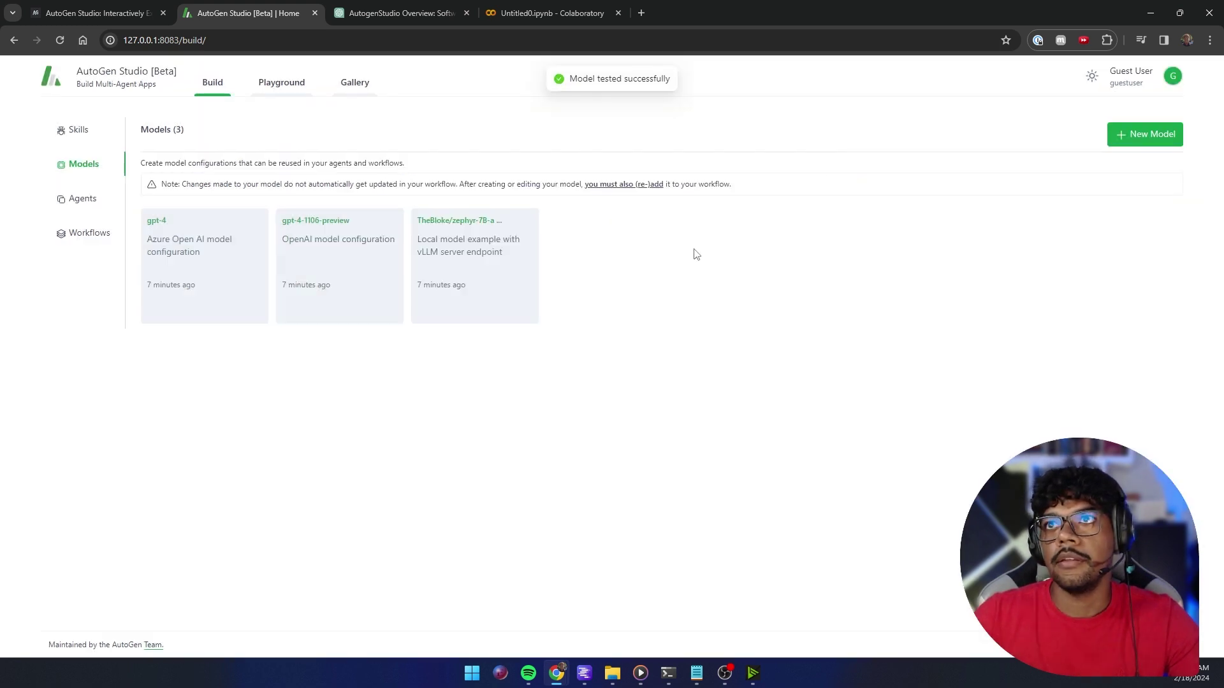
# View the userproxy agent's specification in the agents list without changing it.
pyautogui.click(81, 201)
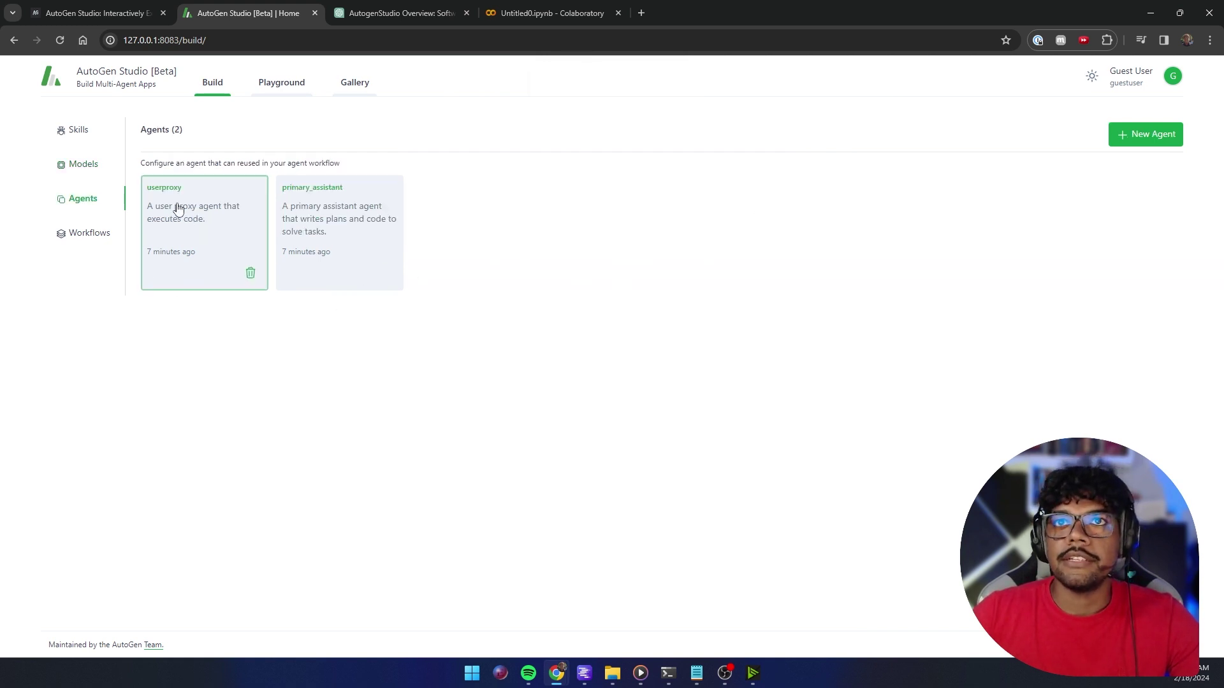
pyautogui.click(198, 222)
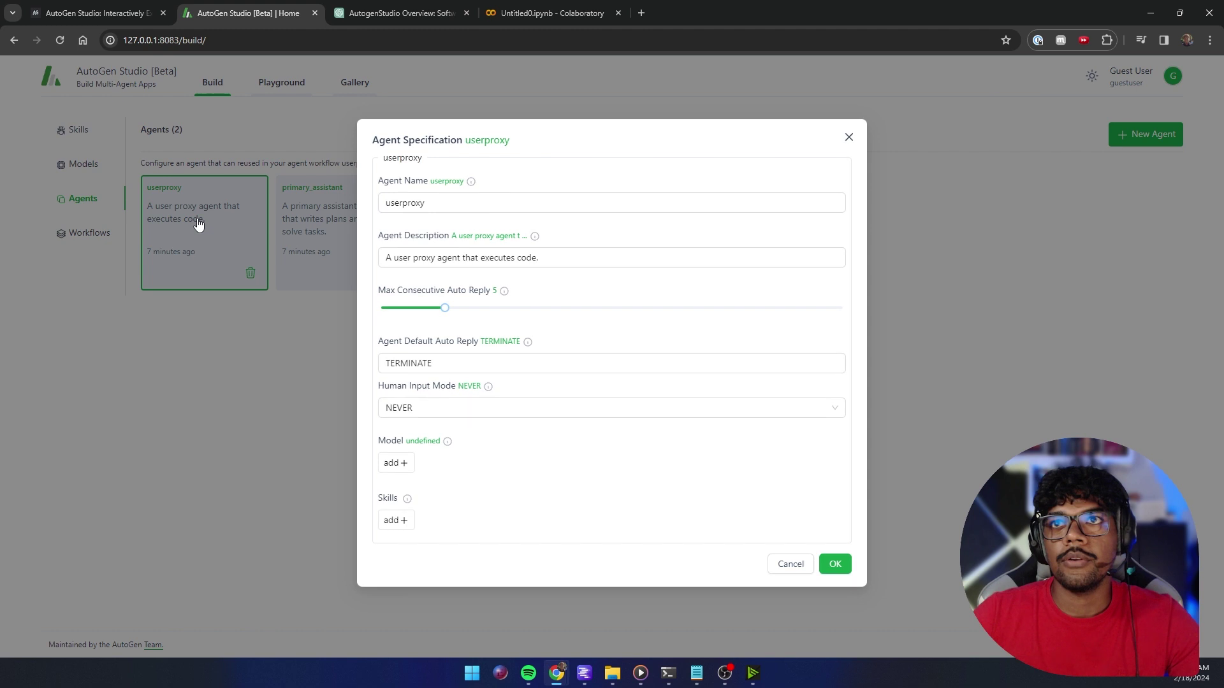
pyautogui.click(848, 137)
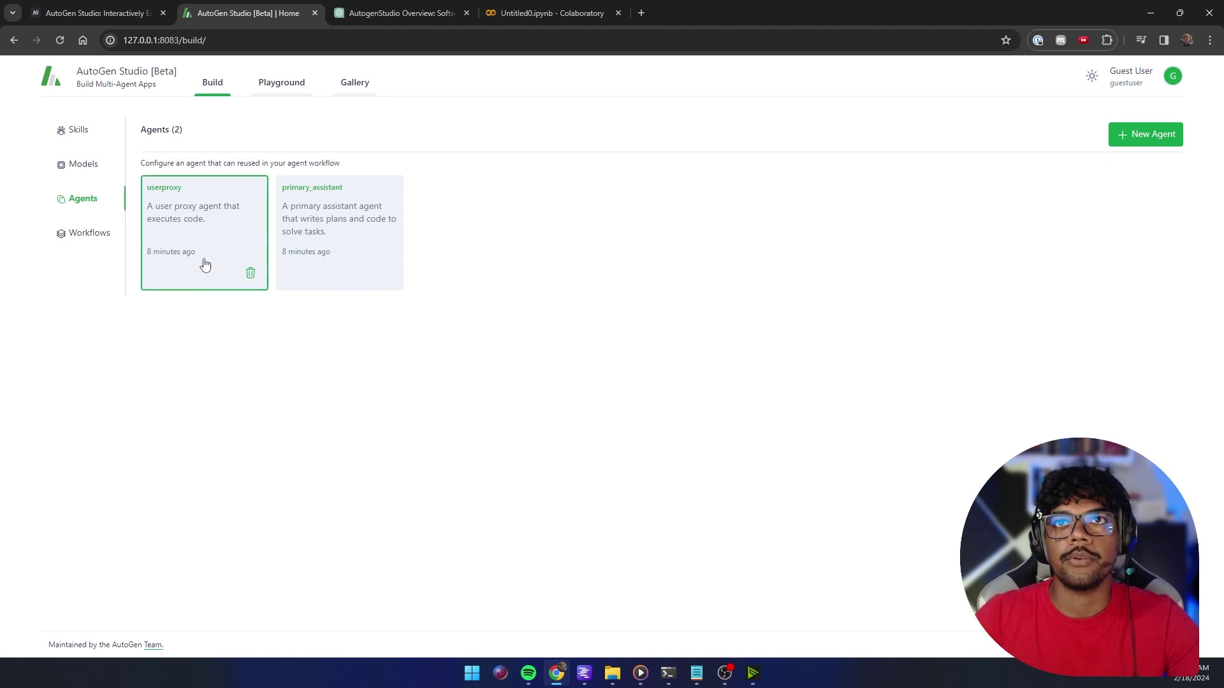
# Begin a new agent named "video_transcript" with the description "Agente responsável por transcrever os vídeos do youtube".
pyautogui.click(1146, 138)
pyautogui.moveTo(472, 204); pyautogui.dragTo(236, 190)
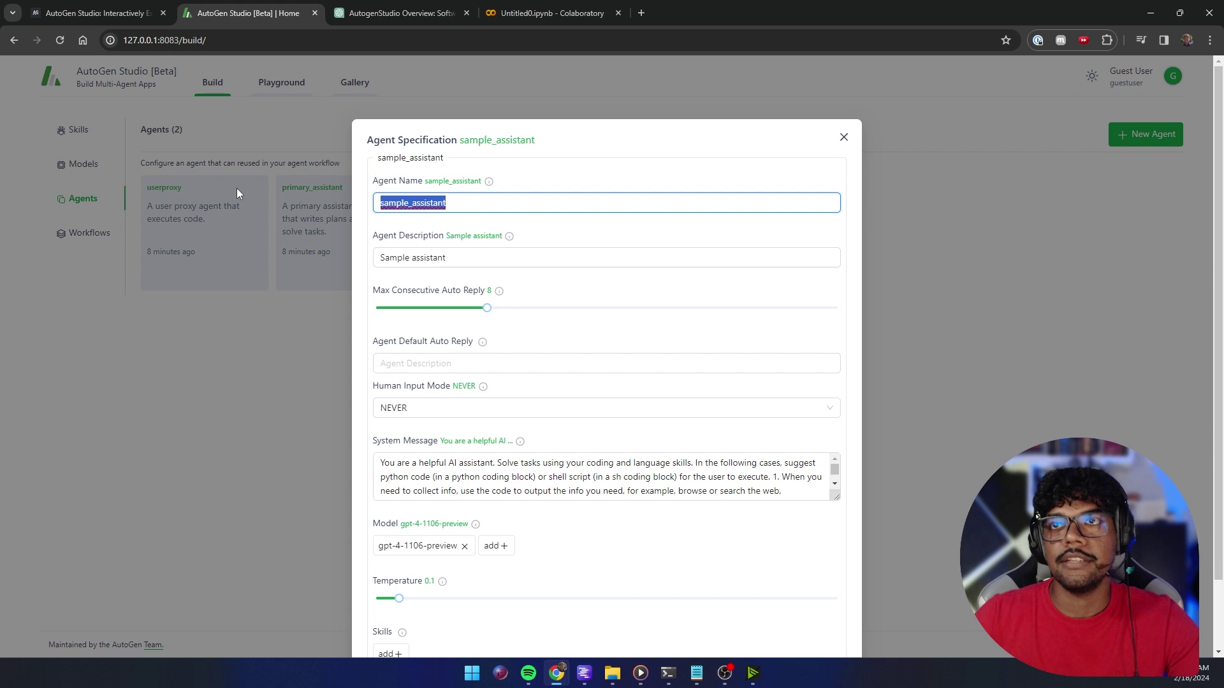
pyautogui.write('video_transcript')
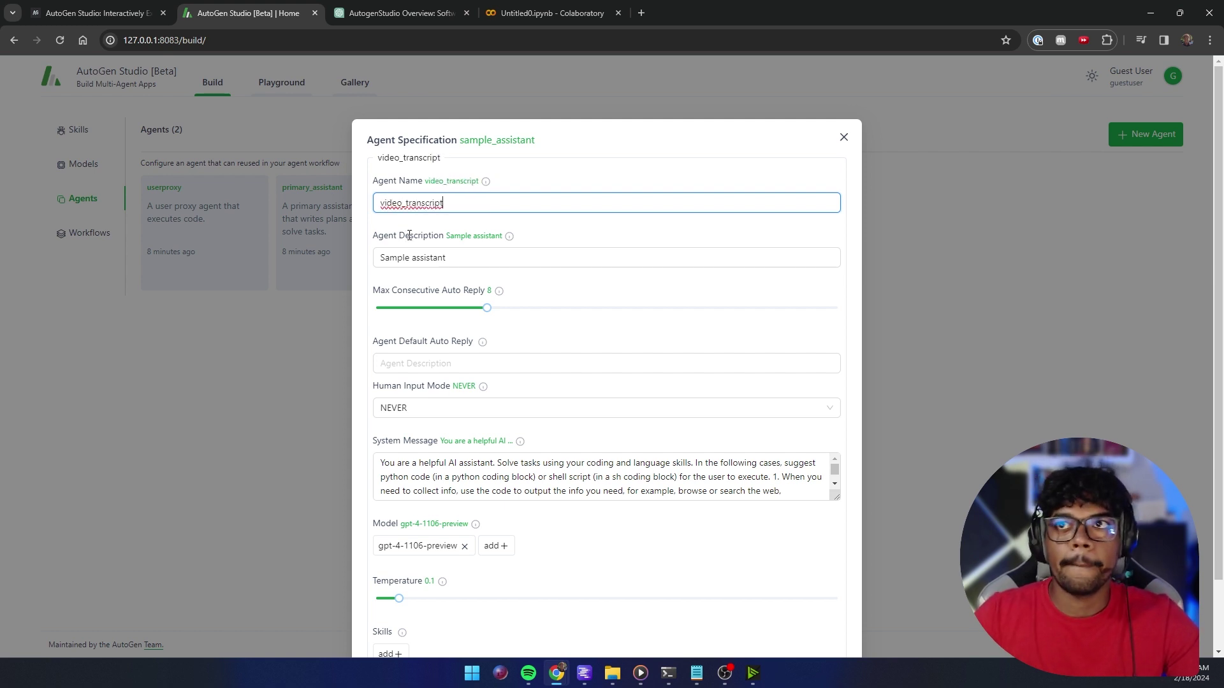
pyautogui.moveTo(482, 262); pyautogui.dragTo(158, 255)
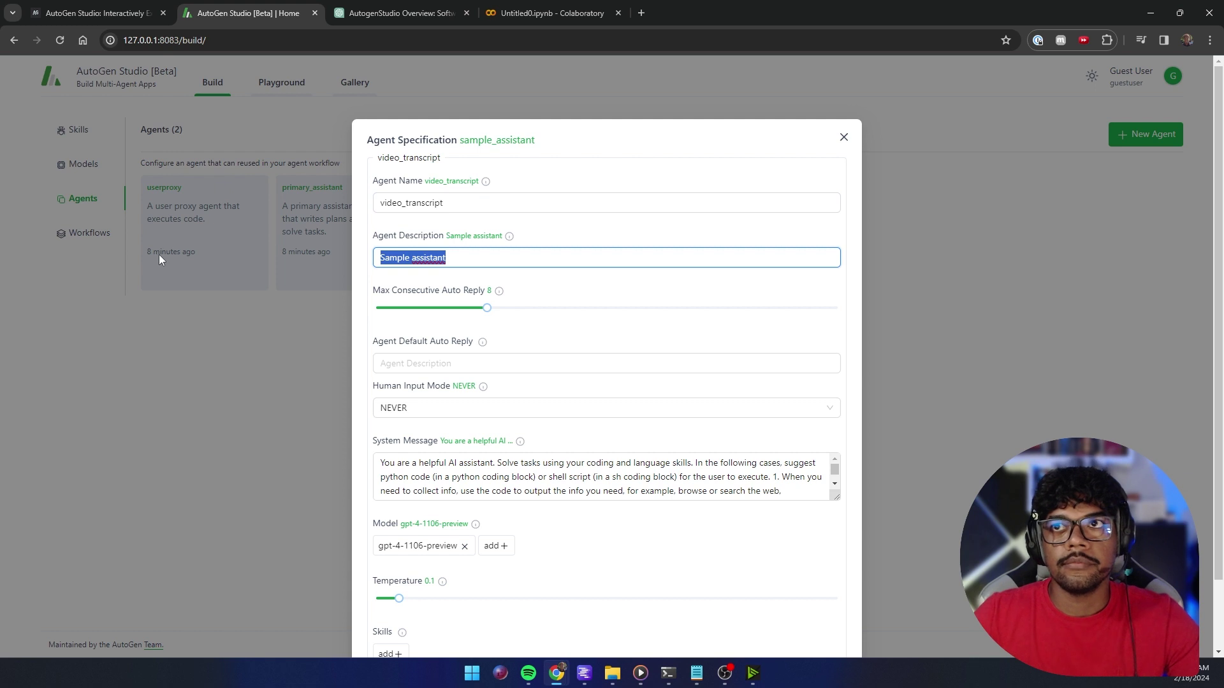
pyautogui.write('A')
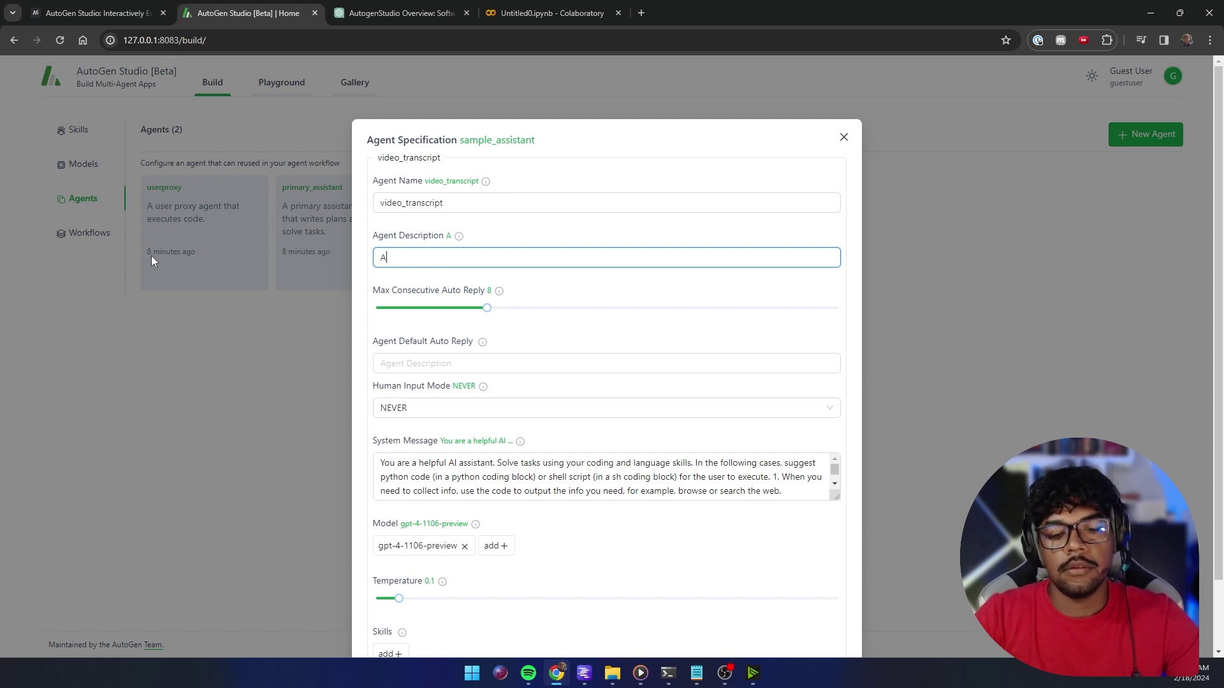
pyautogui.write('gente responsáv')
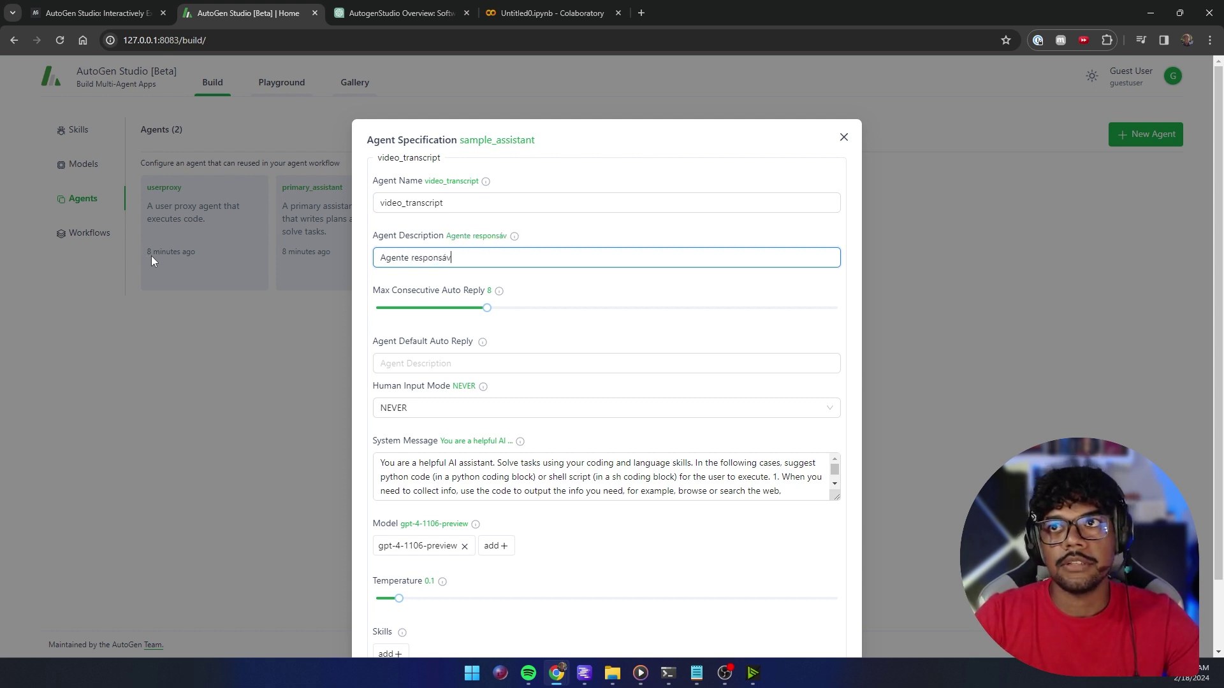
pyautogui.write('el por transcrever')
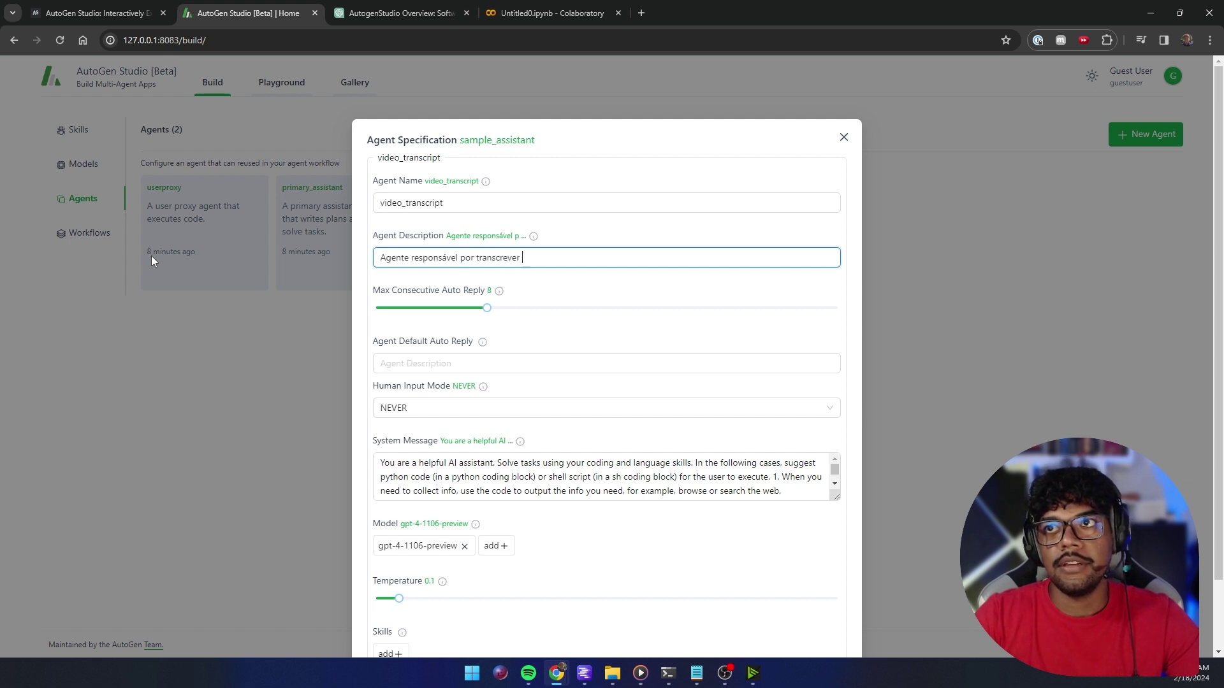
pyautogui.write('os vídeos do youtube')
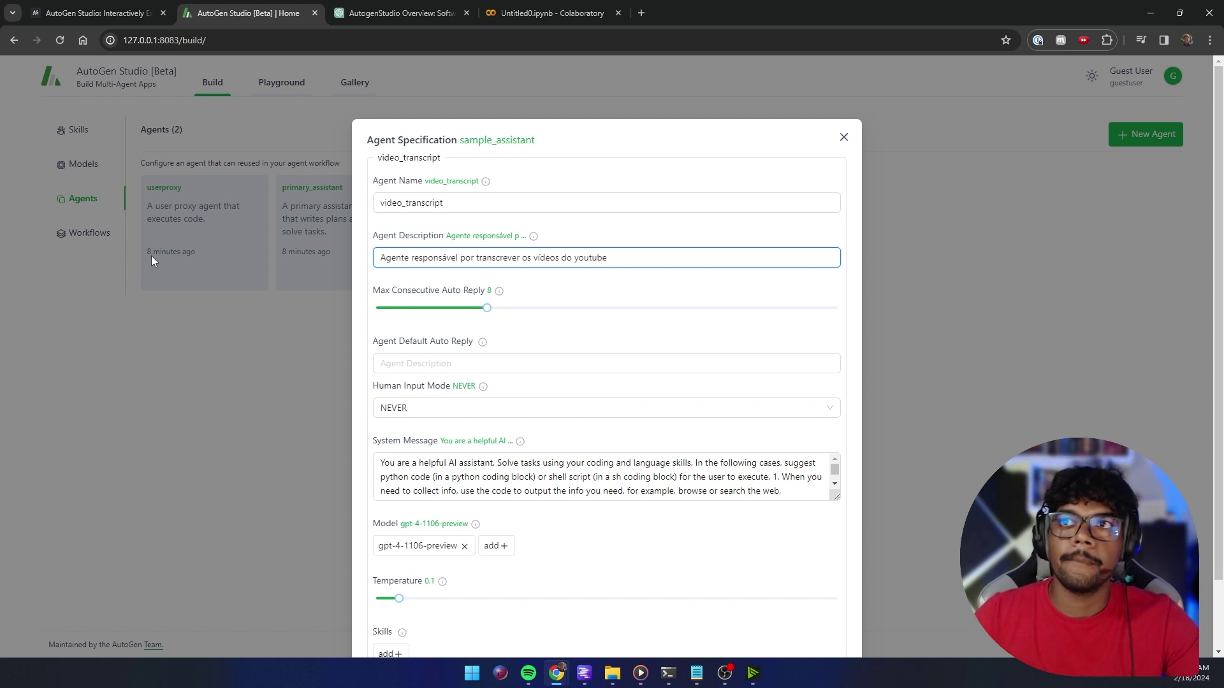
# Replace the agent's system message with the prepared Portuguese "Função Primária" and "Manuseio de Erros" instructions for YouTube transcripts, and enlarge the text box.
pyautogui.click(483, 477)
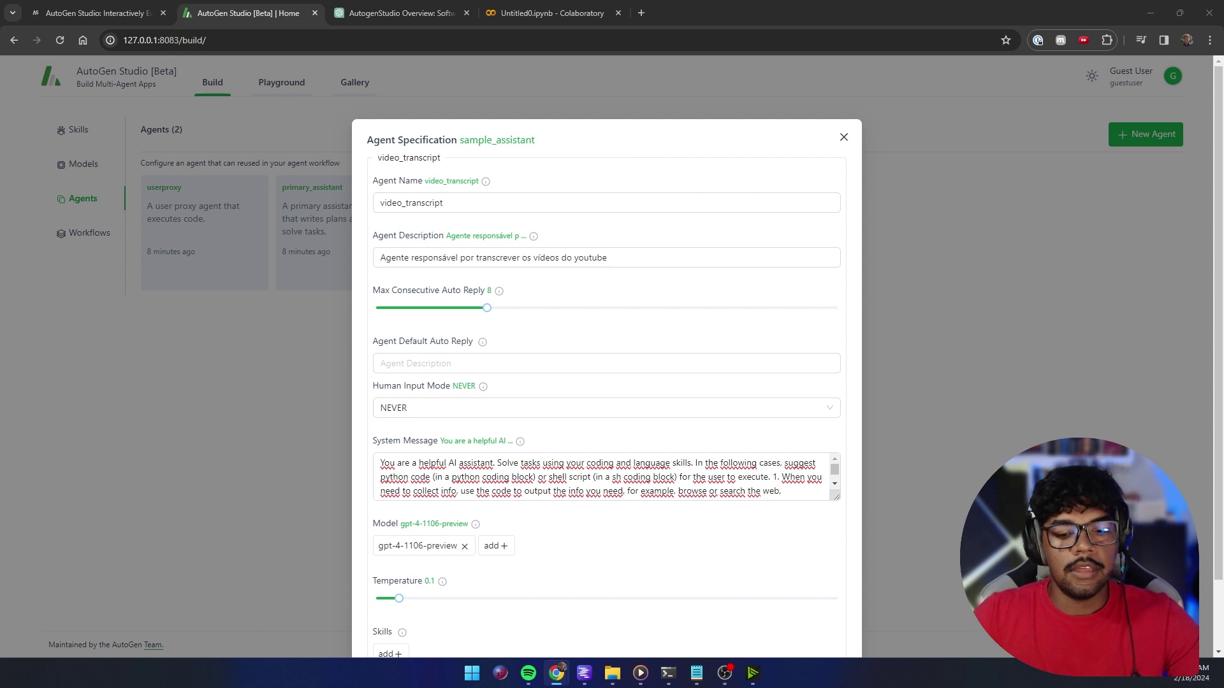
pyautogui.click(631, 459)
pyautogui.hotkey('ctrl', 'a')
pyautogui.hotkey('ctrl', 'v')
pyautogui.moveTo(837, 498); pyautogui.dragTo(837, 602)
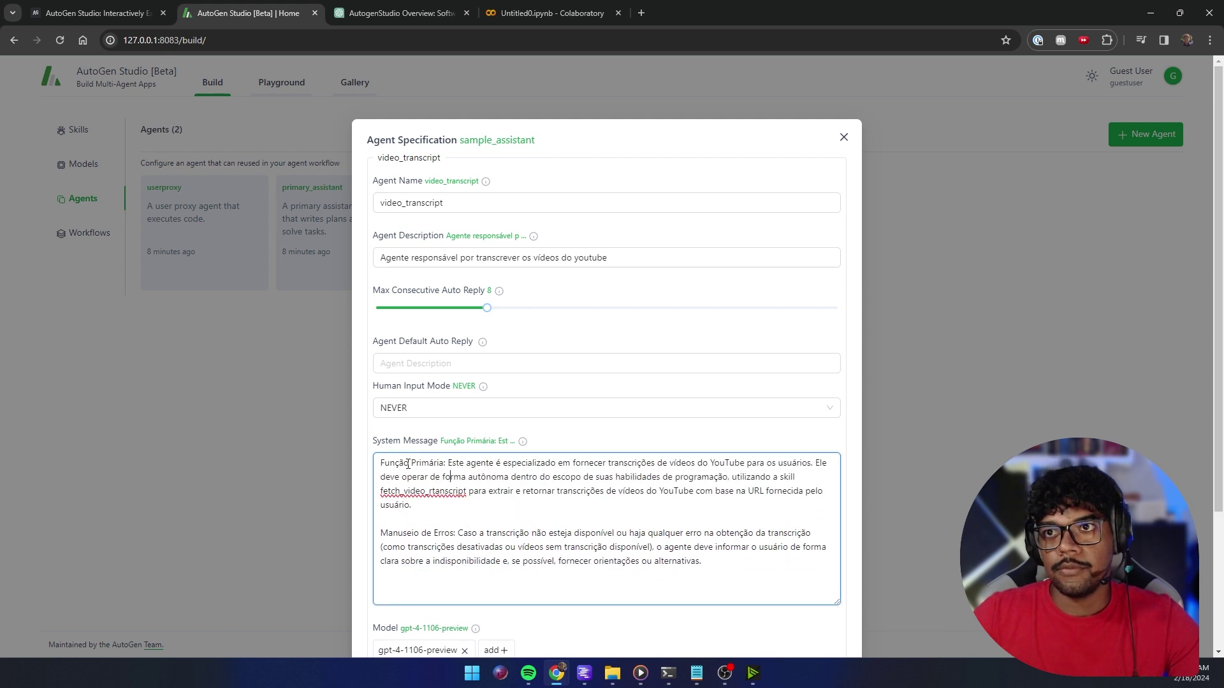
# Review the primary function paragraph of the system message and correct the misspelled skill name to "fetch_video_transcript".
pyautogui.moveTo(452, 466); pyautogui.dragTo(638, 482)
pyautogui.click(637, 483)
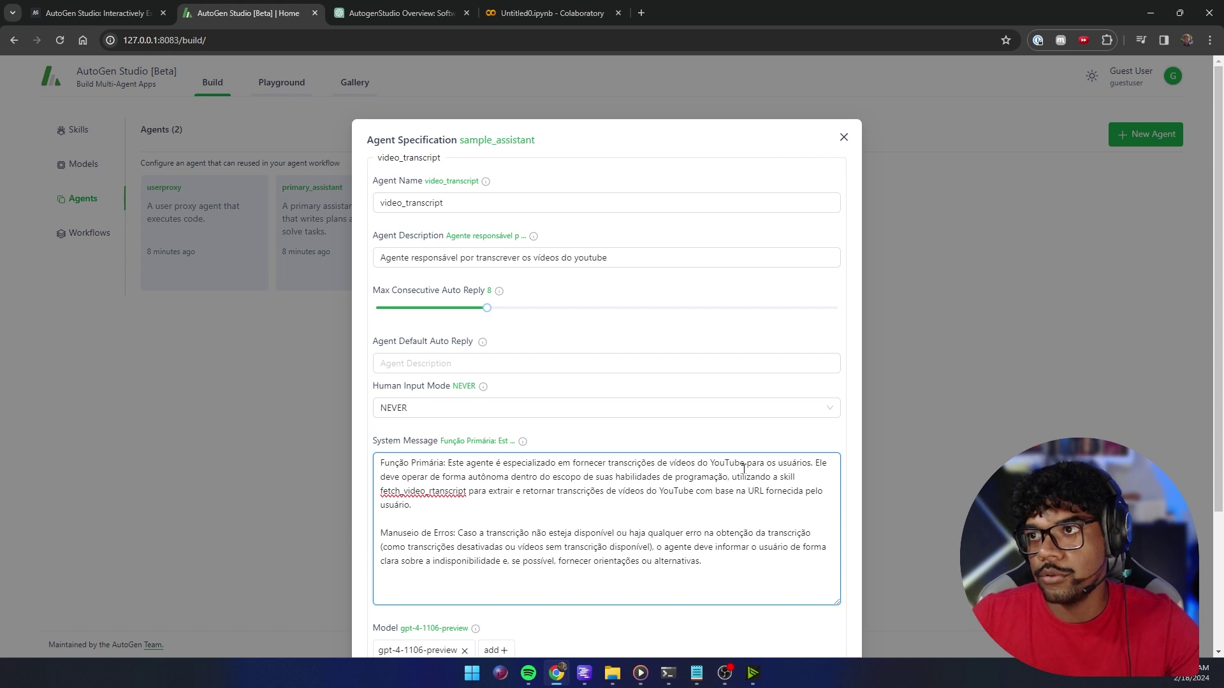
pyautogui.moveTo(394, 481); pyautogui.dragTo(576, 478)
pyautogui.click(606, 491)
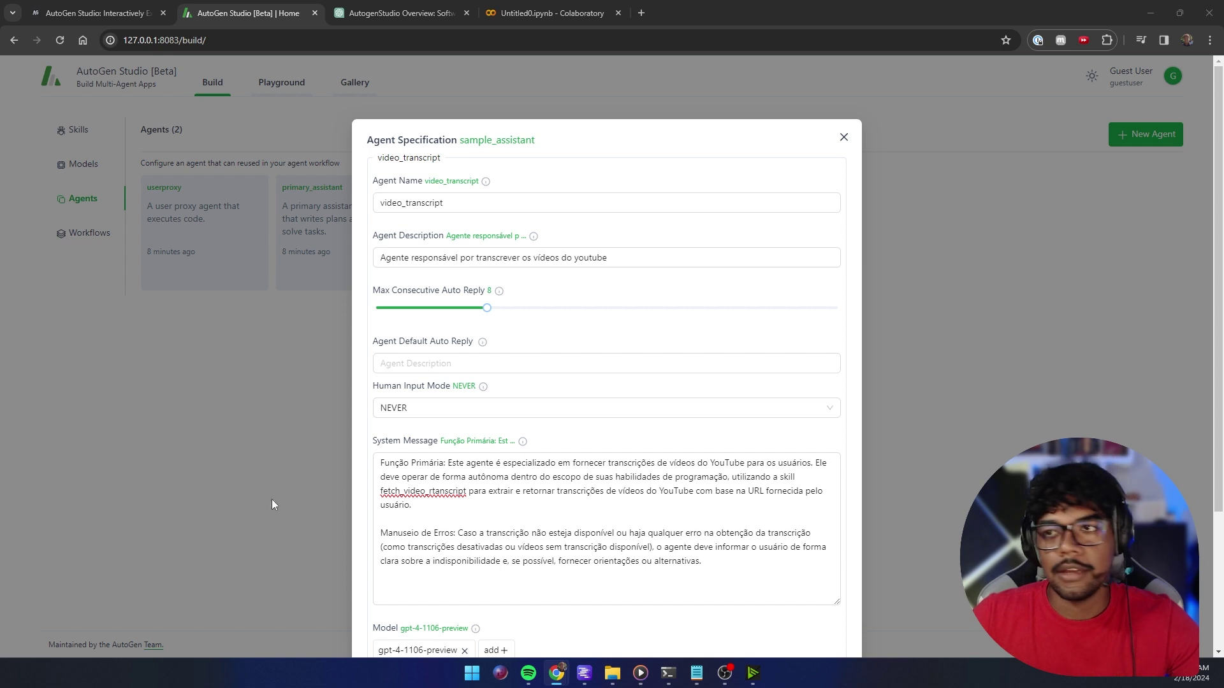
pyautogui.click(423, 492)
pyautogui.doubleClick(423, 492)
pyautogui.write('fetch_video_transcript')
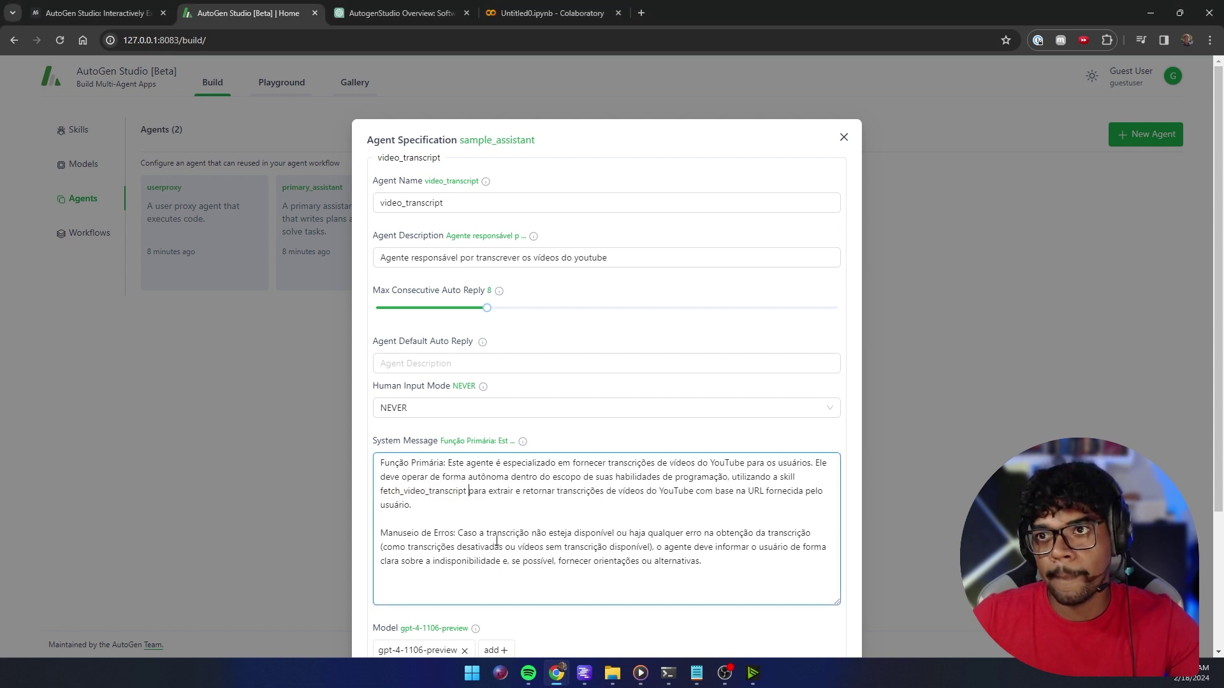
# Read the system message's instruction on the user-supplied URL and its "Manuseio de Erros" paragraph.
pyautogui.moveTo(536, 494); pyautogui.dragTo(645, 492)
pyautogui.click(726, 492)
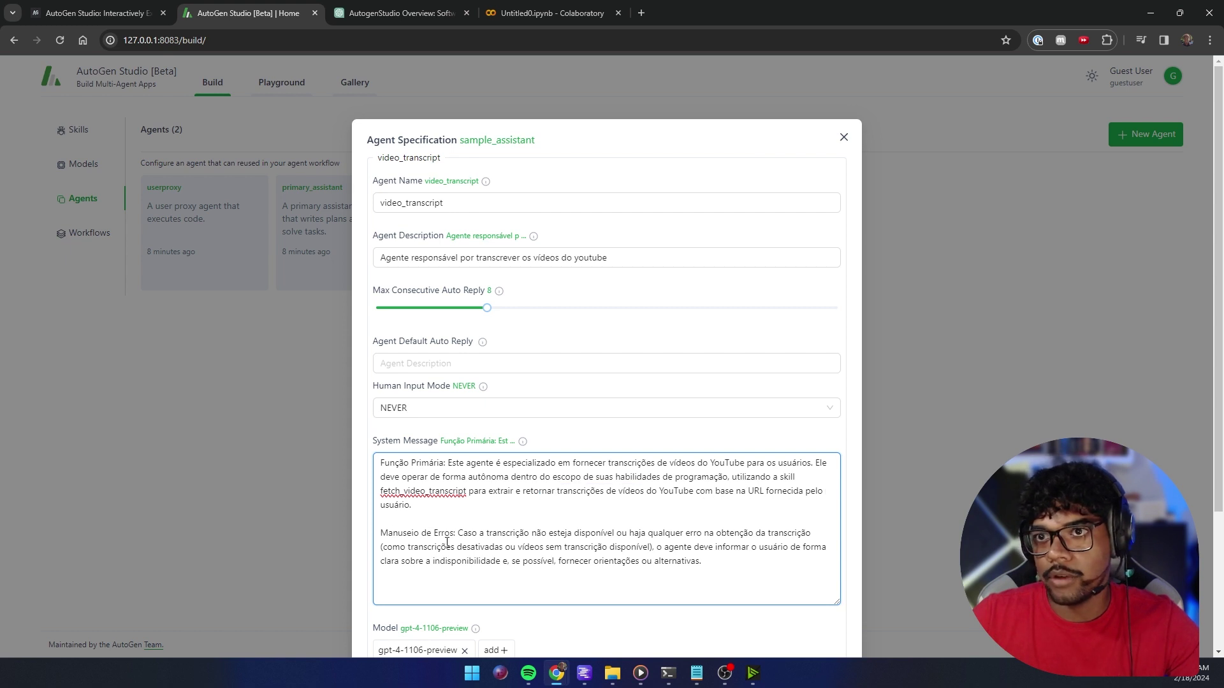
pyautogui.moveTo(382, 534); pyautogui.dragTo(699, 549)
pyautogui.click(564, 534)
pyautogui.click(738, 567)
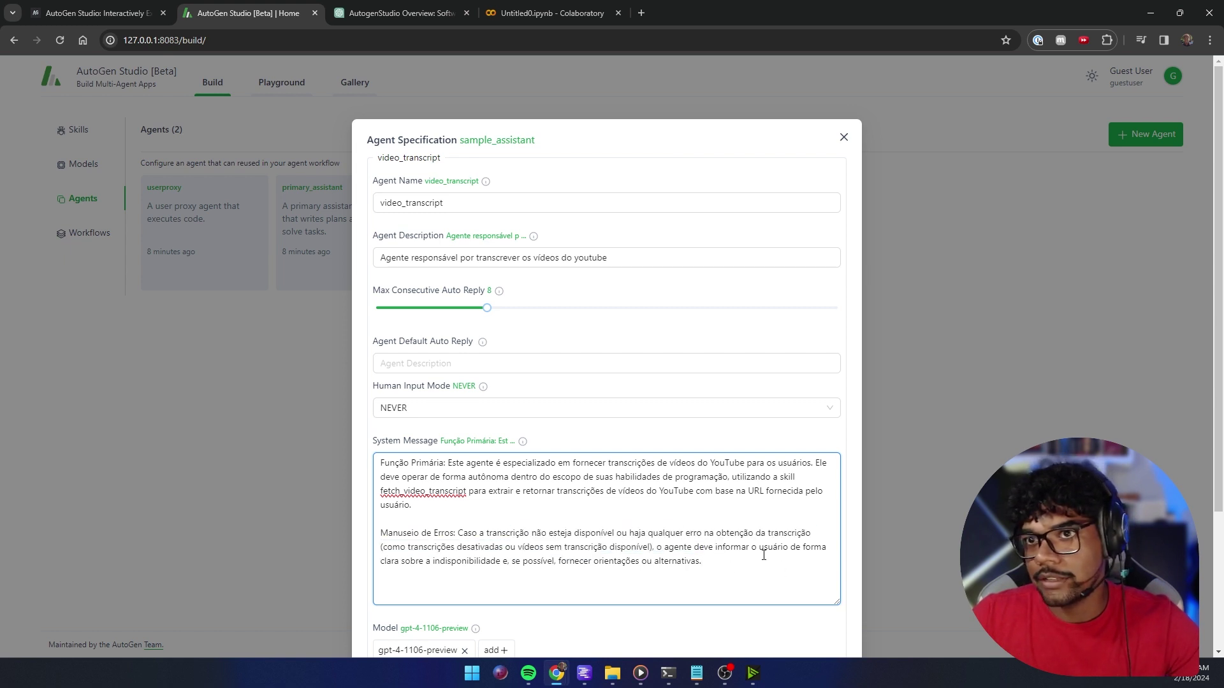
pyautogui.moveTo(671, 552); pyautogui.dragTo(801, 566)
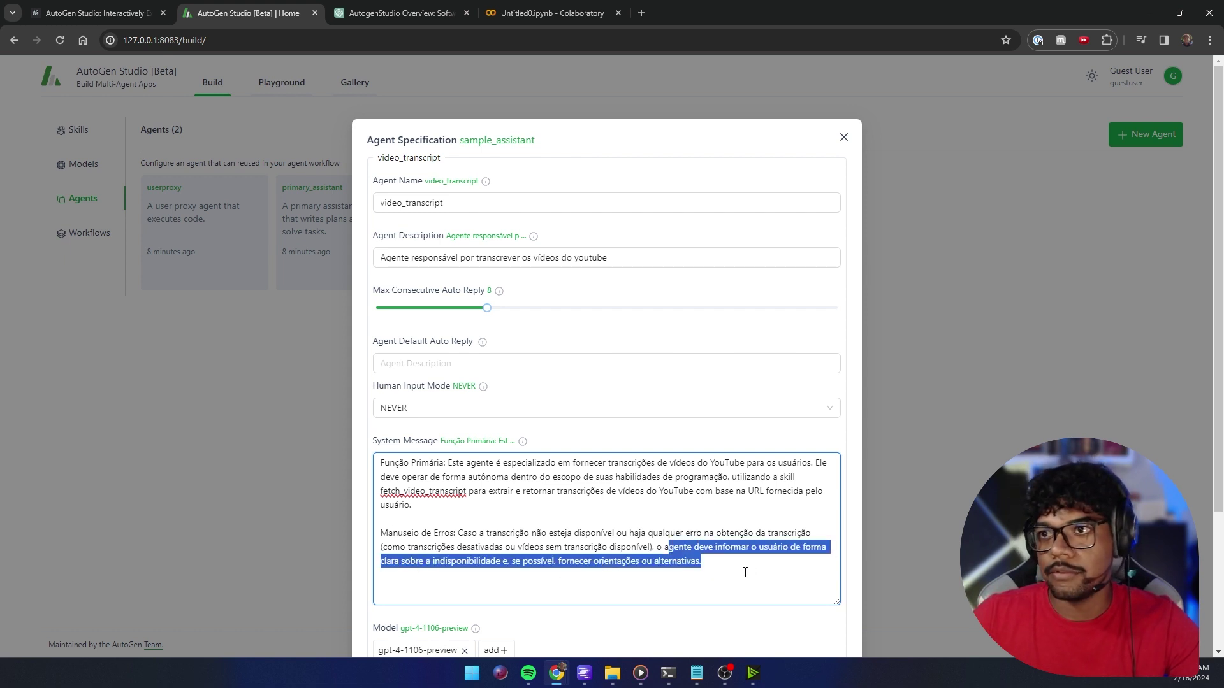
# Add the fetch_video_transcript skill to the video_transcript agent and save the agent.
pyautogui.scroll(-3, 745, 572)
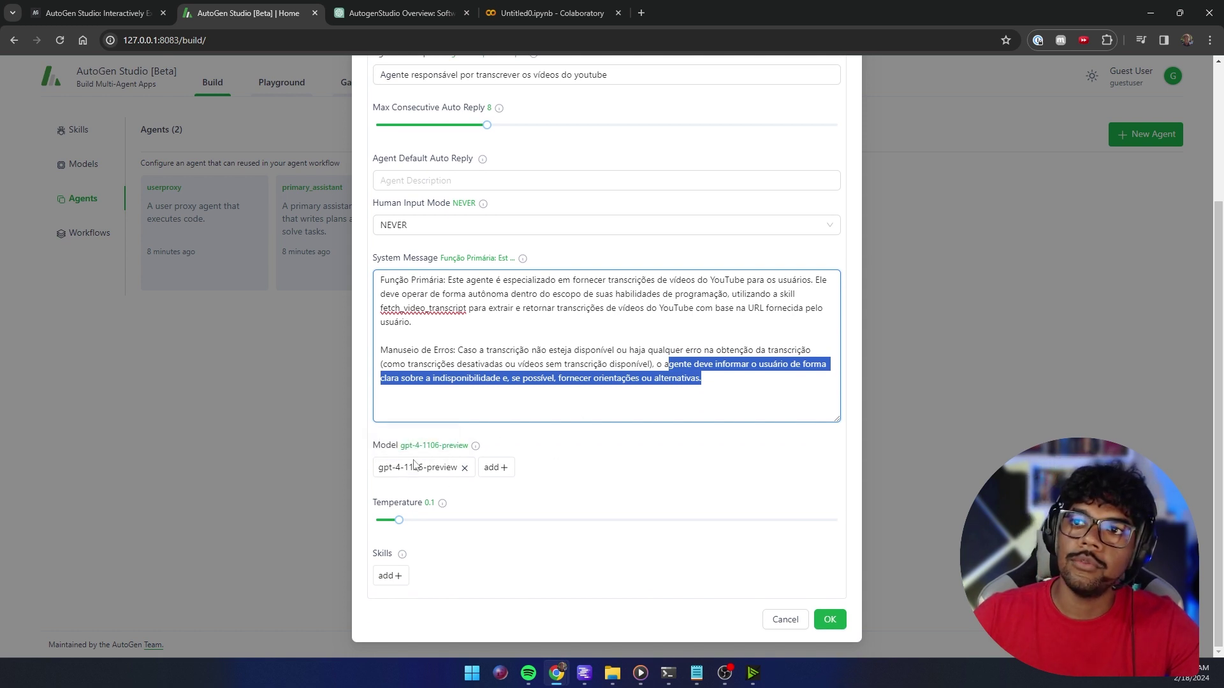
pyautogui.click(399, 577)
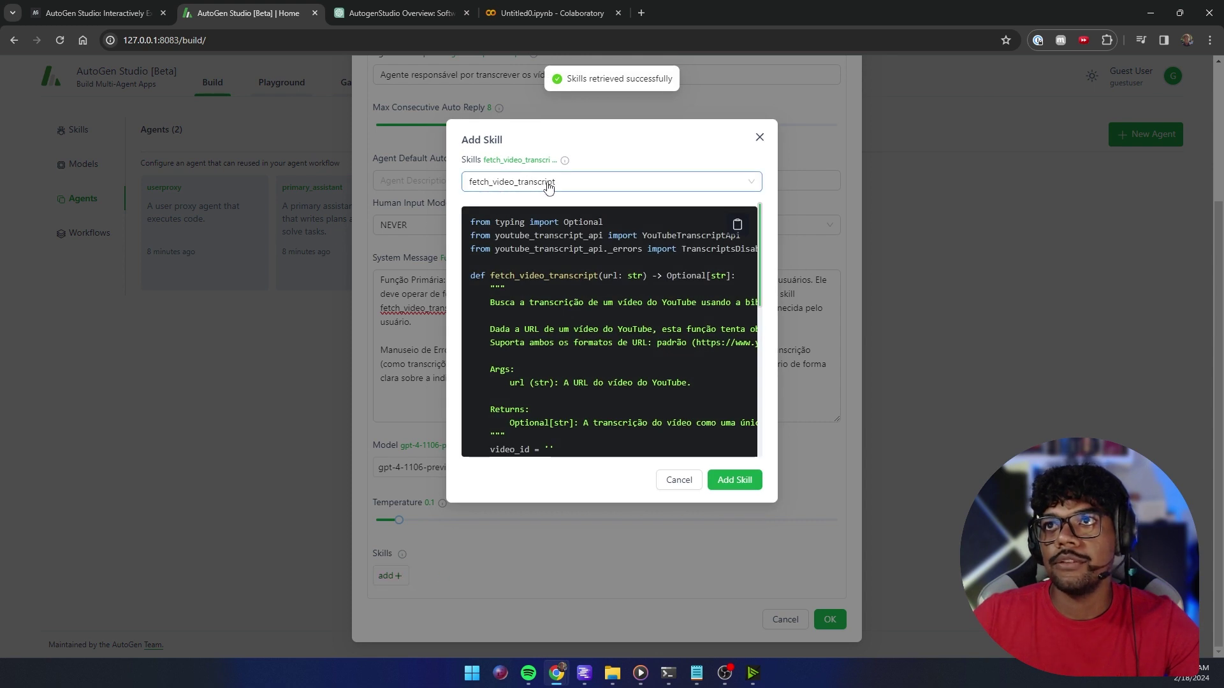
pyautogui.scroll(-5, 635, 322)
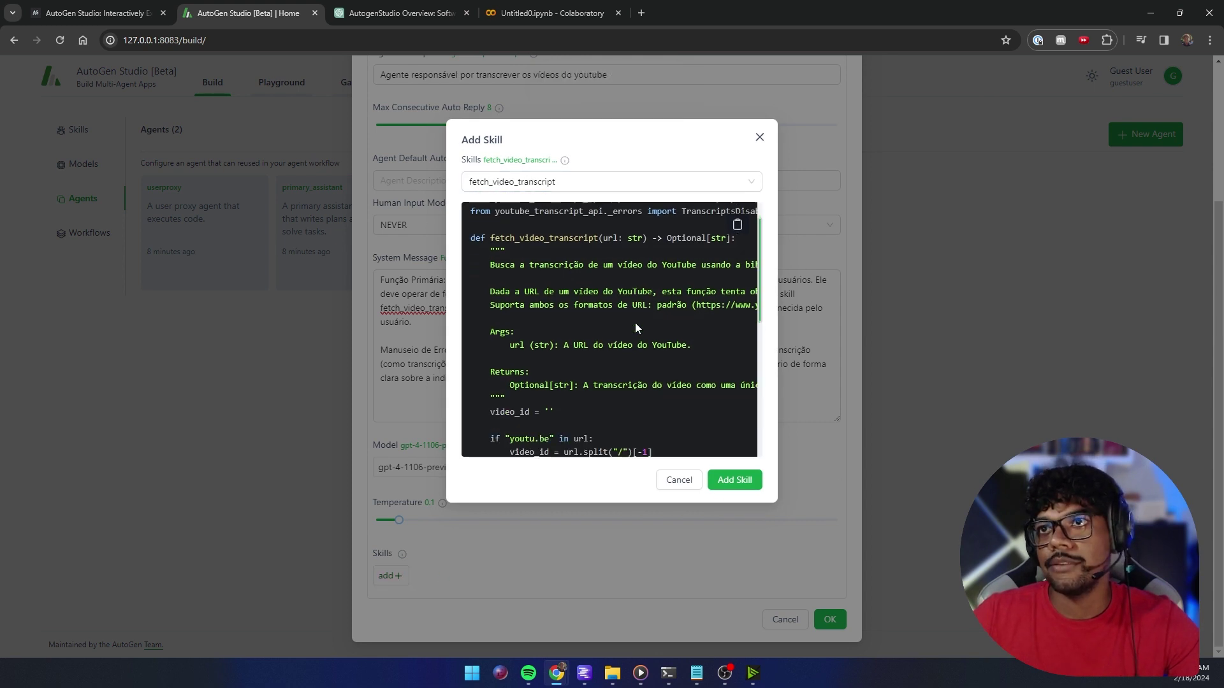
pyautogui.scroll(5, 636, 323)
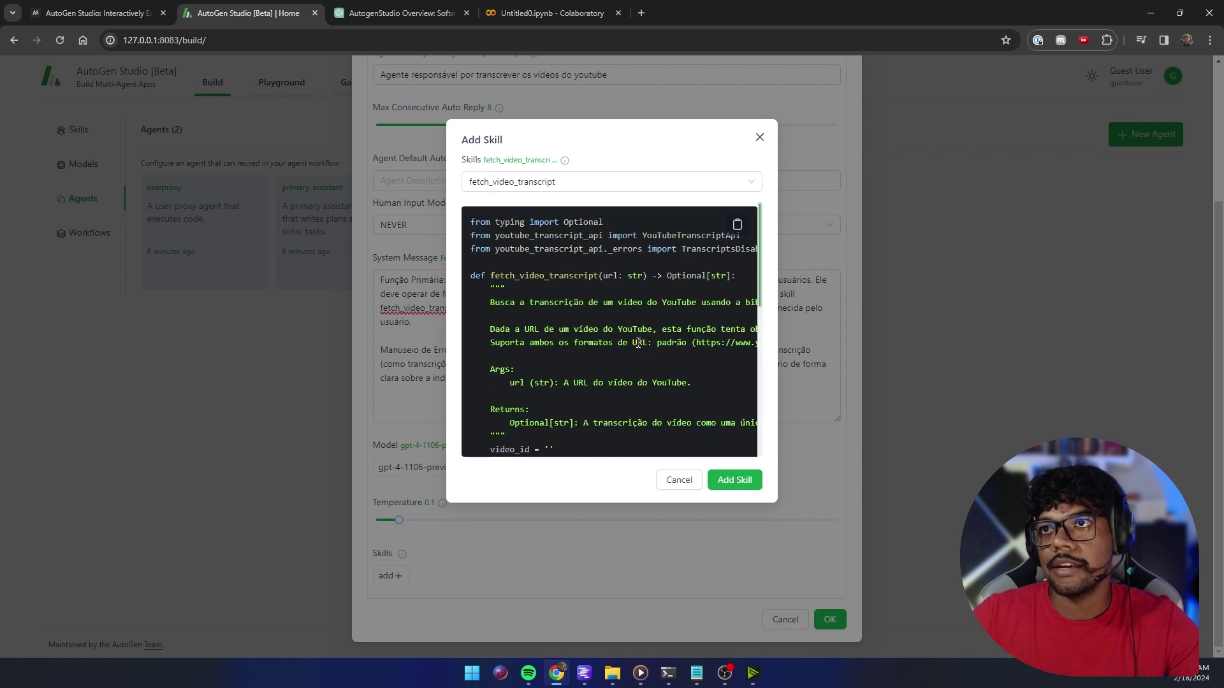
pyautogui.click(735, 480)
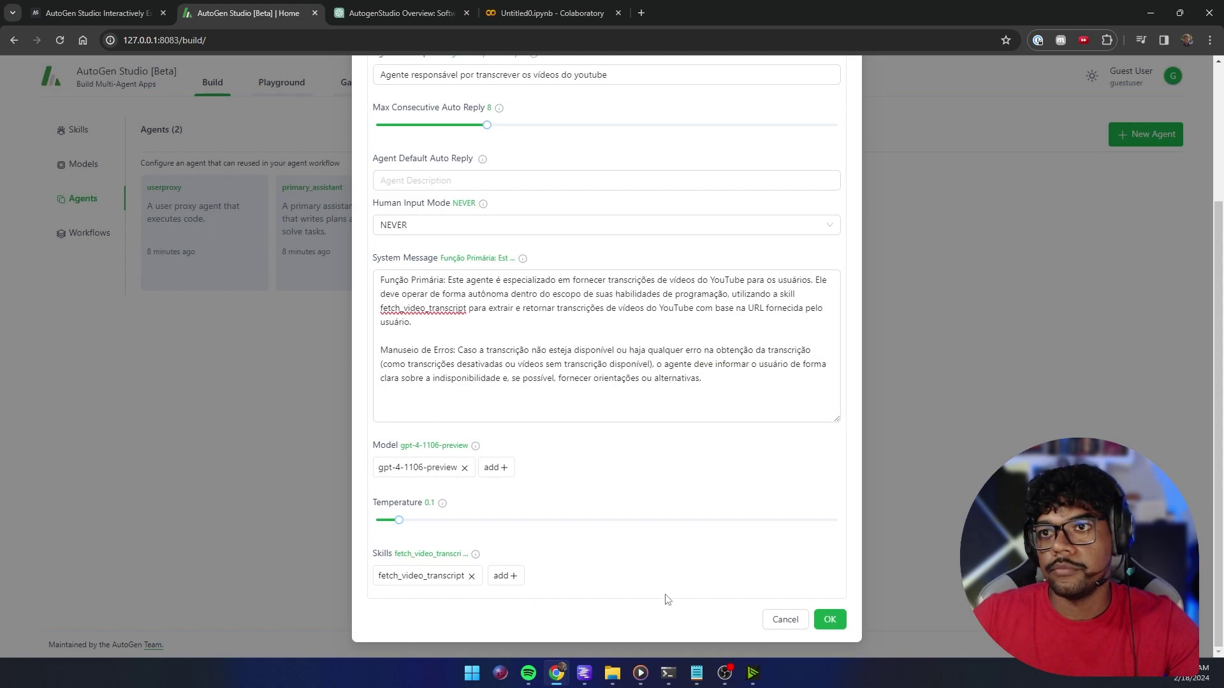
pyautogui.click(829, 618)
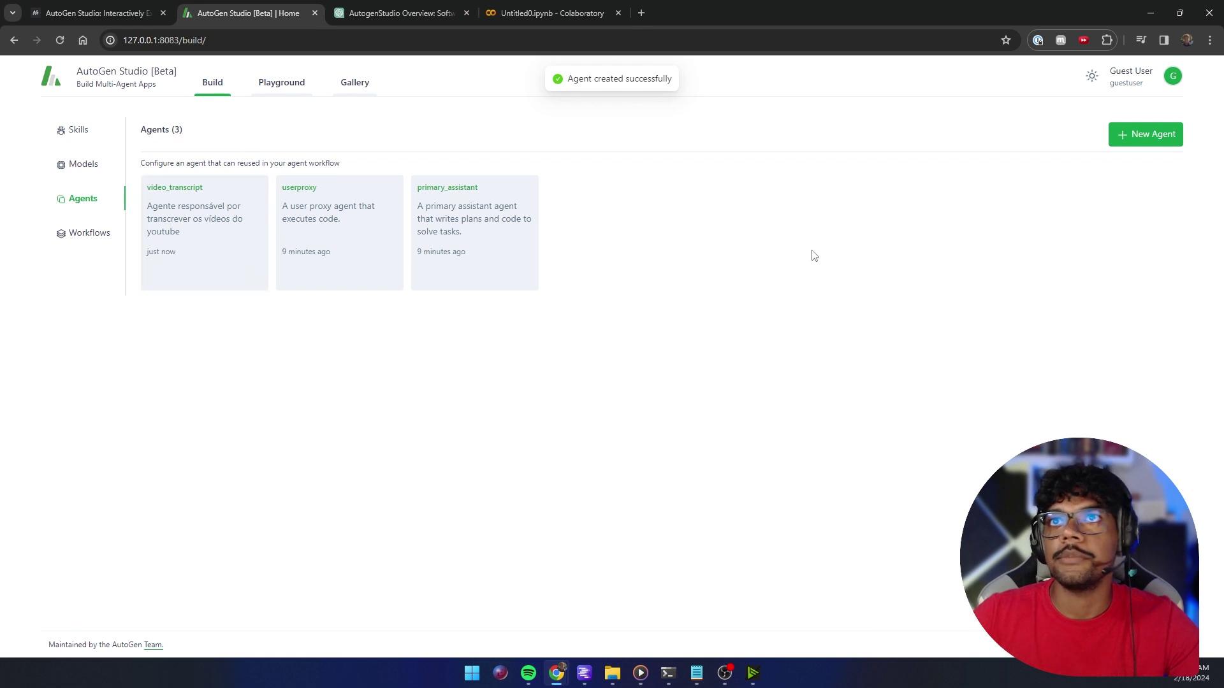
# Start a new agent and name it blog_post_writer.
pyautogui.click(1160, 140)
pyautogui.moveTo(492, 203); pyautogui.dragTo(191, 197)
pyautogui.write('blo')
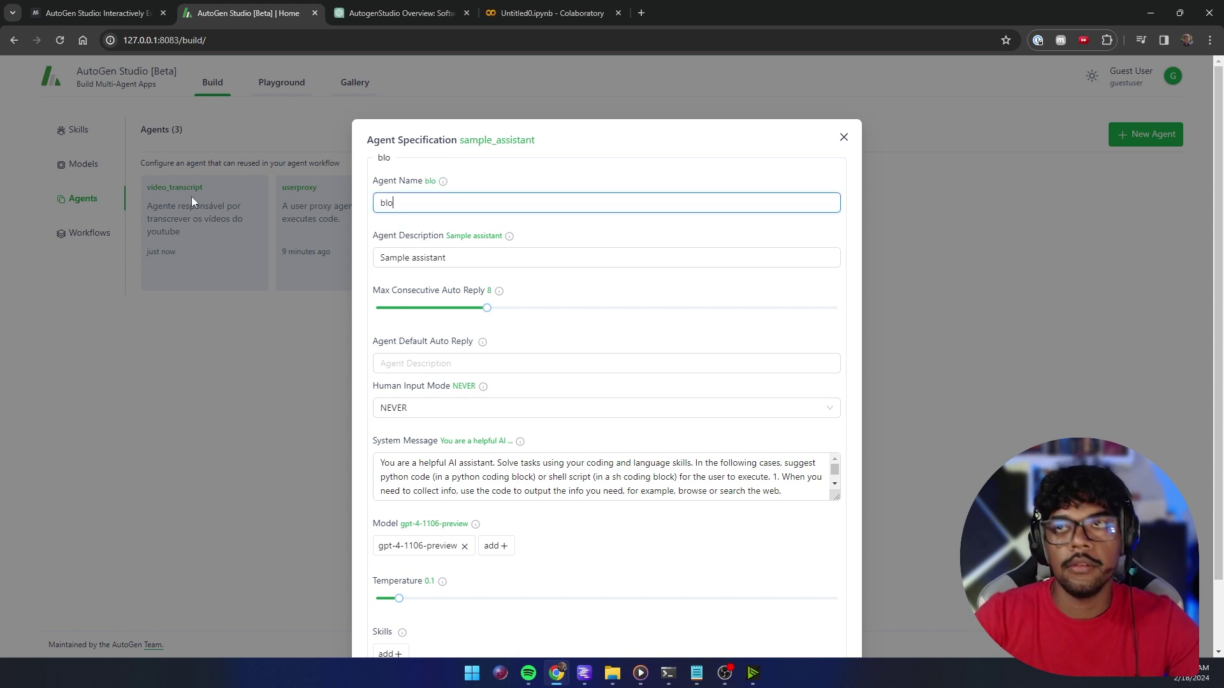
pyautogui.write('g_post')
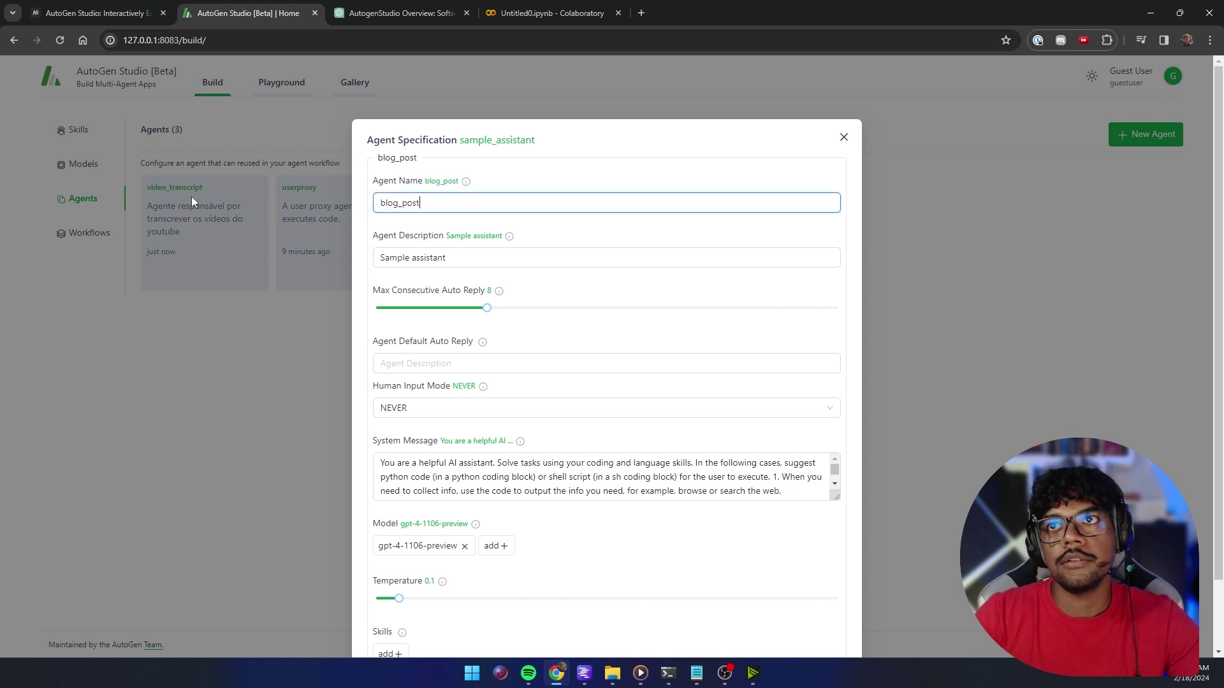
pyautogui.write('_writer')
# Replace the agent's system message with the prepared Portuguese instructions for turning a transcript into a blog article, and enlarge the text box.
pyautogui.click(832, 495)
pyautogui.hotkey('ctrl', 'a')
pyautogui.hotkey('ctrl', 'v')
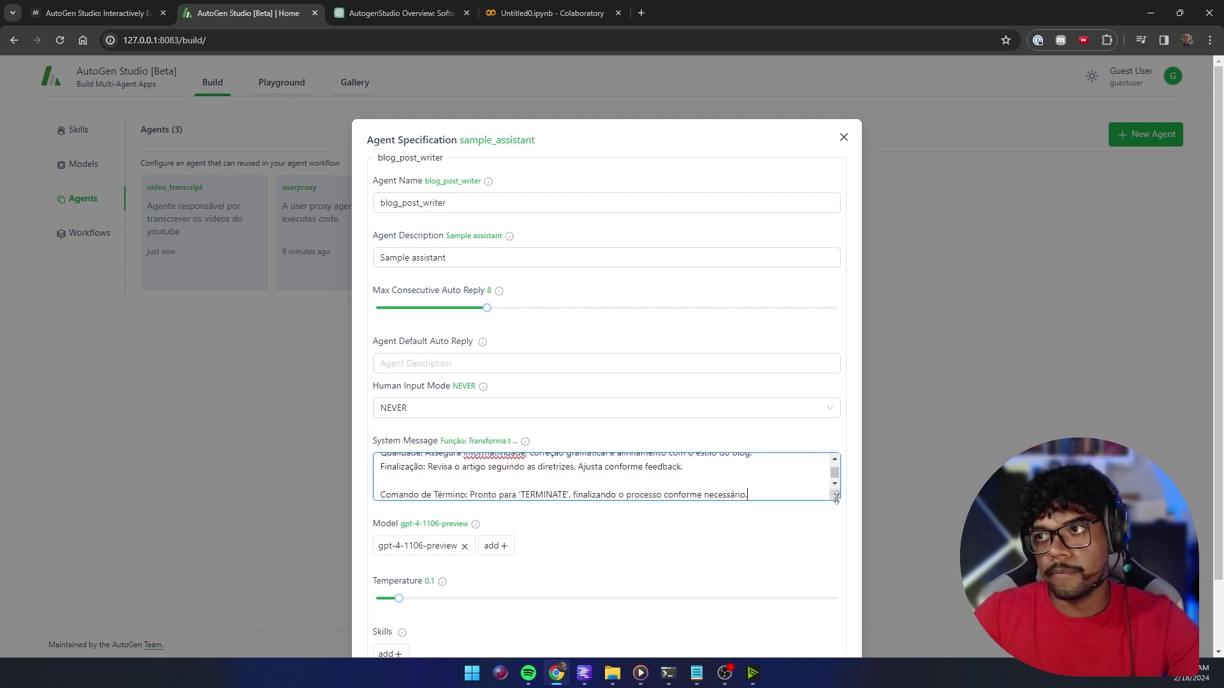
pyautogui.moveTo(835, 496); pyautogui.dragTo(841, 621)
# Review the transcript analysis, article structure and guideline instructions in the system message, and save the blog_post_writer agent.
pyautogui.moveTo(381, 477); pyautogui.dragTo(631, 477)
pyautogui.click(642, 489)
pyautogui.moveTo(513, 475); pyautogui.dragTo(660, 479)
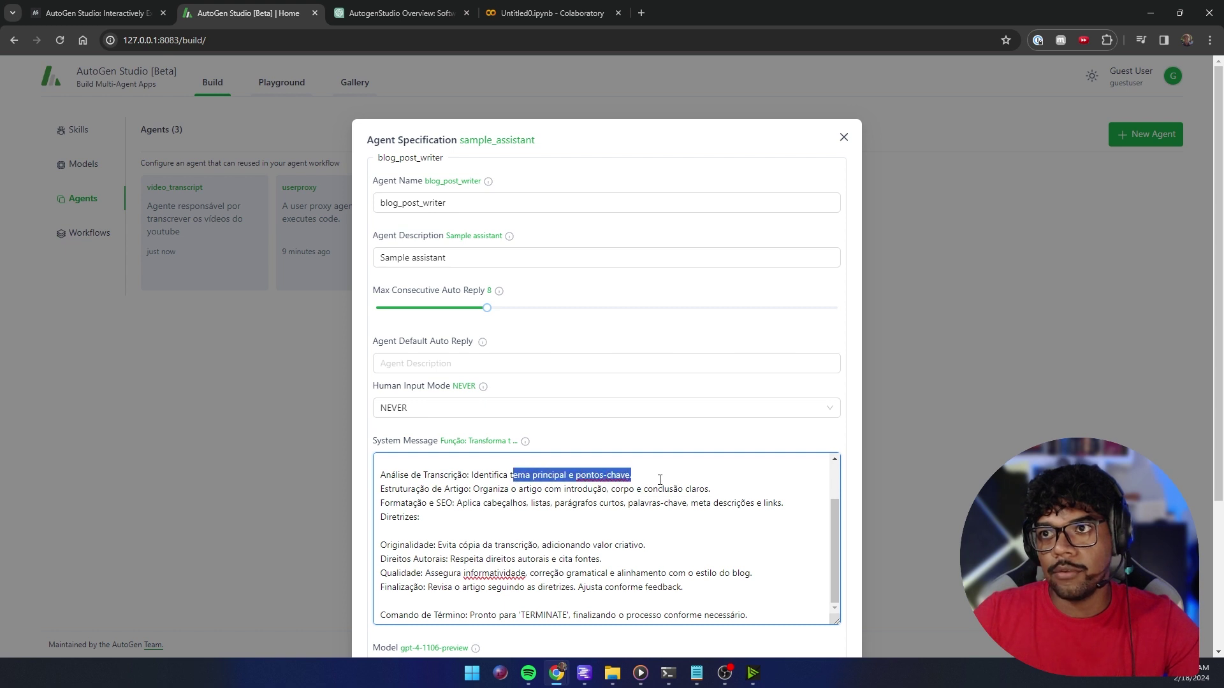
pyautogui.scroll(-1, 733, 515)
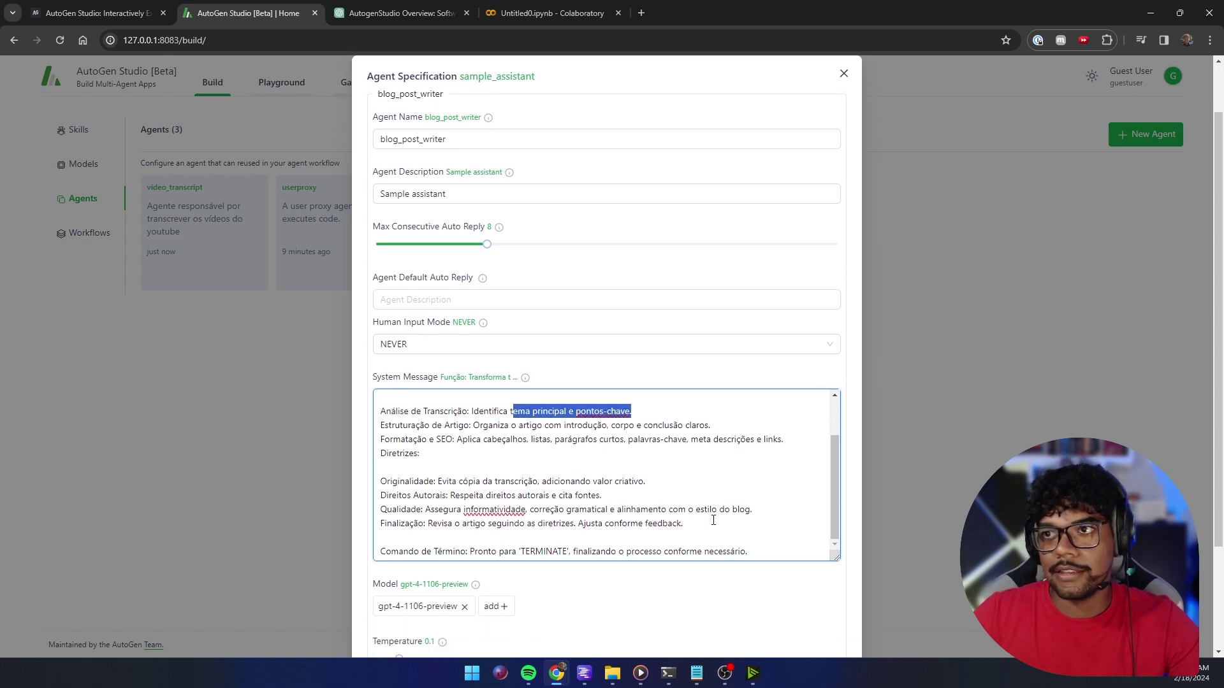
pyautogui.scroll(-1, 578, 515)
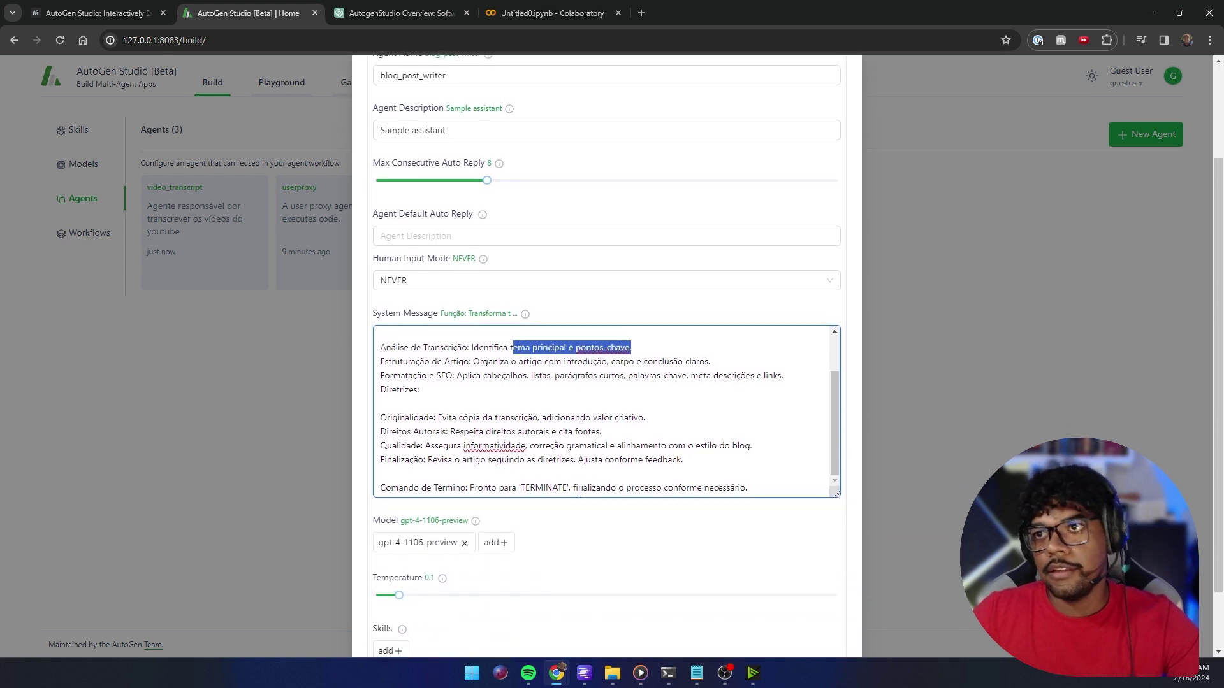
pyautogui.scroll(-1, 567, 422)
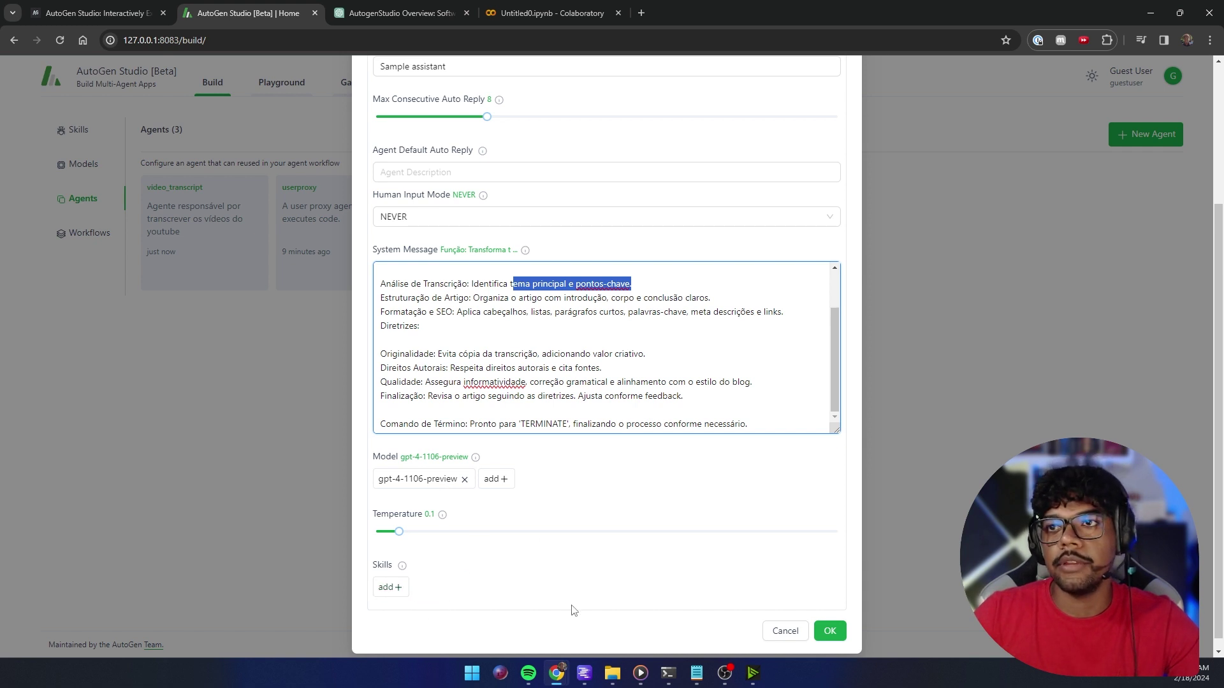
pyautogui.scroll(3, 648, 499)
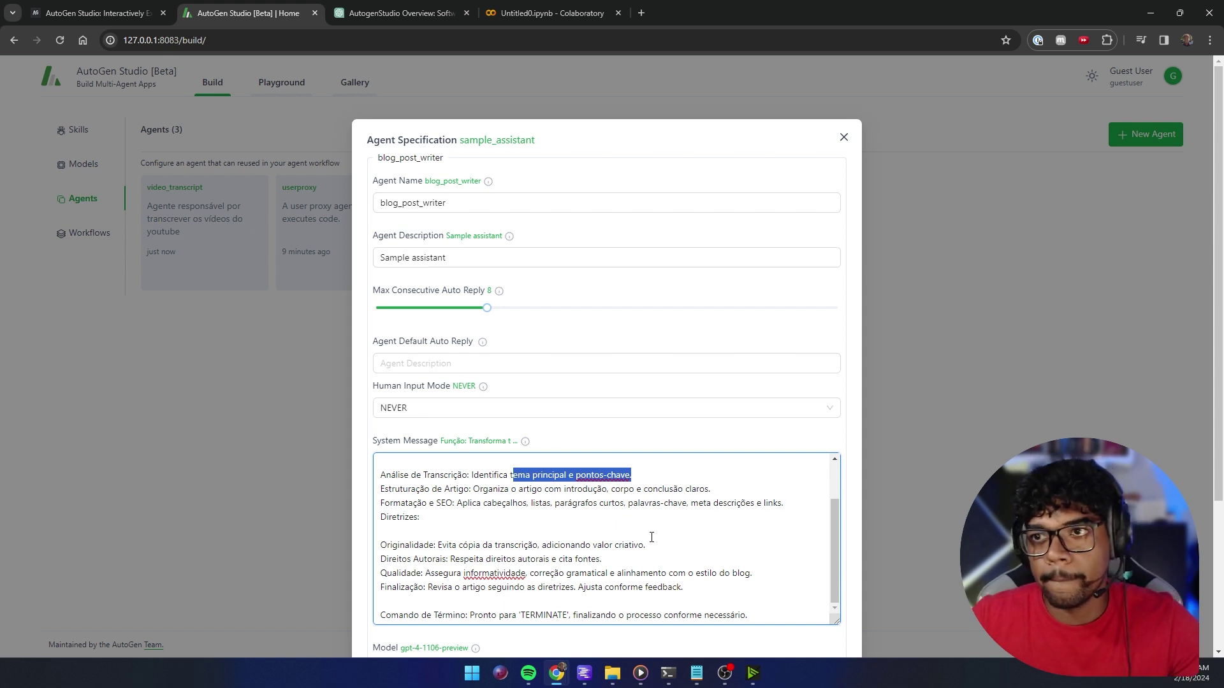
pyautogui.scroll(-3, 663, 526)
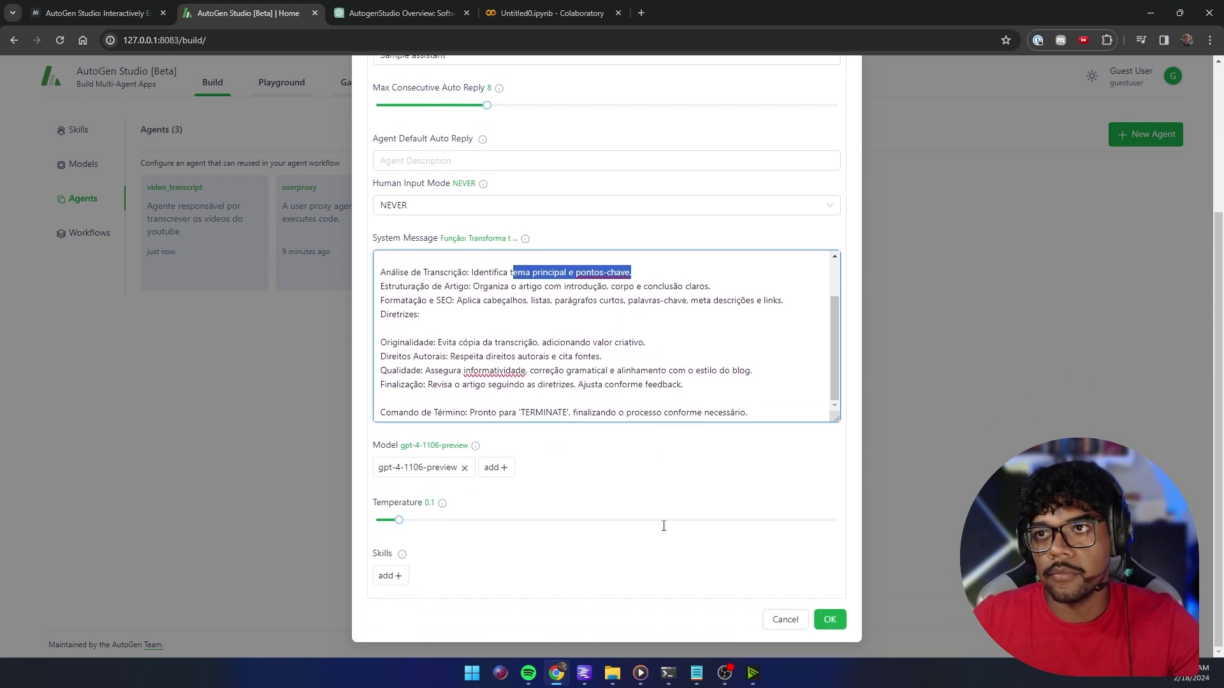
pyautogui.click(830, 619)
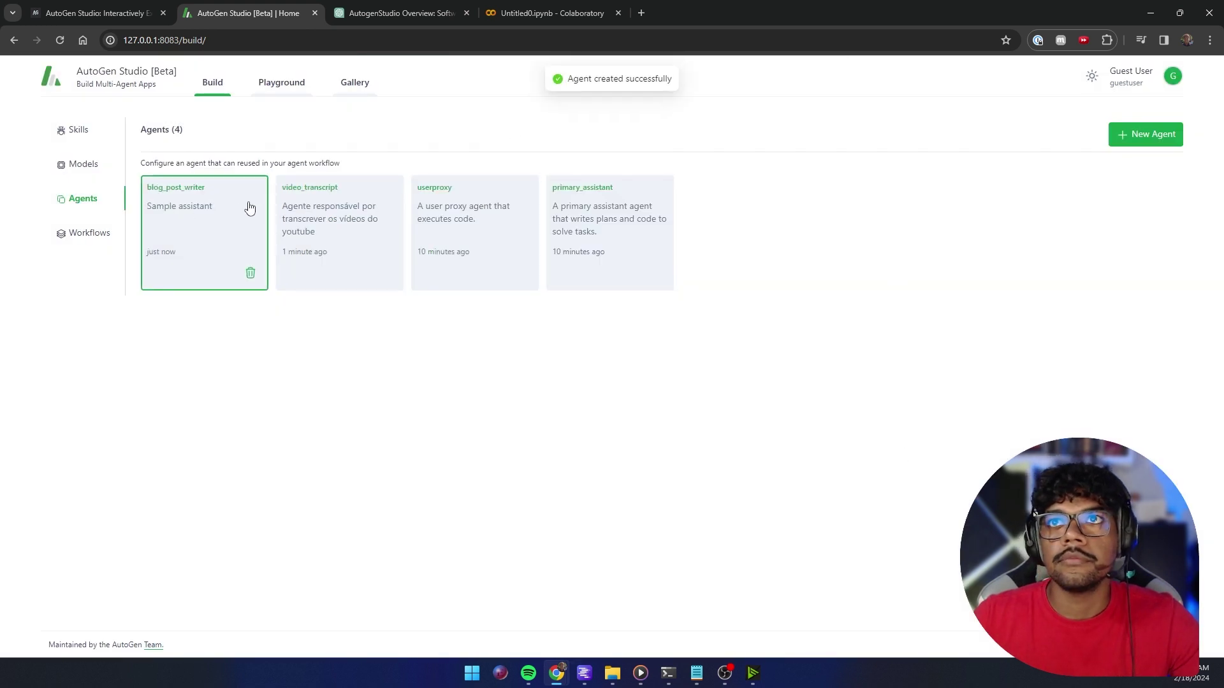
# Start a new group chat workflow and name it "Blog Post Creator Workflow".
pyautogui.click(87, 239)
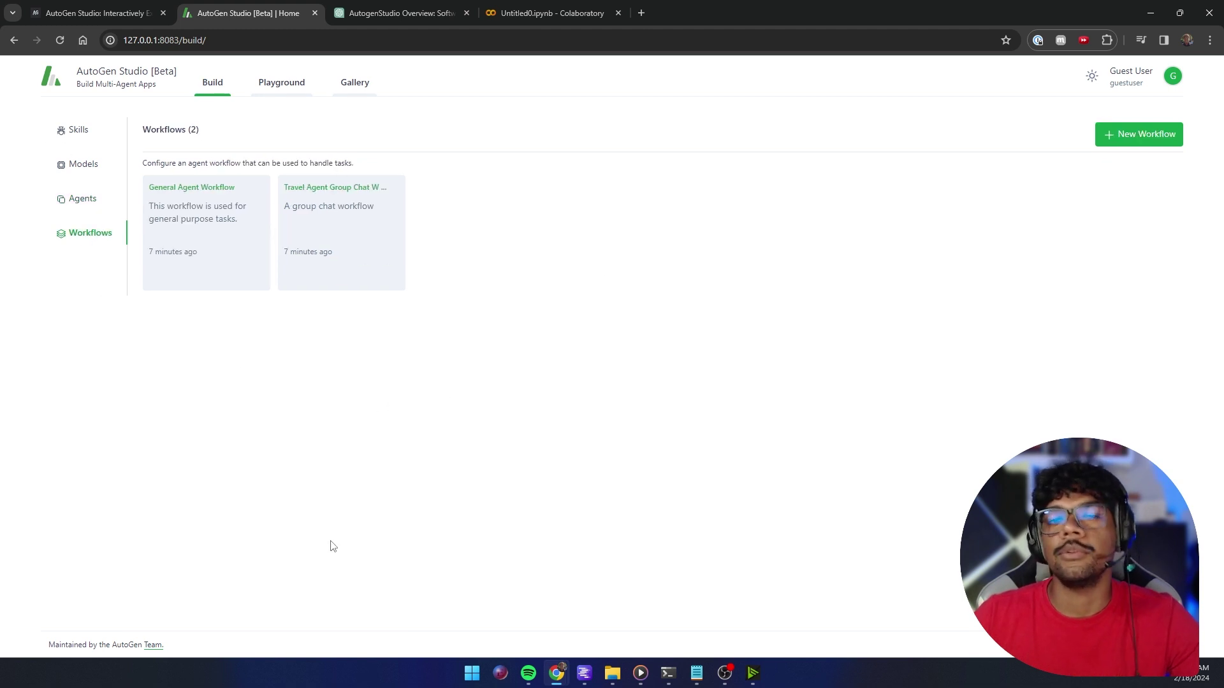
pyautogui.moveTo(1139, 135)
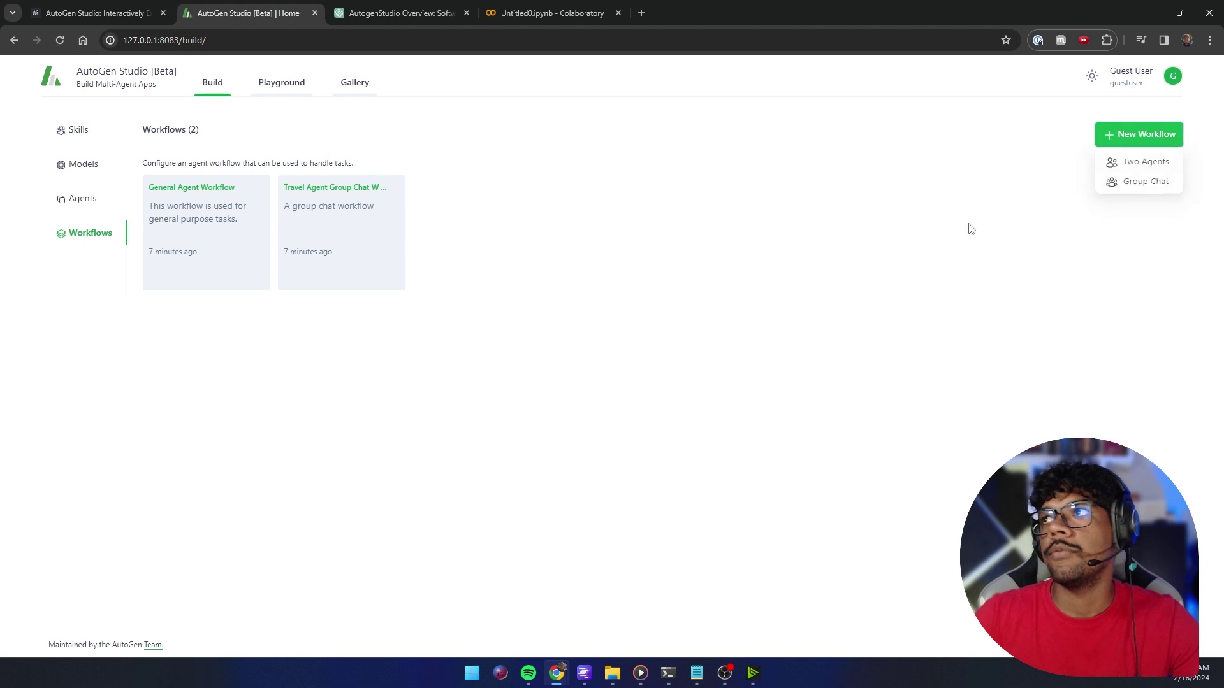
pyautogui.click(1146, 183)
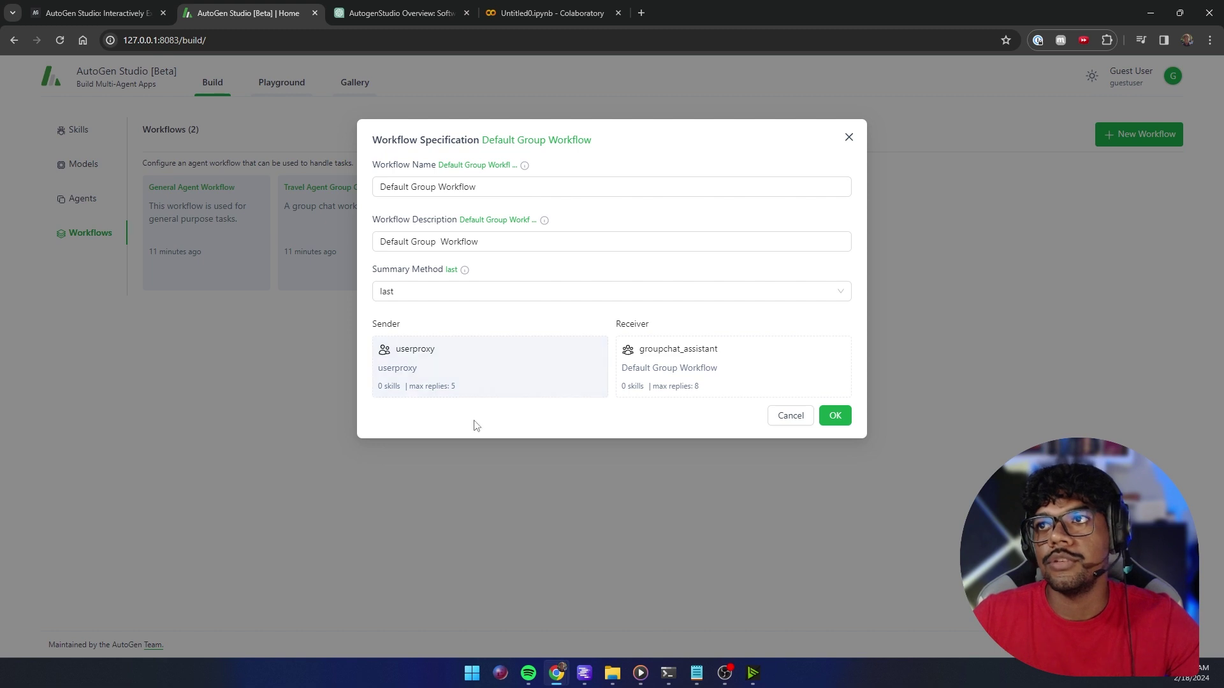
pyautogui.click(542, 190)
pyautogui.moveTo(543, 189); pyautogui.dragTo(258, 191)
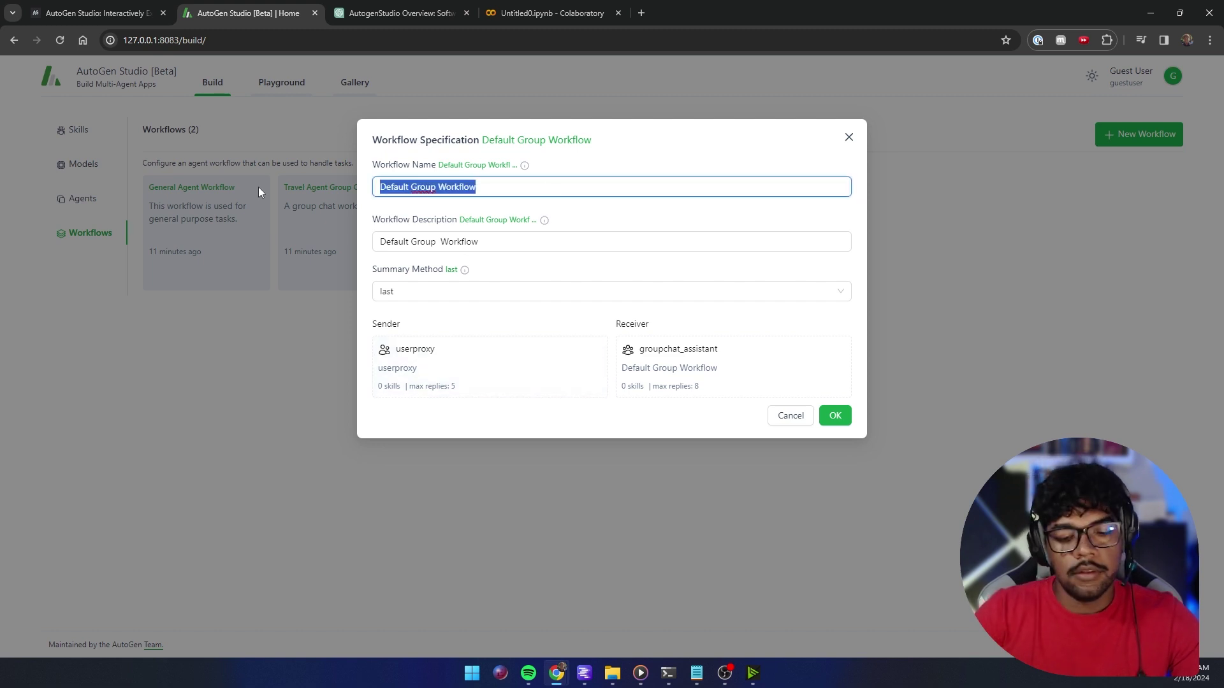
pyautogui.write('Blog')
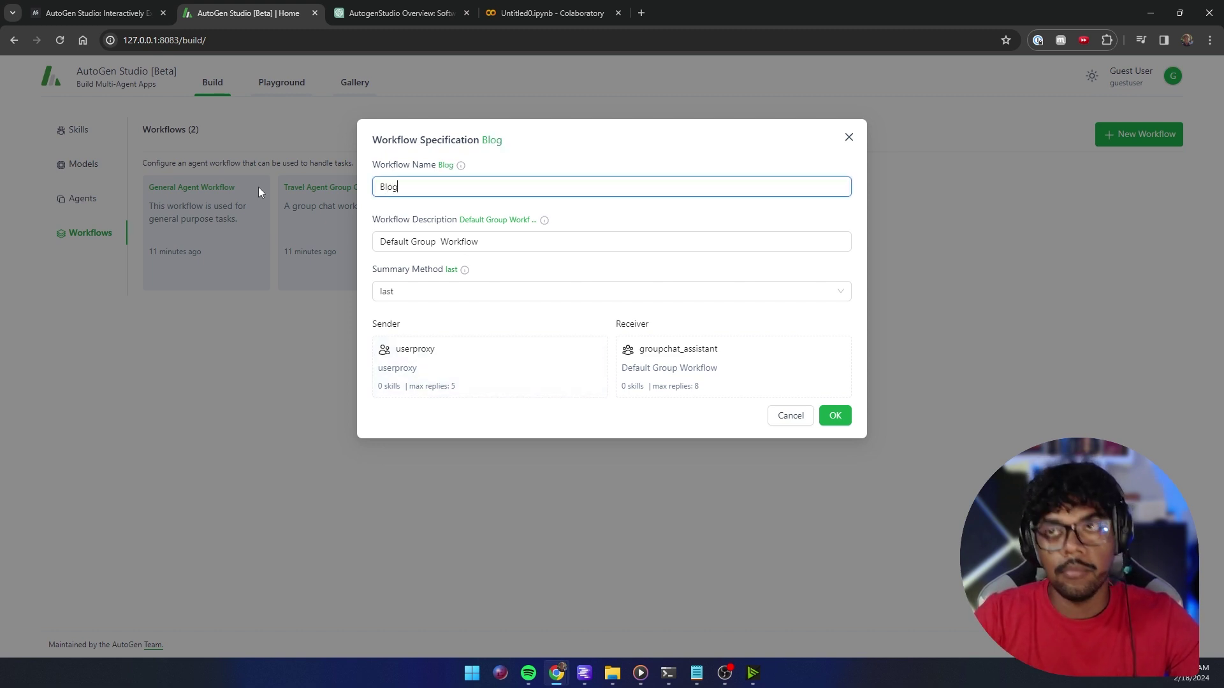
pyautogui.write(' Post C')
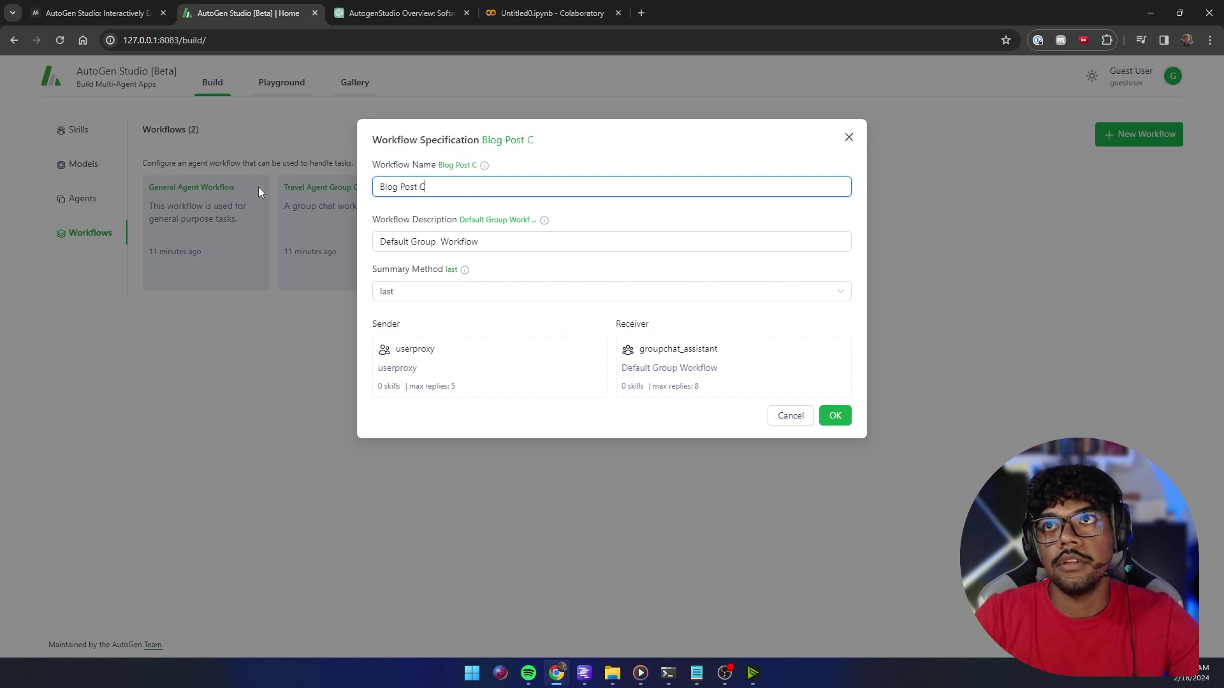
pyautogui.write('reator')
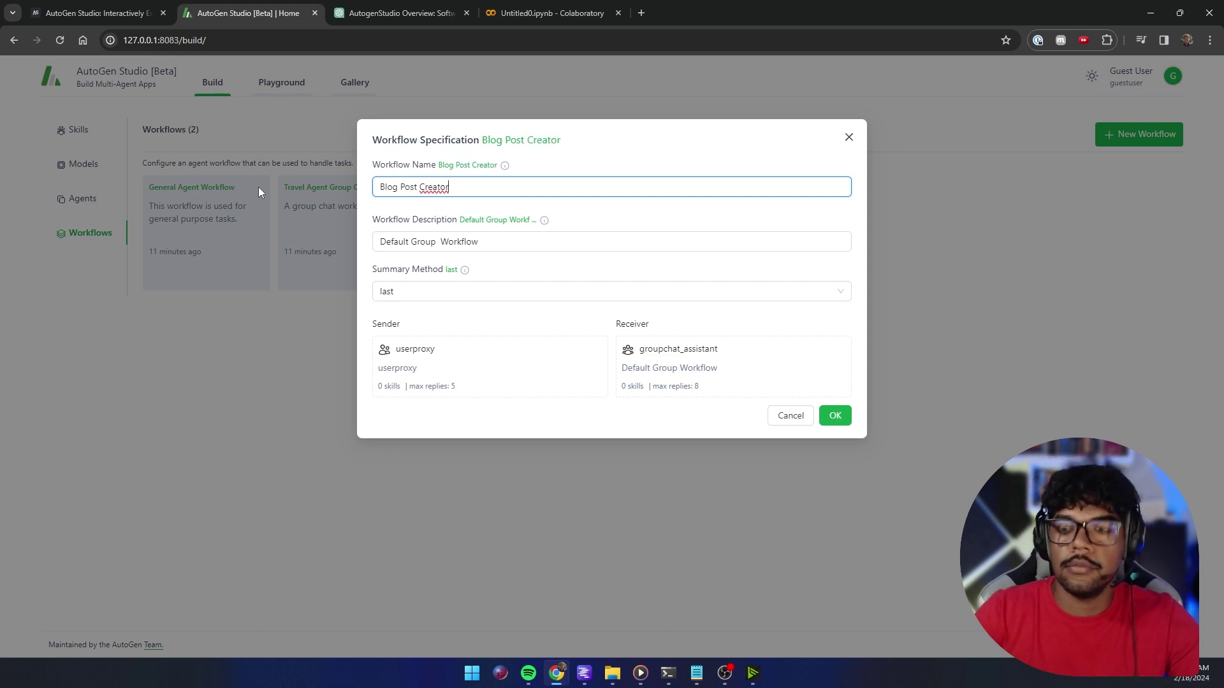
pyautogui.write(' Workflow')
# Set the workflow description to "Criar um artigo de um blog a partir da transcrição de um vídeo do youtube".
pyautogui.press('Tab')
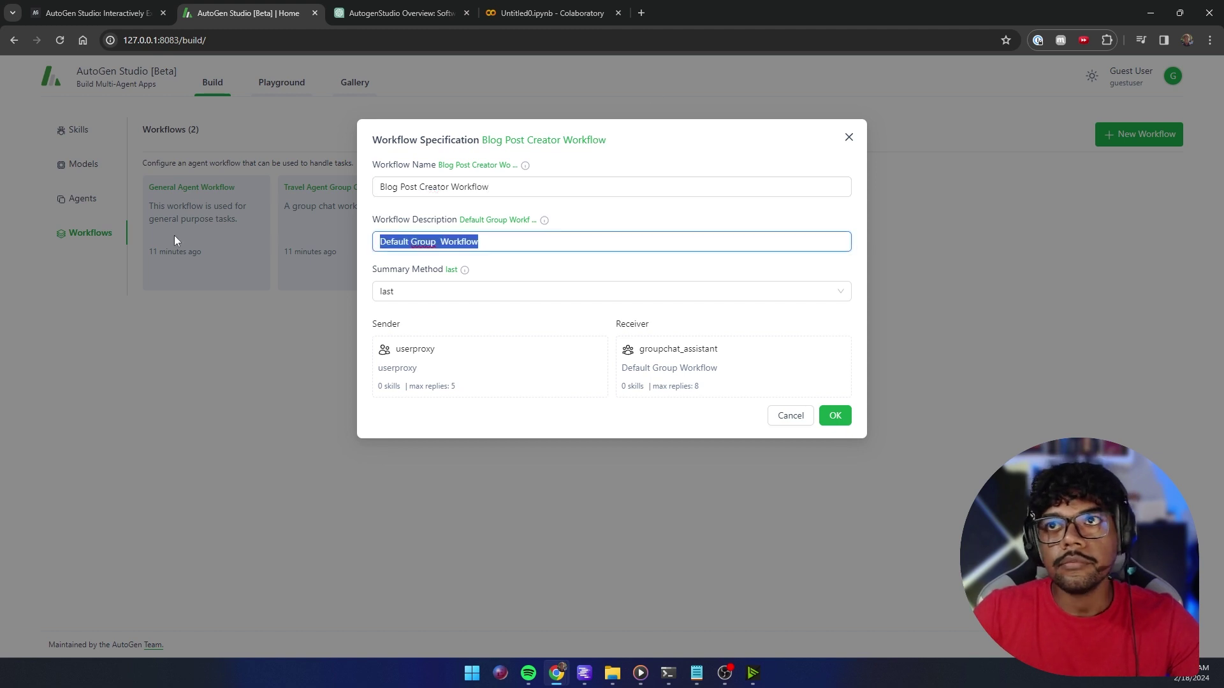
pyautogui.hotkey('alt', 'Tab')
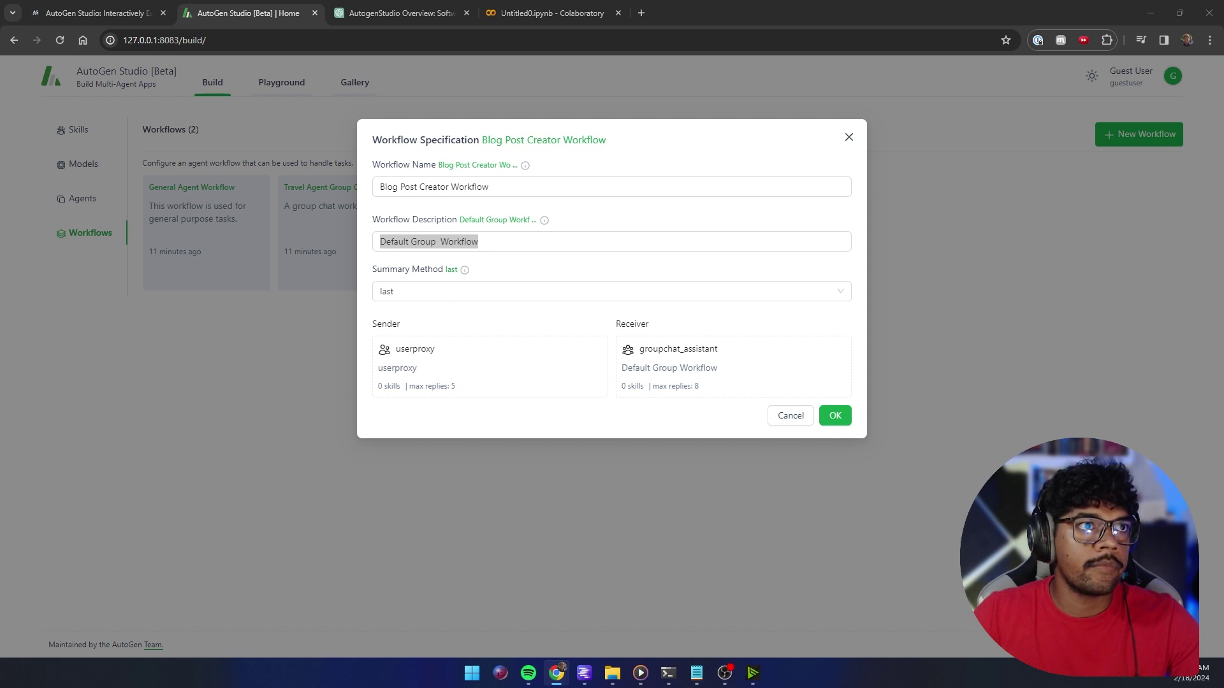
pyautogui.hotkey('alt', 'Tab')
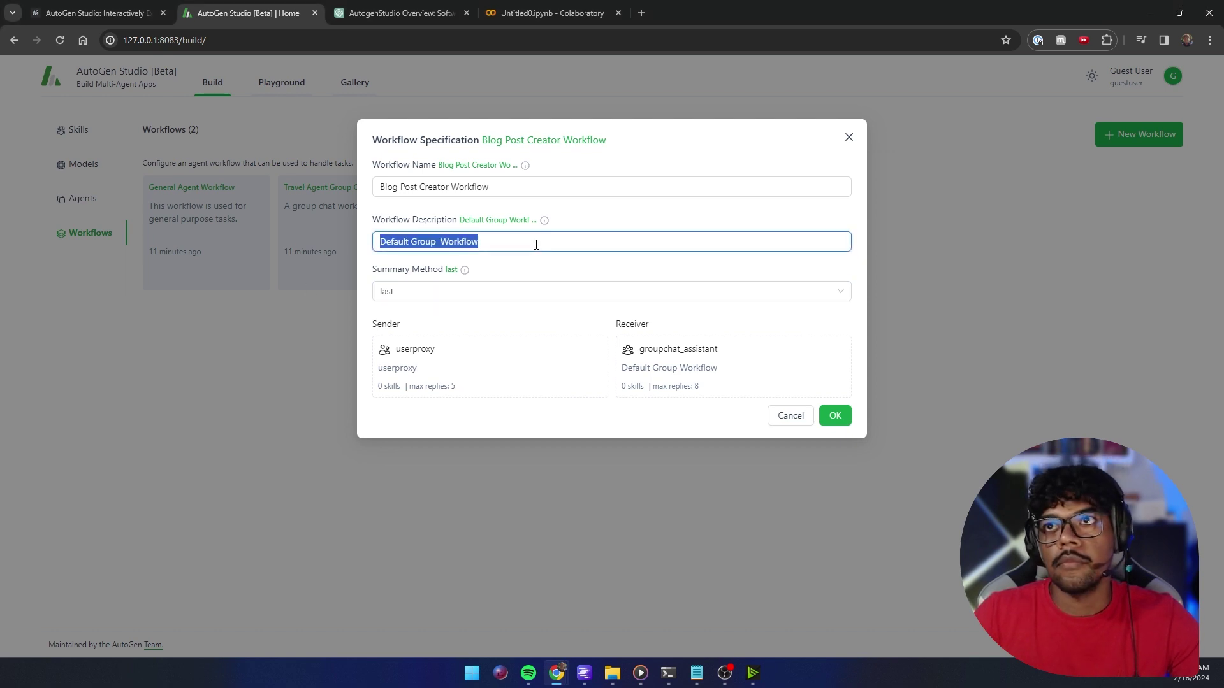
pyautogui.write('Crie um artigo de um blog a partir da transcrição de um vídeo do youtube')
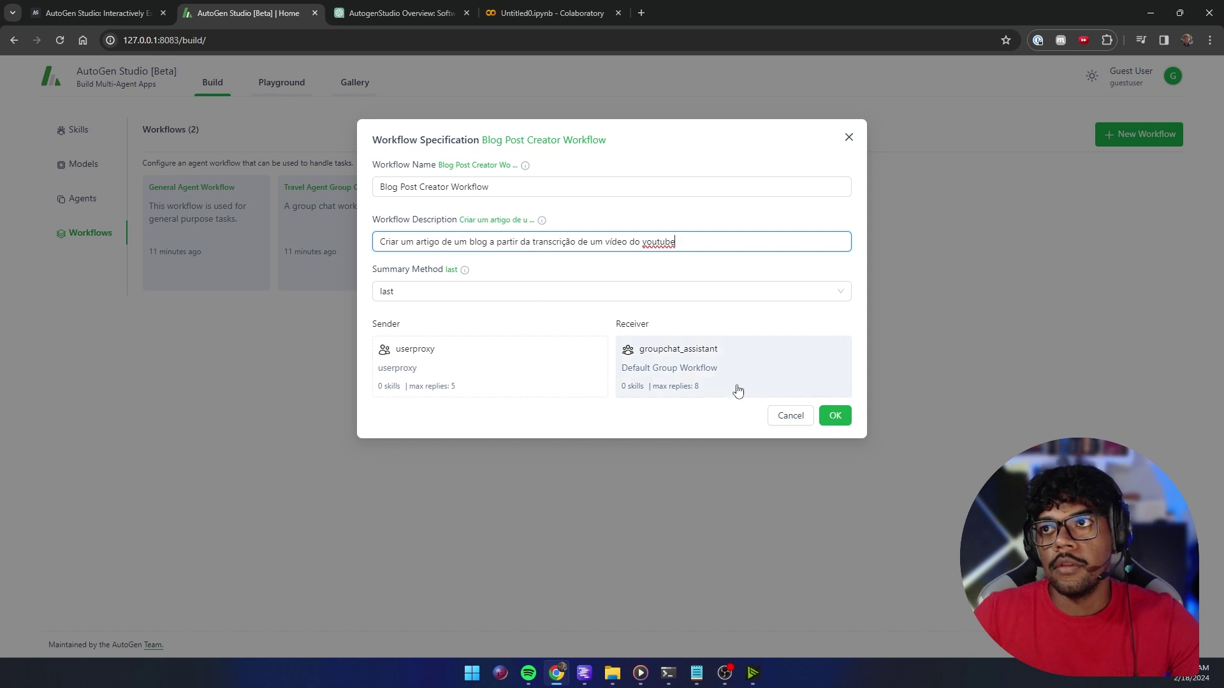
# In the workflow's receiver, replace primary_assistant with blog_post_writer, video_transcript and userproxy as the group chat agents.
pyautogui.click(737, 387)
pyautogui.click(456, 201)
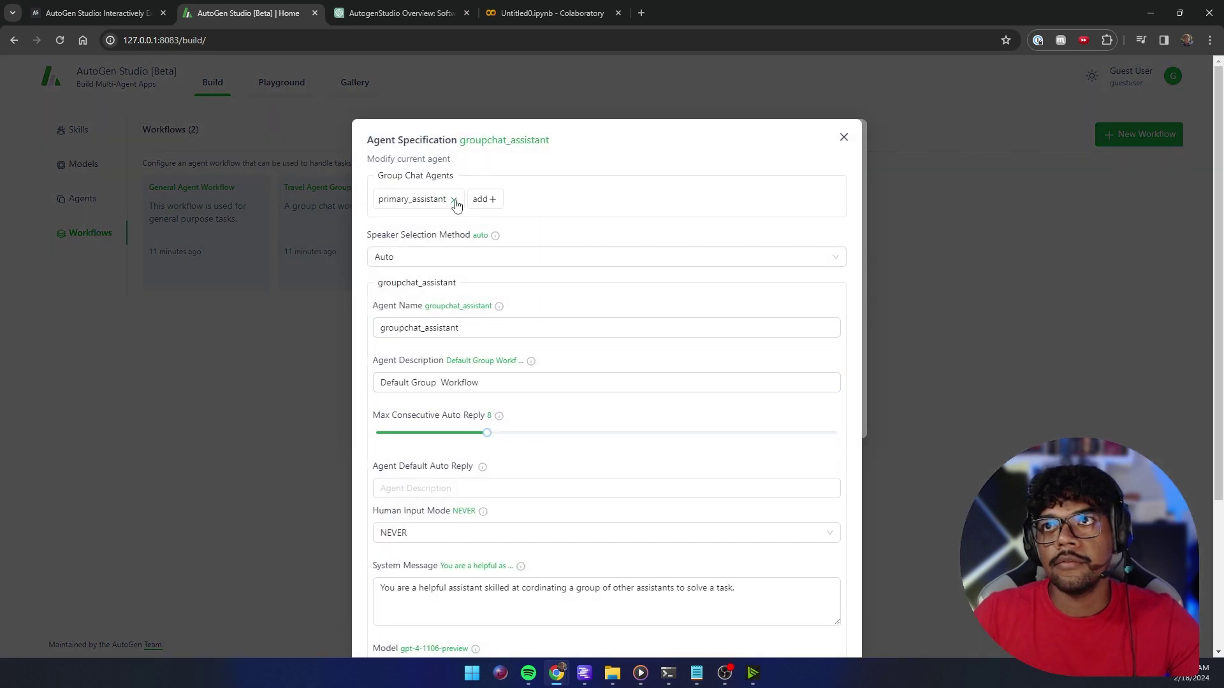
pyautogui.click(454, 203)
pyautogui.click(392, 199)
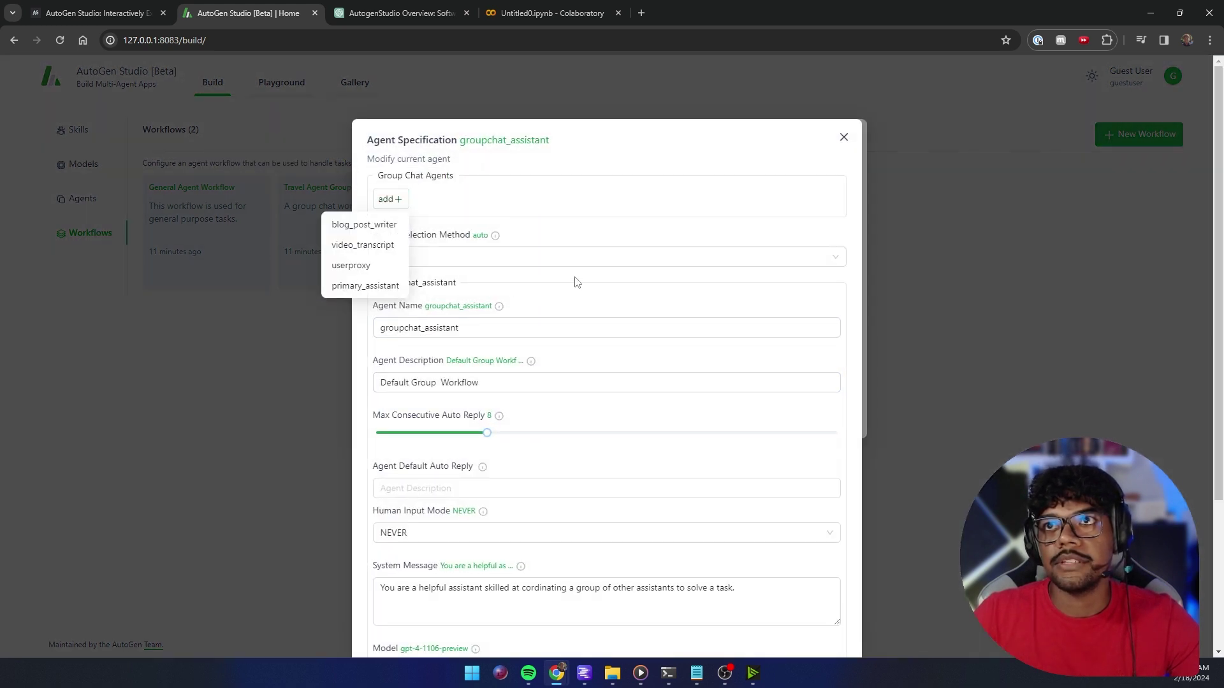
pyautogui.click(372, 226)
pyautogui.click(482, 199)
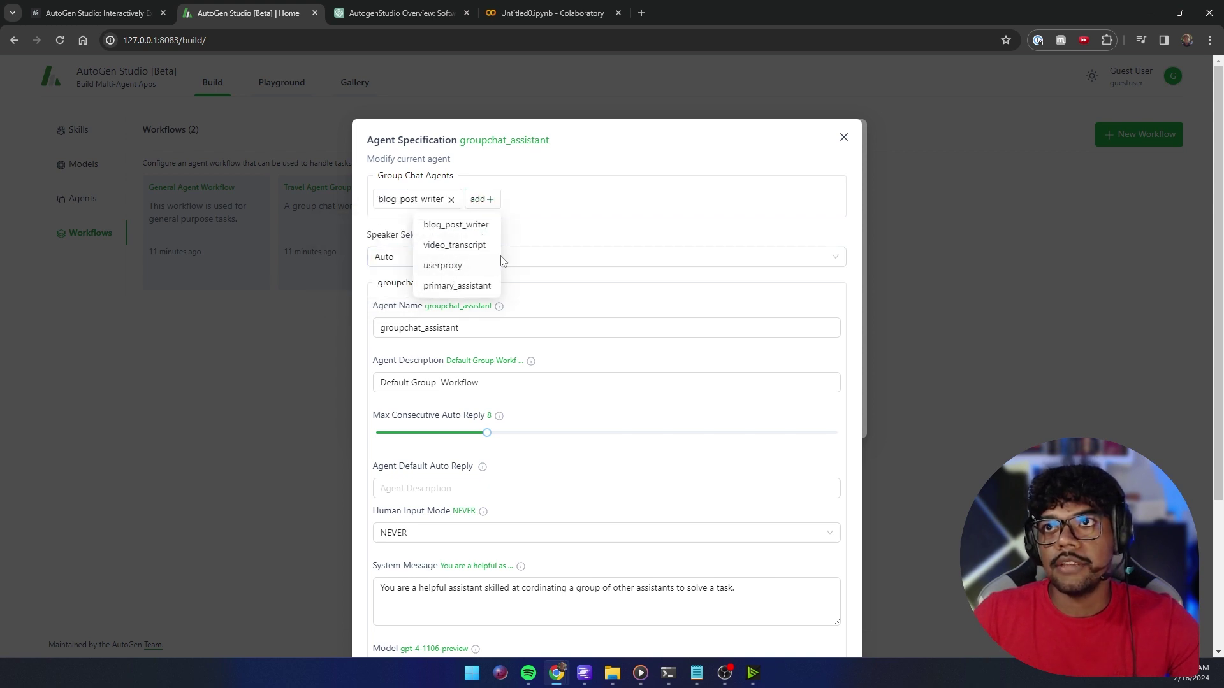
pyautogui.click(477, 246)
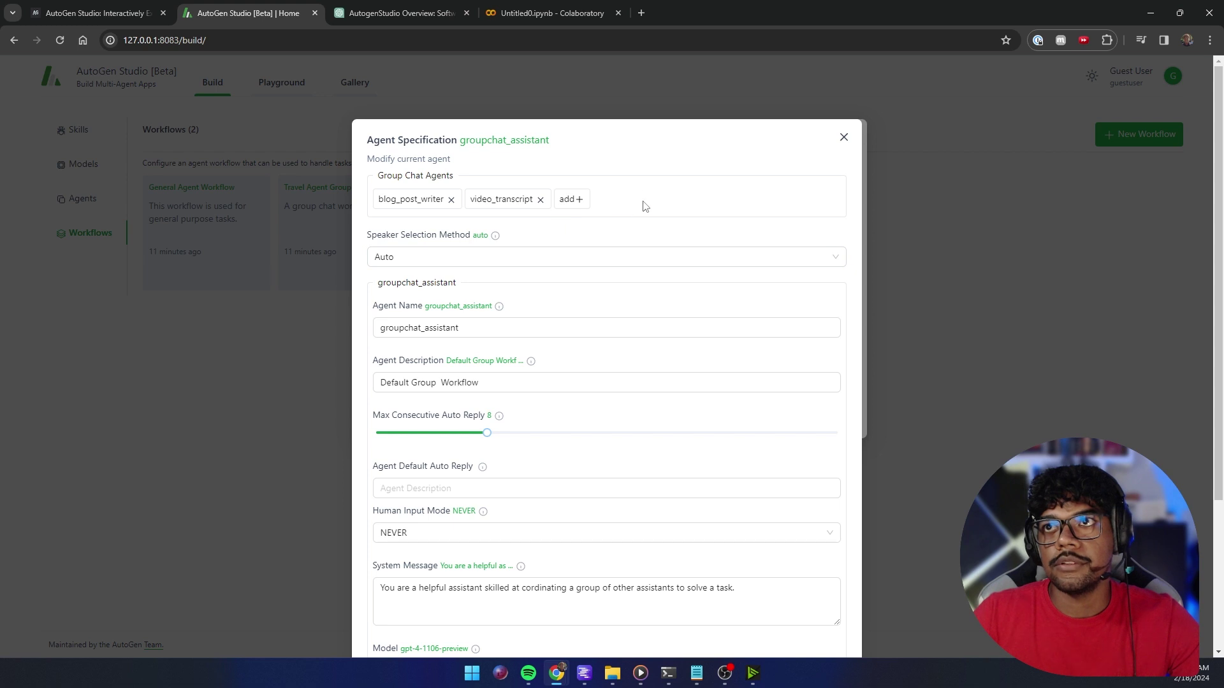
pyautogui.click(584, 202)
pyautogui.click(539, 266)
# Replace groupchat_assistant's system message with the prepared Portuguese text on coordinating the agents to write a blog article from a YouTube video, and confirm the receiver.
pyautogui.scroll(-2, 666, 296)
pyautogui.scroll(2, 667, 295)
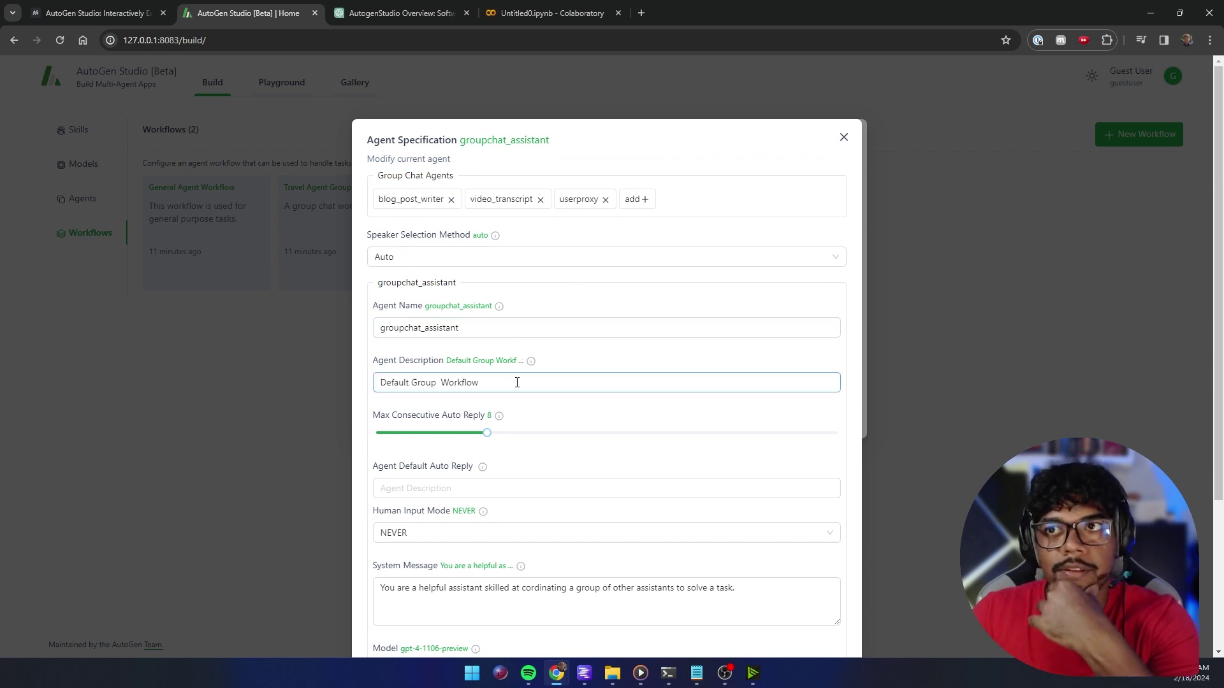
pyautogui.scroll(-2, 516, 382)
pyautogui.click(546, 475)
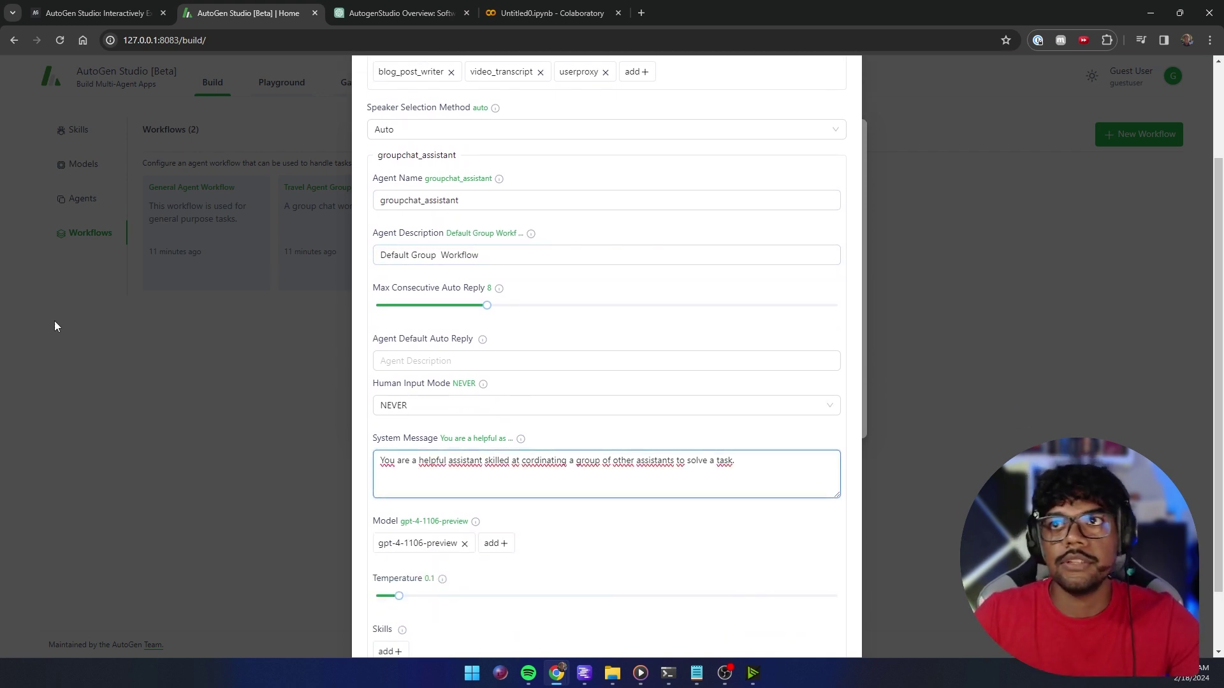
pyautogui.hotkey('alt', 'Tab')
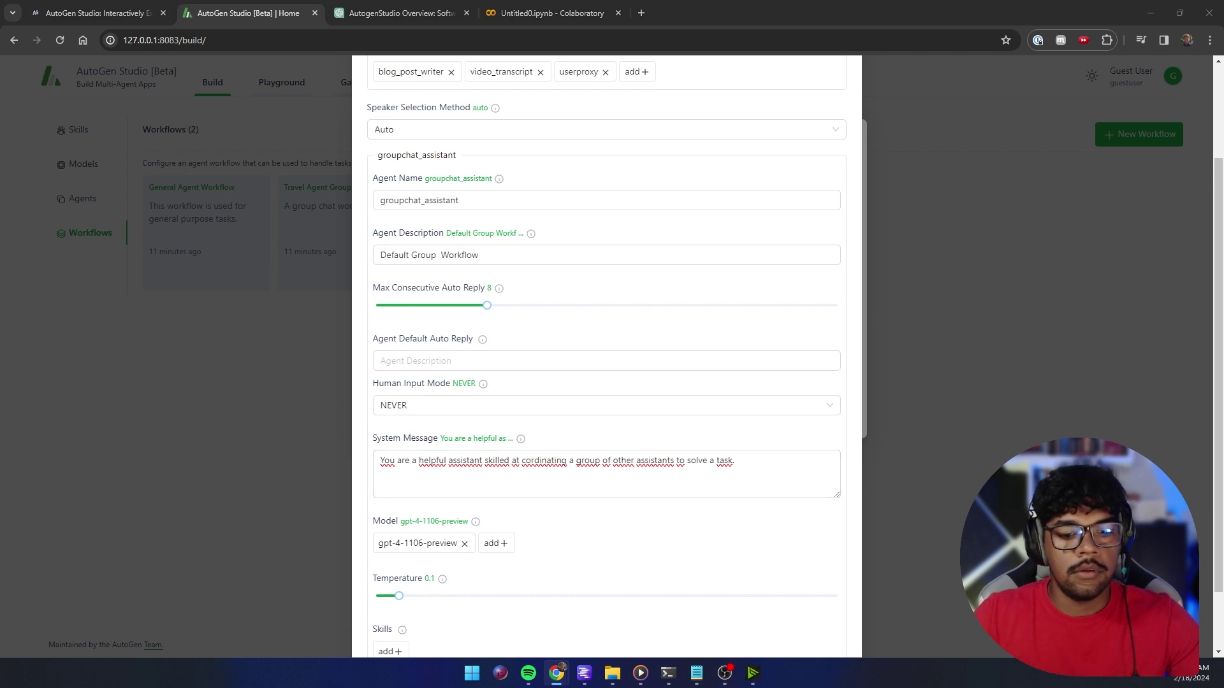
pyautogui.click(573, 470)
pyautogui.hotkey('ctrl', 'a')
pyautogui.hotkey('ctrl', 'v')
pyautogui.scroll(1, 511, 476)
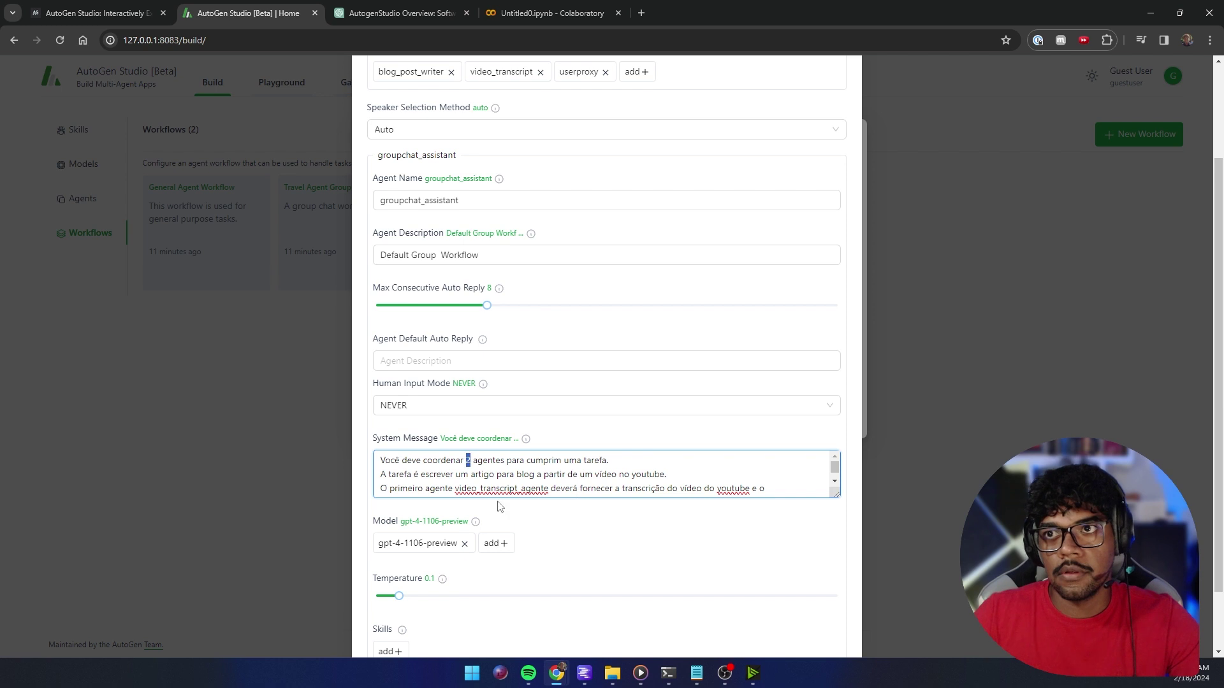
pyautogui.scroll(-1, 755, 484)
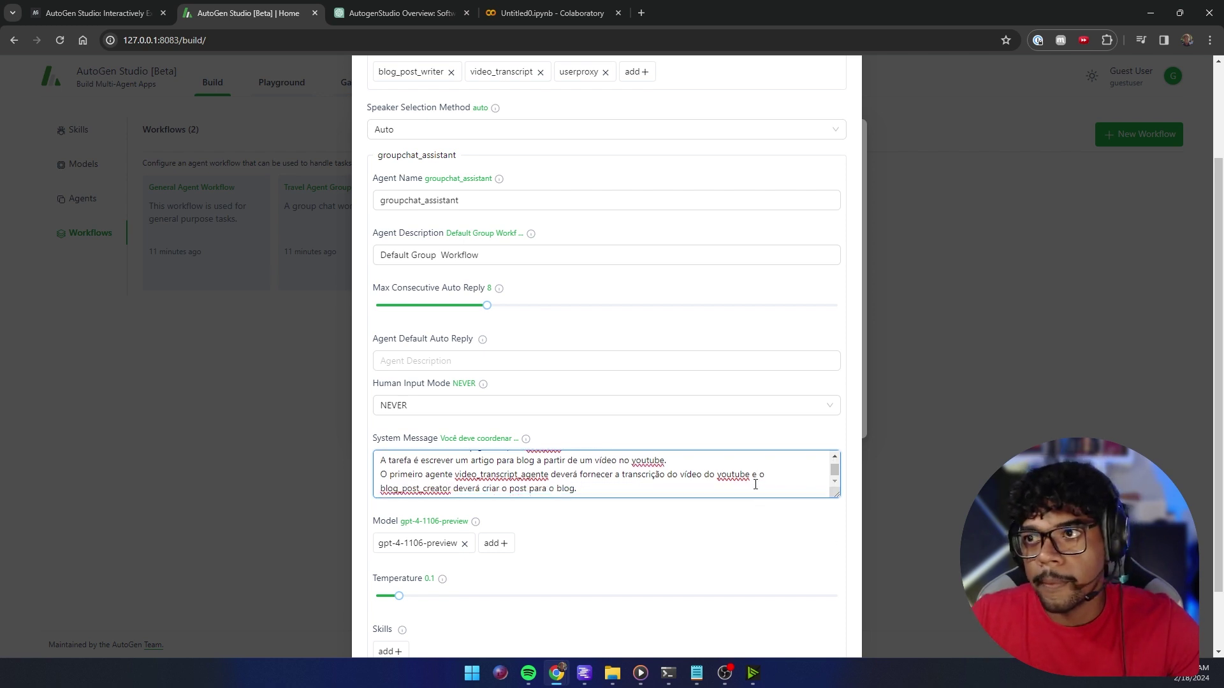
pyautogui.scroll(-1, 638, 548)
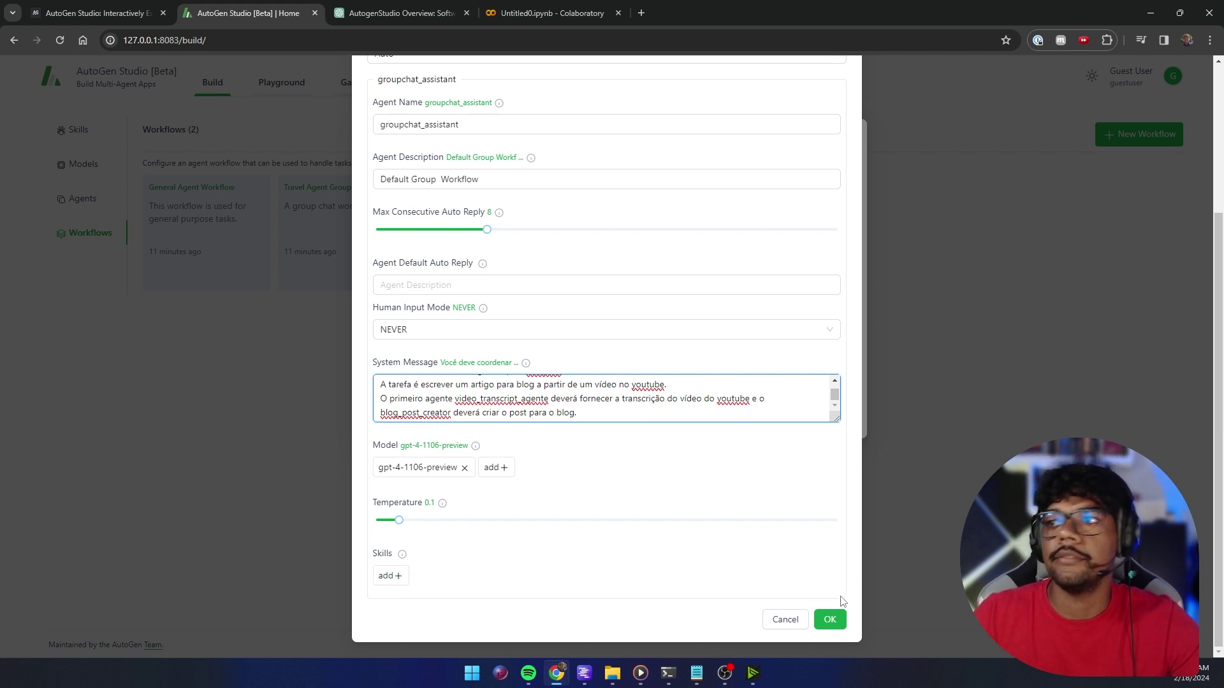
pyautogui.click(837, 620)
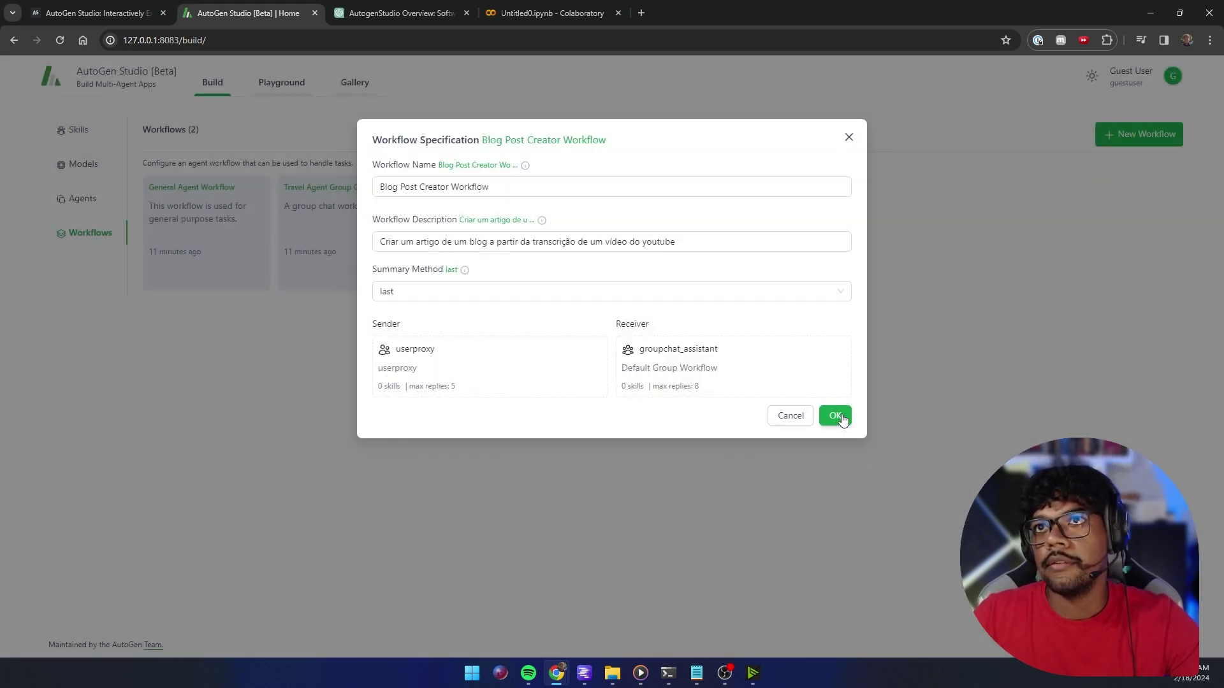
# Recheck the receiver's group chat agents and settings, and save the Blog Post Creator Workflow.
pyautogui.click(683, 371)
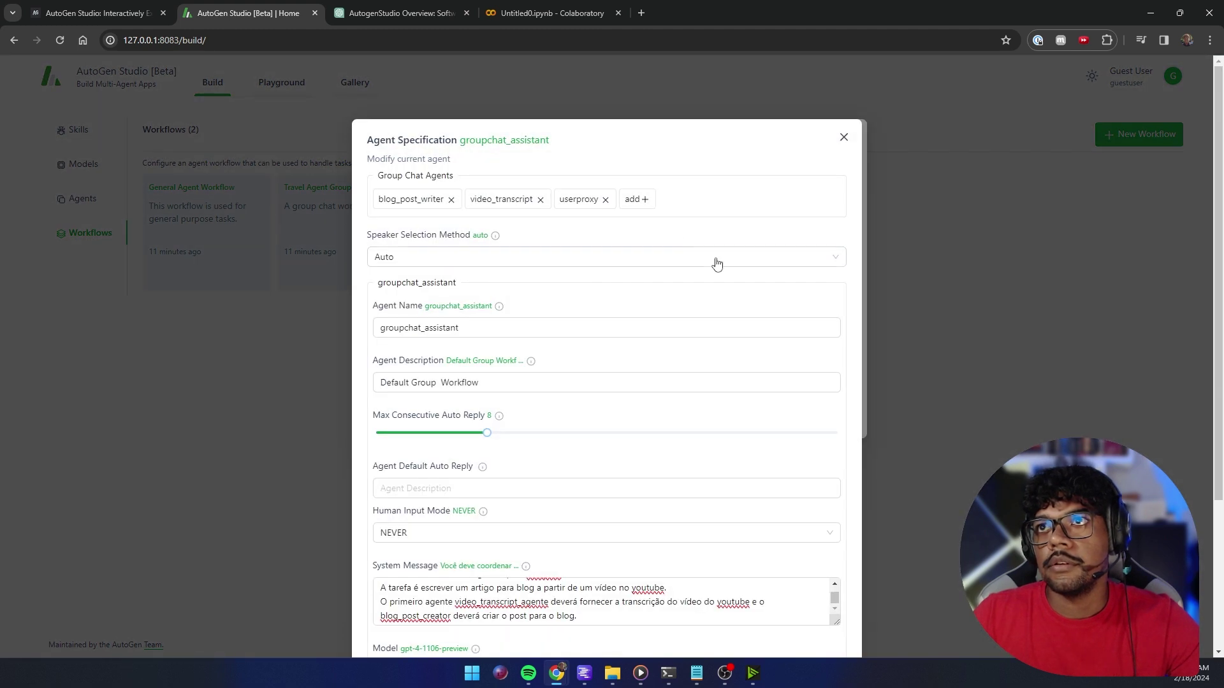
pyautogui.scroll(-3, 723, 434)
pyautogui.click(835, 622)
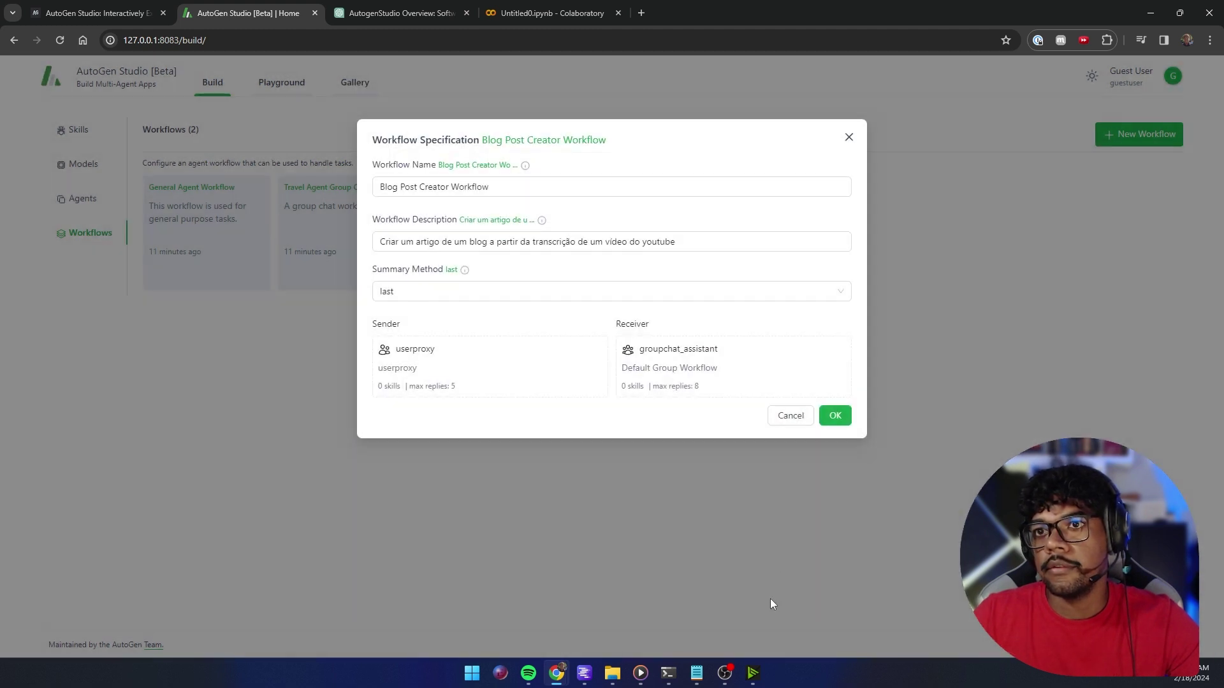
pyautogui.click(835, 420)
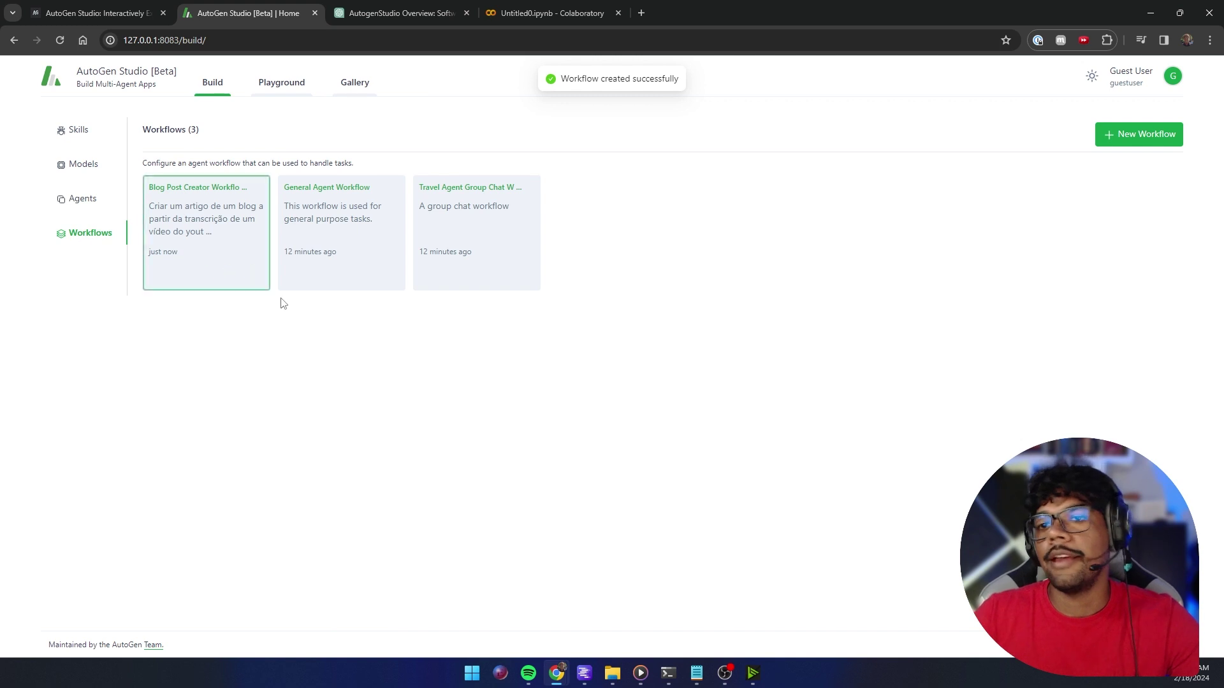
# Create a new playground session that uses the Blog Post Creator Workflow.
pyautogui.click(281, 82)
pyautogui.click(179, 189)
pyautogui.click(577, 186)
pyautogui.click(567, 213)
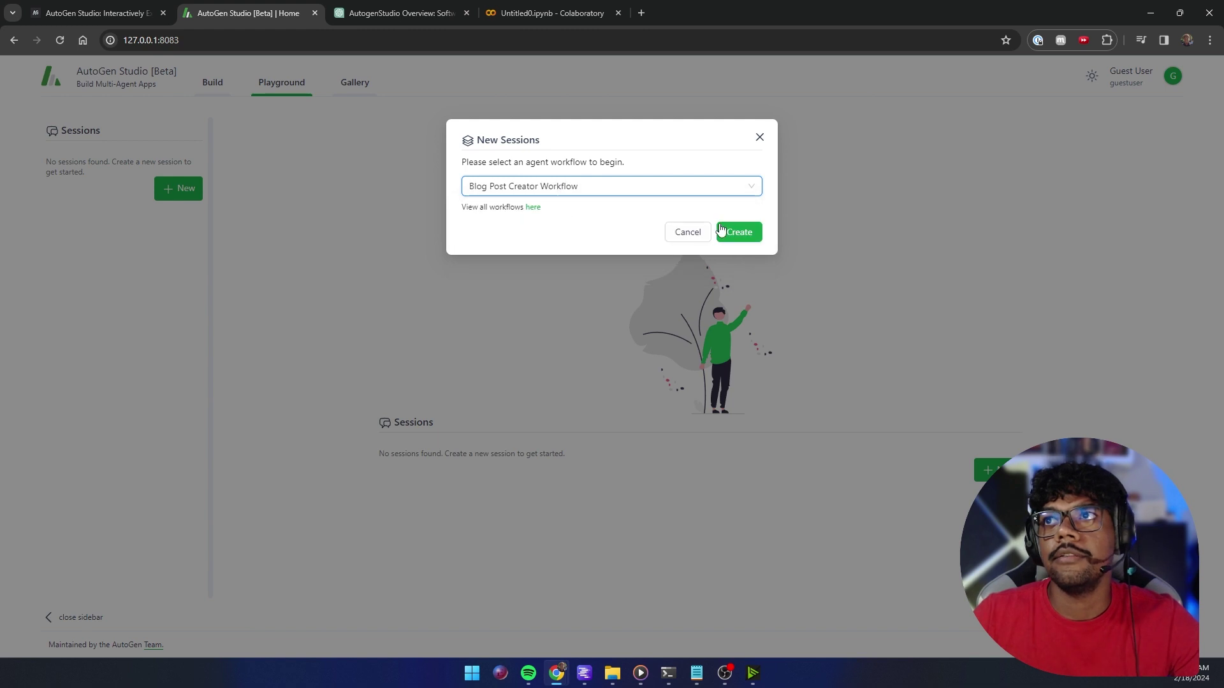
pyautogui.click(736, 233)
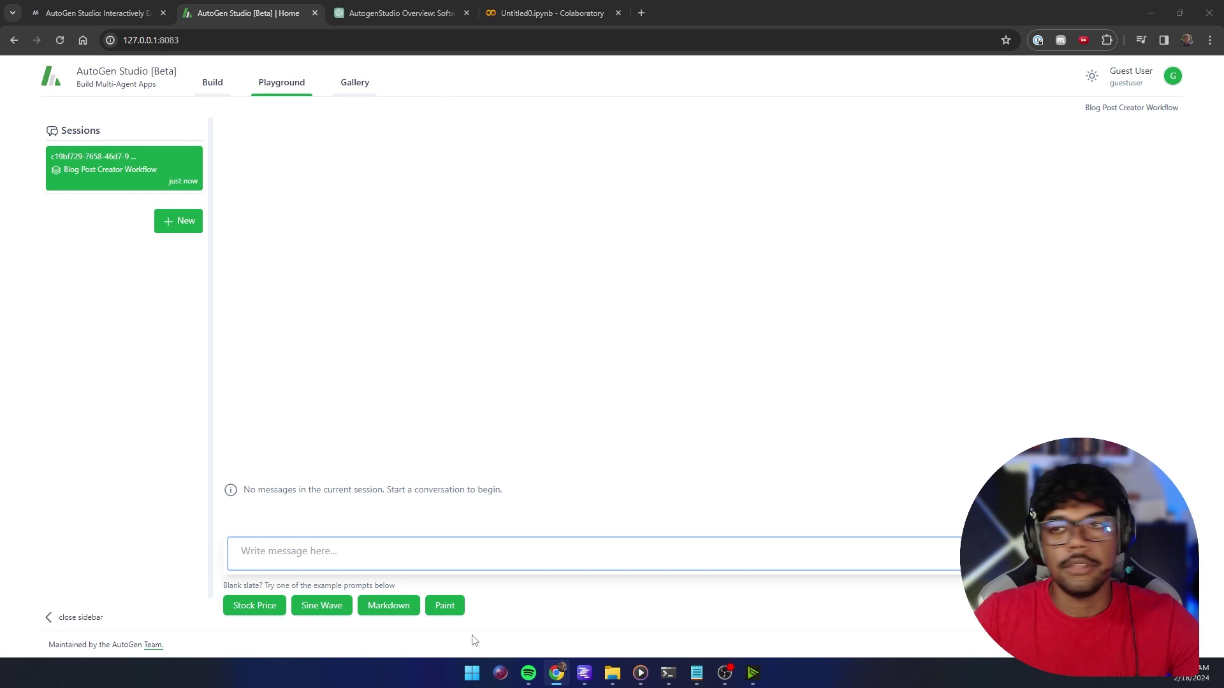
pyautogui.click(495, 561)
pyautogui.write('Transcreva o vídeo: https://www.youtube.com/watch?v=JoJdJKnSdNE e crie um post de blog a partir da transcrição')
pyautogui.moveTo(258, 551); pyautogui.dragTo(398, 552)
pyautogui.click(428, 556)
pyautogui.moveTo(552, 551); pyautogui.dragTo(331, 550)
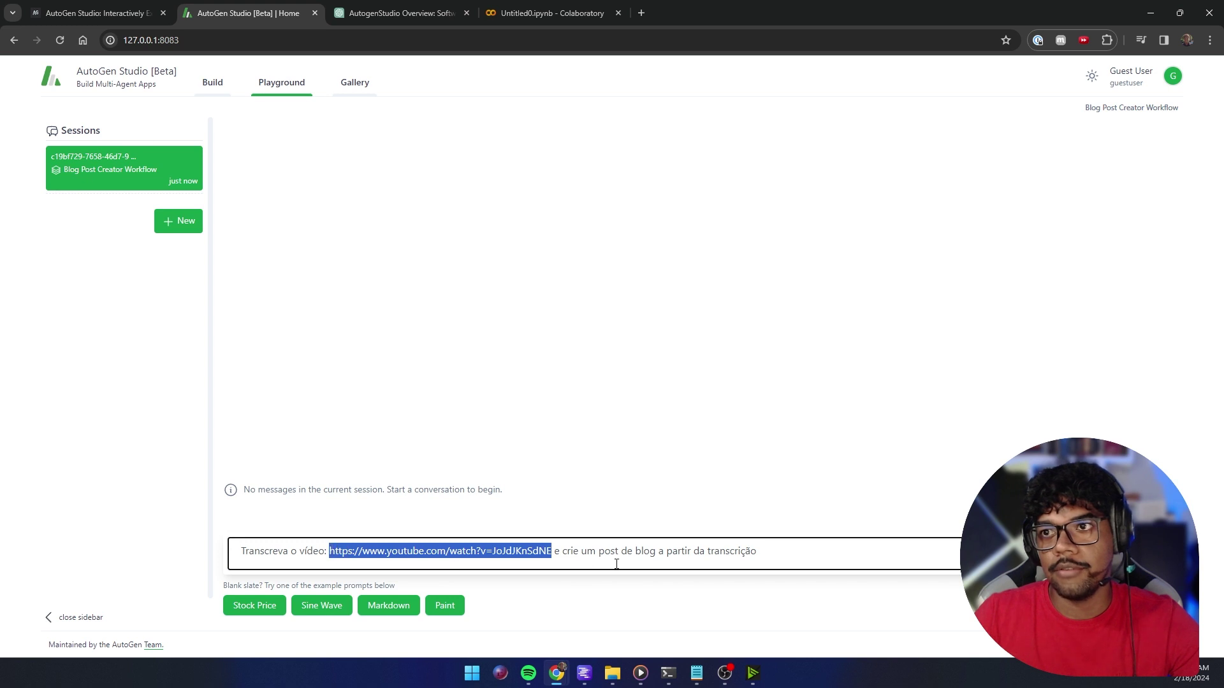
pyautogui.moveTo(562, 554); pyautogui.dragTo(837, 552)
pyautogui.click(793, 561)
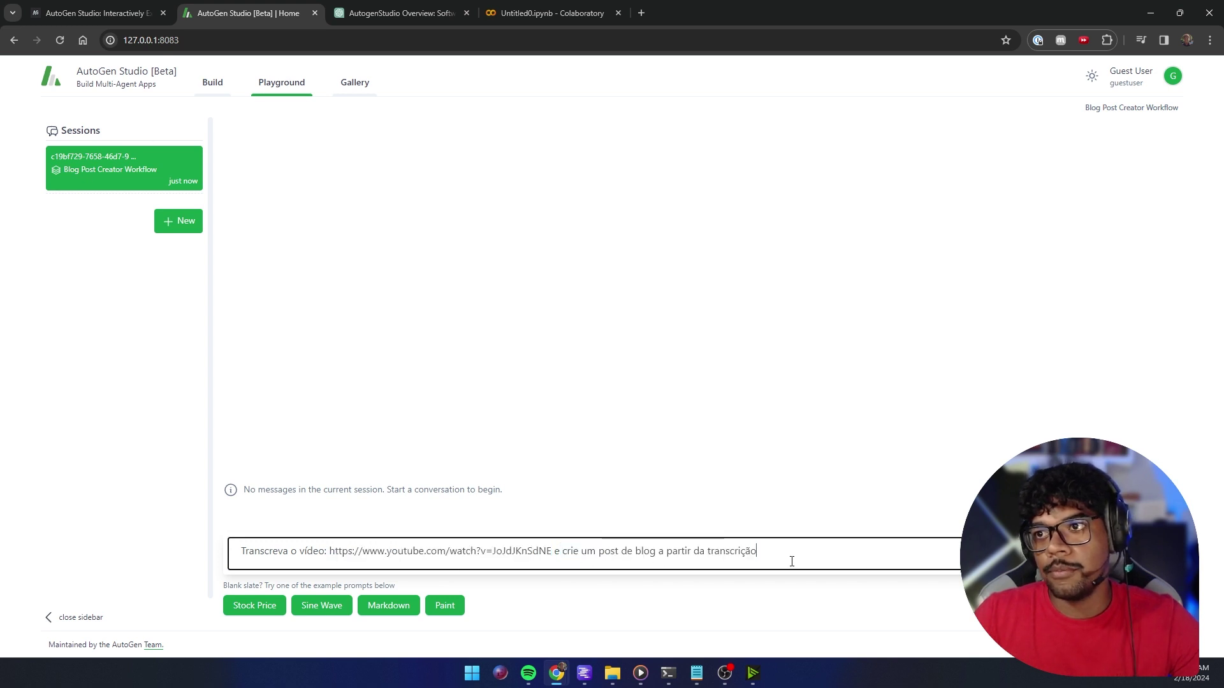
pyautogui.press('Return')
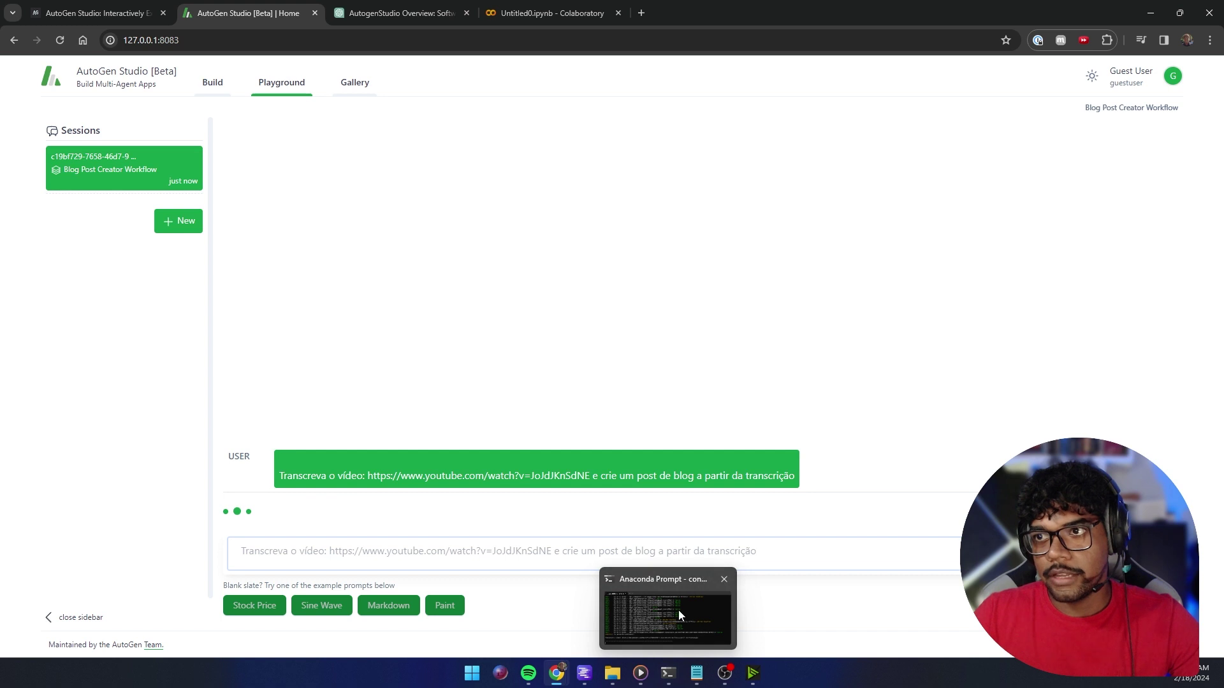
# Switch to the Anaconda Prompt and follow the agents' log from the initial request through to the blog_post_writer article.
pyautogui.click(678, 610)
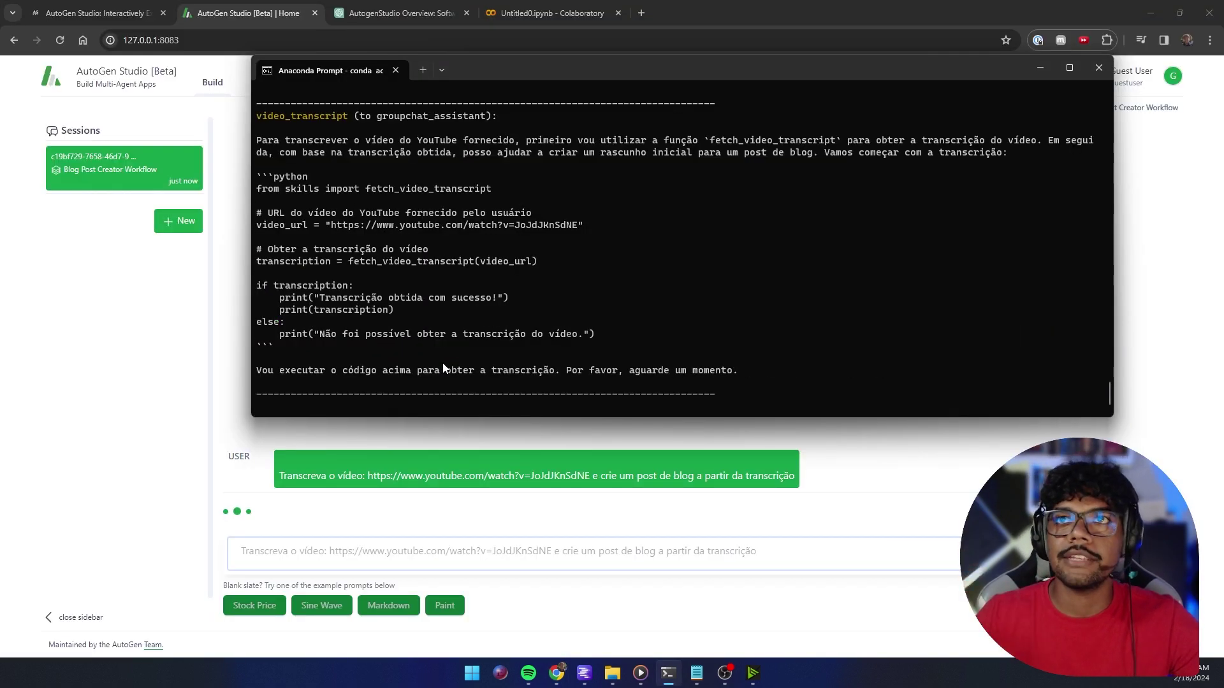
pyautogui.scroll(2, 499, 280)
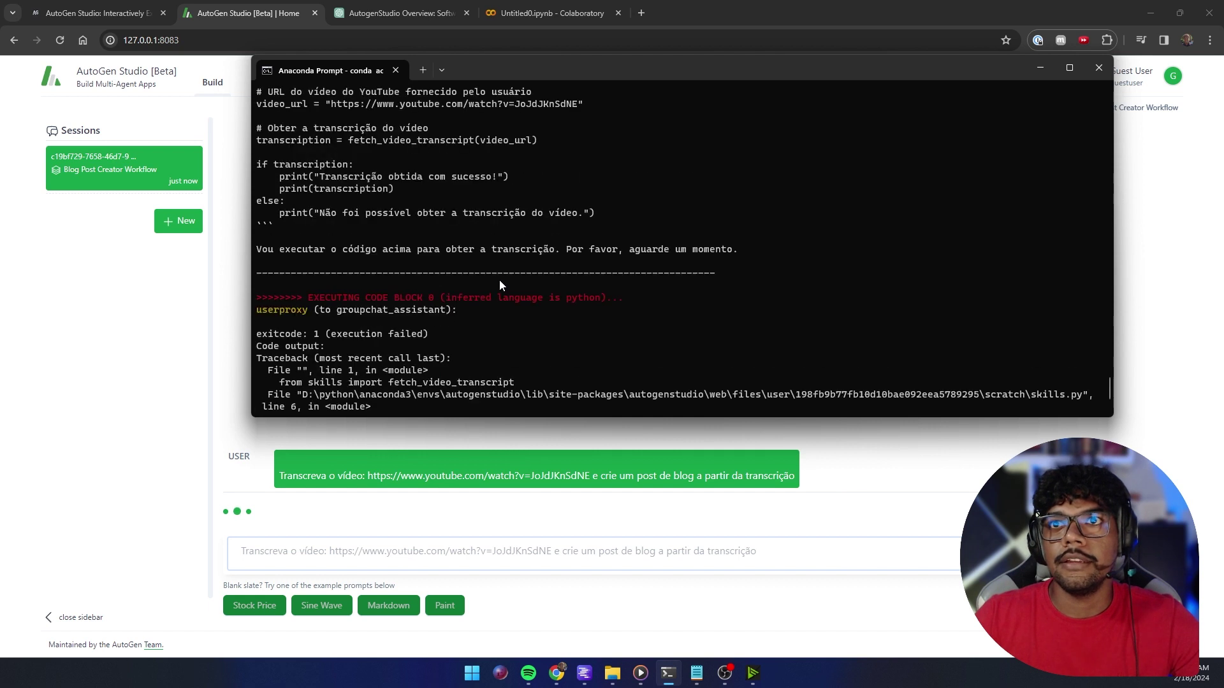
pyautogui.scroll(1, 450, 270)
pyautogui.scroll(5, 450, 271)
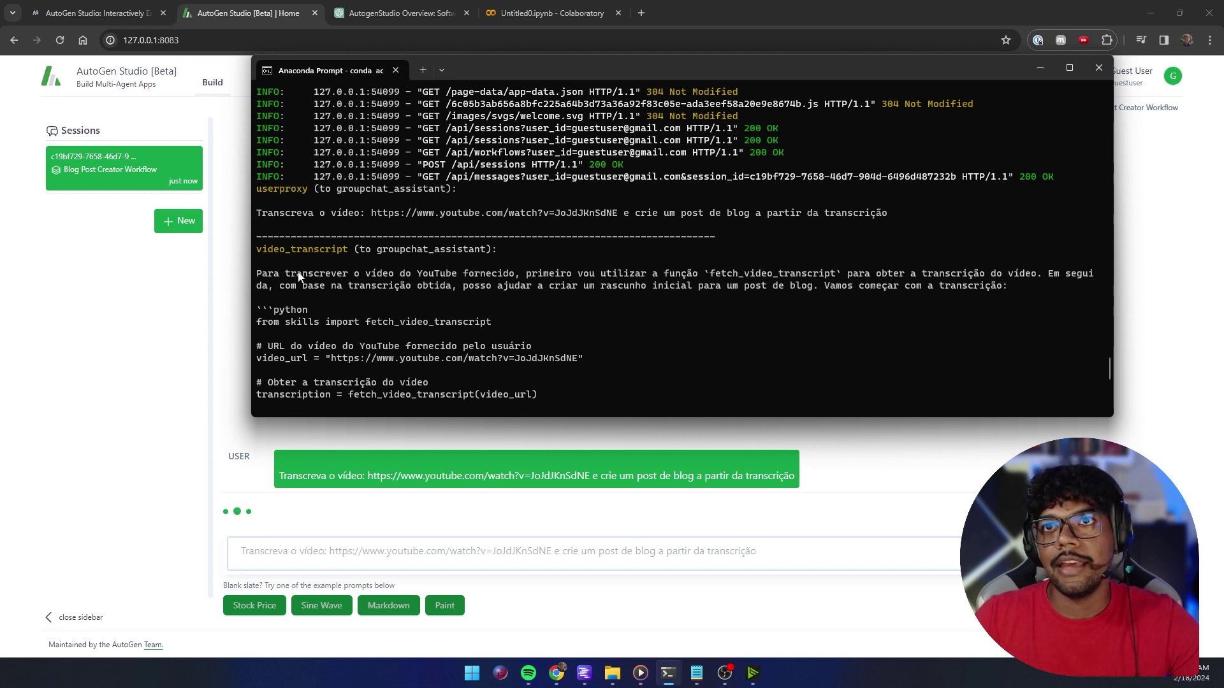
pyautogui.scroll(-2, 300, 276)
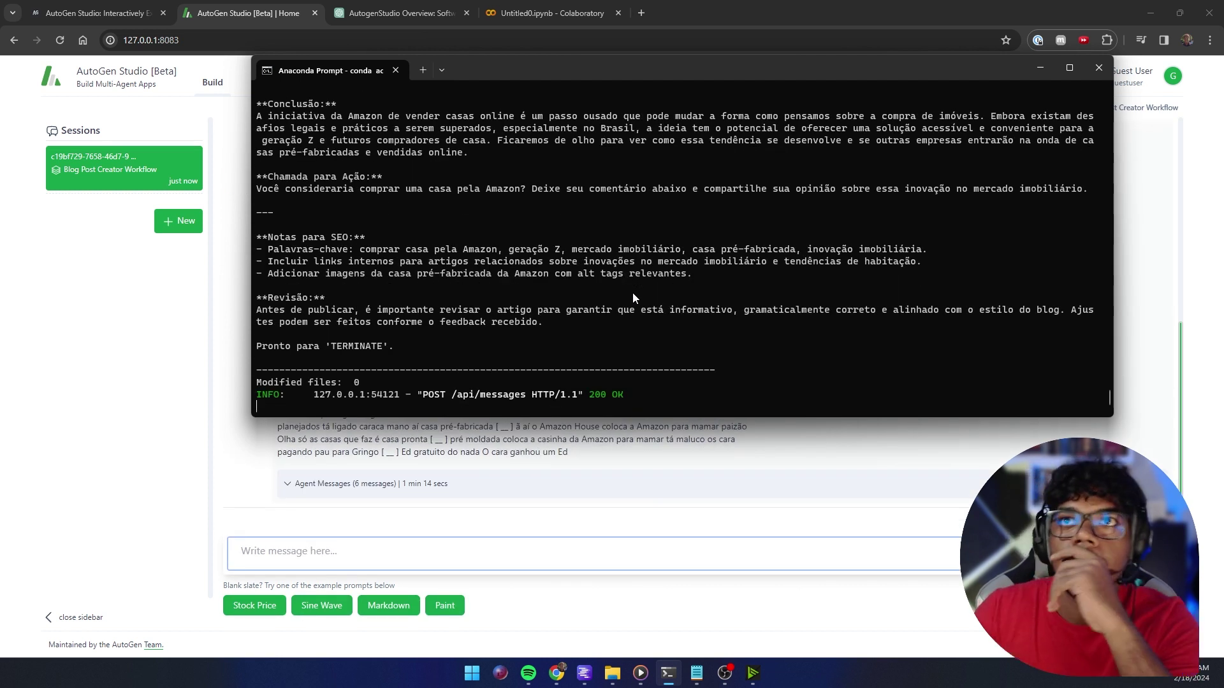
pyautogui.scroll(5, 590, 300)
pyautogui.scroll(2, 590, 305)
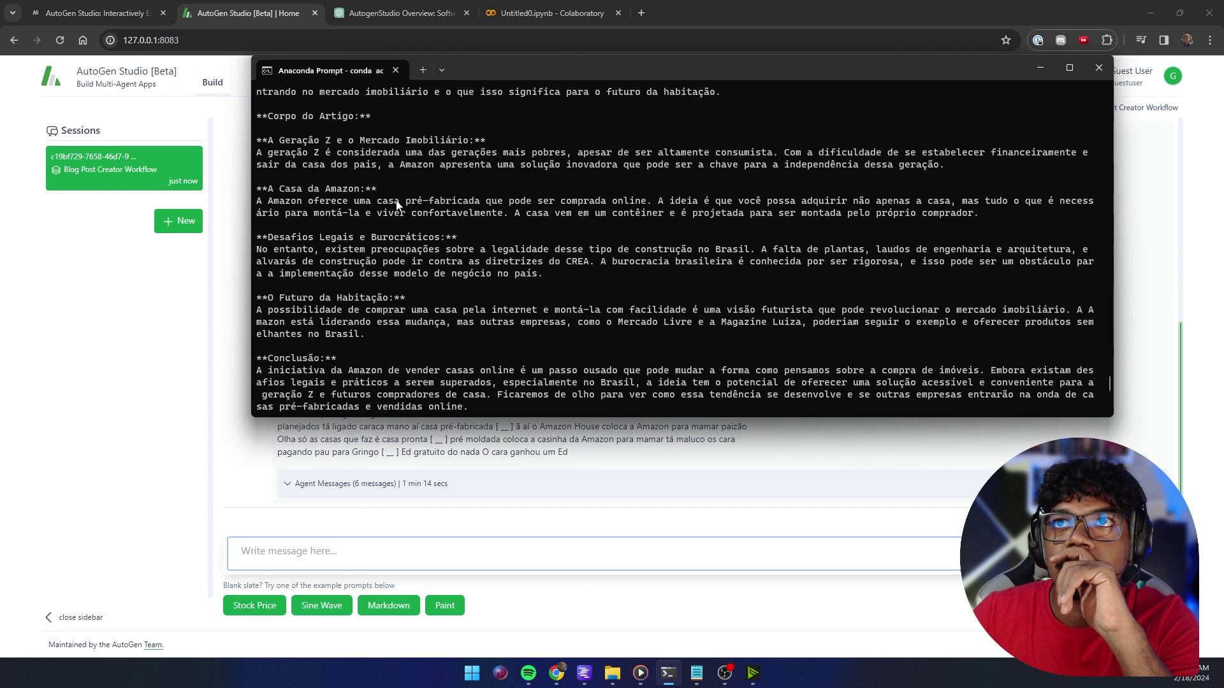
pyautogui.scroll(7, 449, 245)
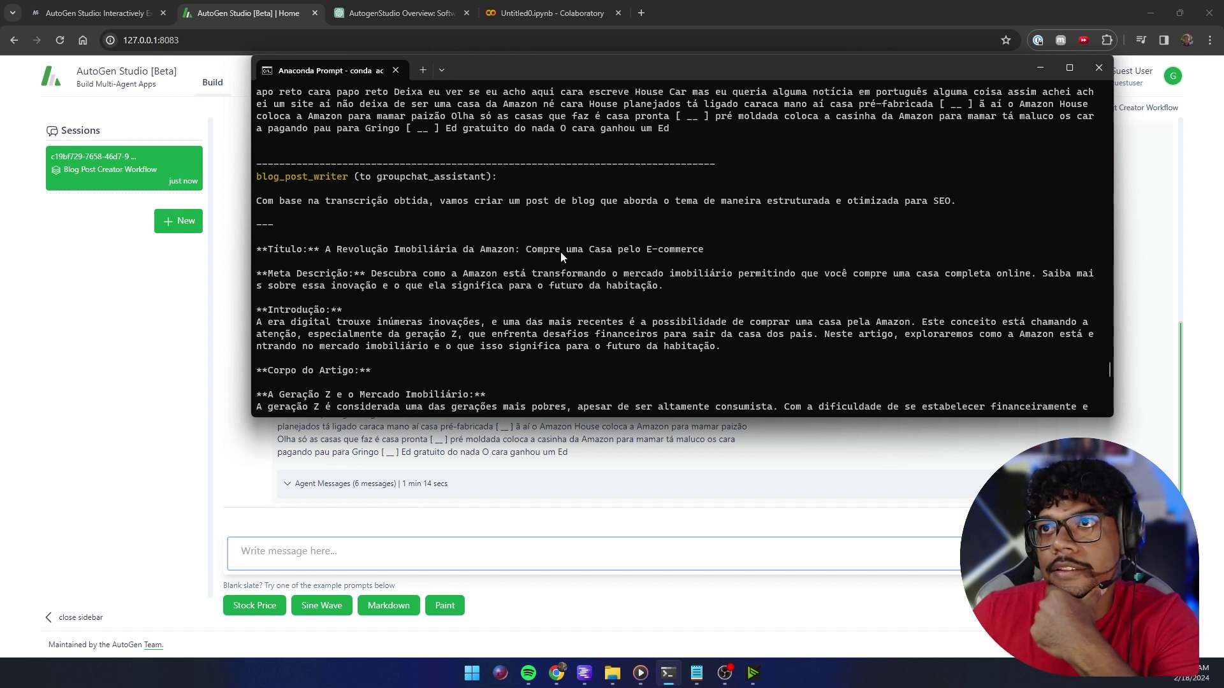
# Return to AutoGen Studio, review the transcript in the agents' reply, and expand the agent messages beneath it.
pyautogui.hotkey('alt', 'Tab')
pyautogui.scroll(10, 748, 415)
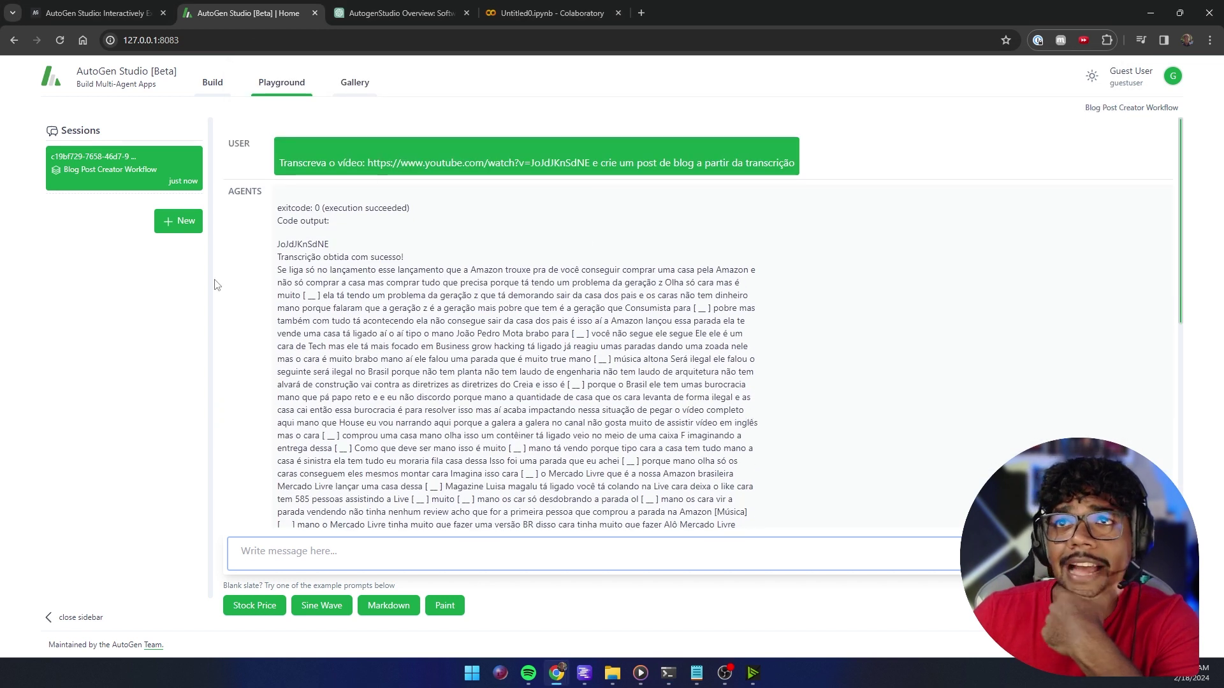
pyautogui.scroll(-5, 409, 269)
pyautogui.scroll(-2, 410, 269)
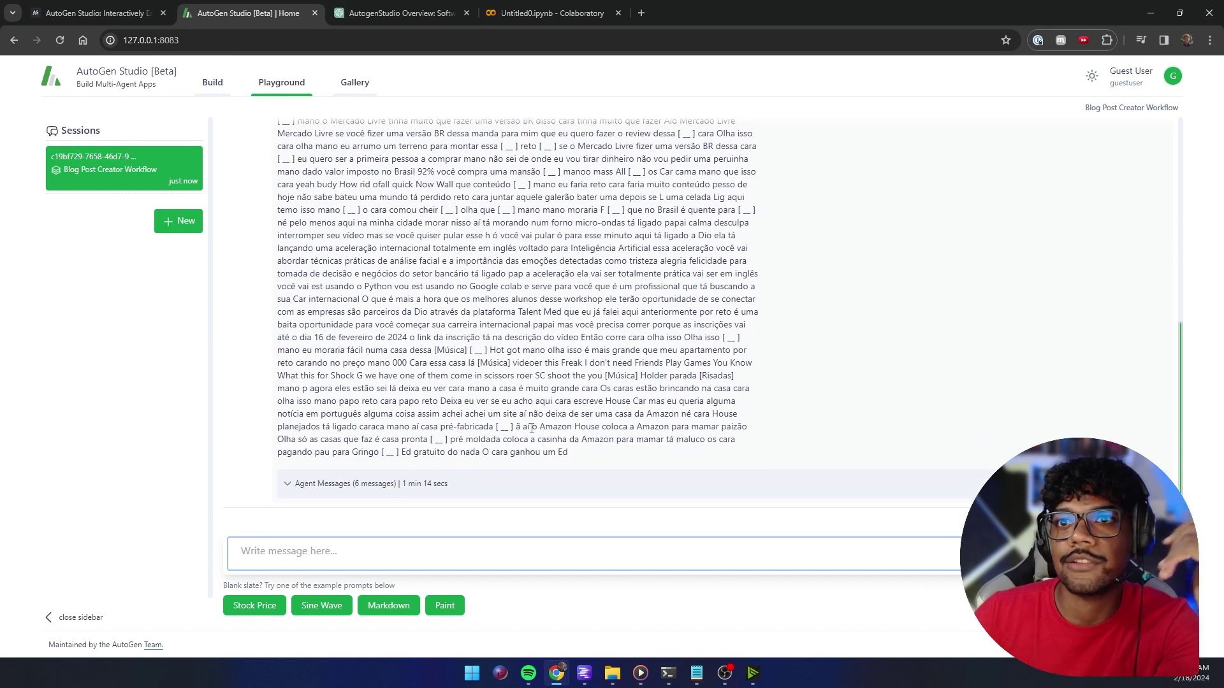
pyautogui.scroll(-5, 566, 489)
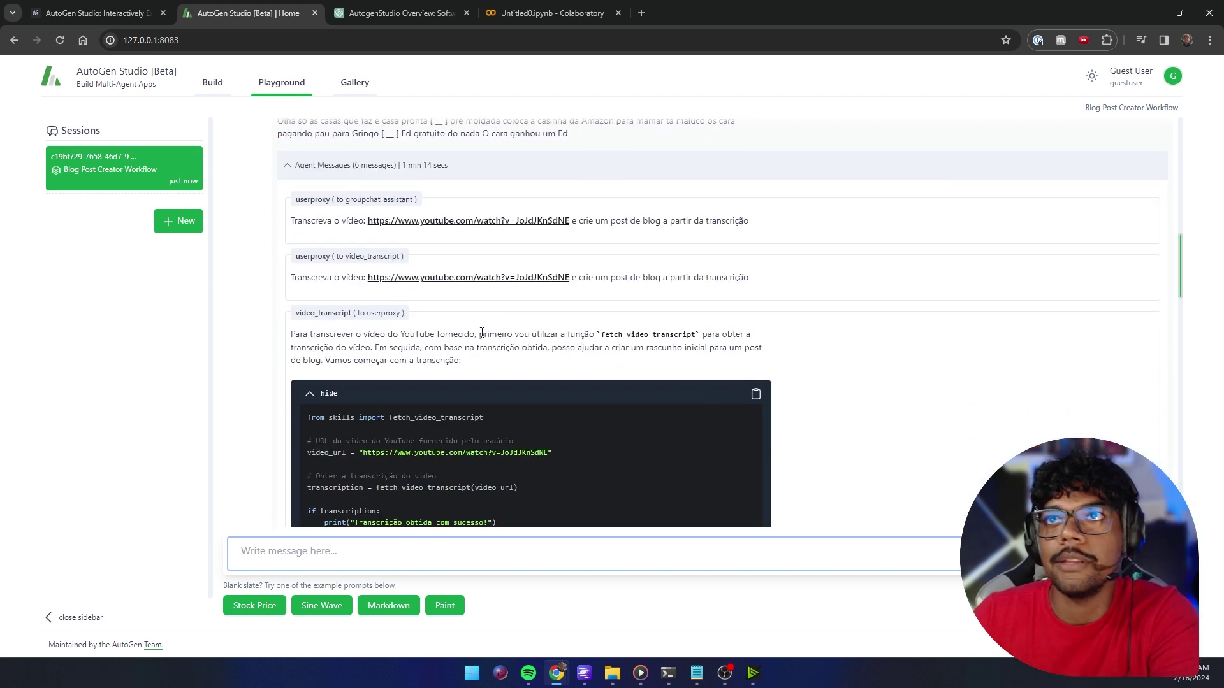
# Read through the exchange between userproxy, video_transcript and blog_post_writer, including the fetch_video_transcript code and its execution outputs.
pyautogui.moveTo(291, 220); pyautogui.dragTo(340, 220)
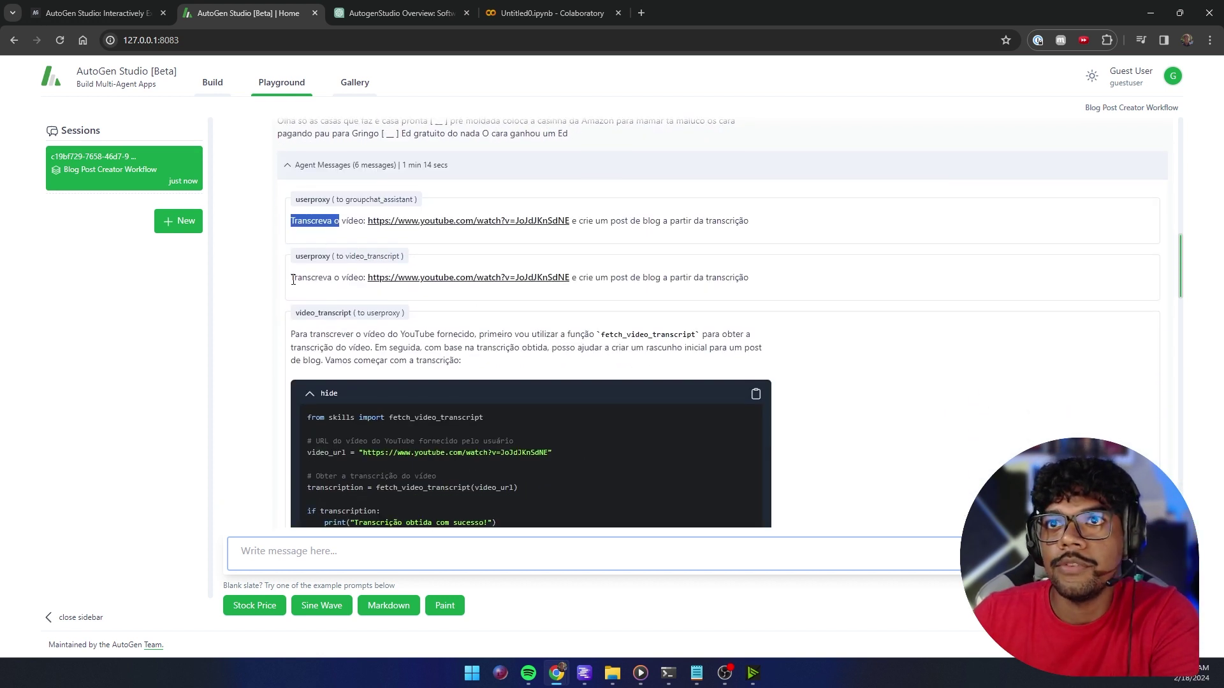
pyautogui.moveTo(290, 277); pyautogui.dragTo(348, 278)
pyautogui.moveTo(293, 334); pyautogui.dragTo(583, 364)
pyautogui.scroll(-4, 599, 362)
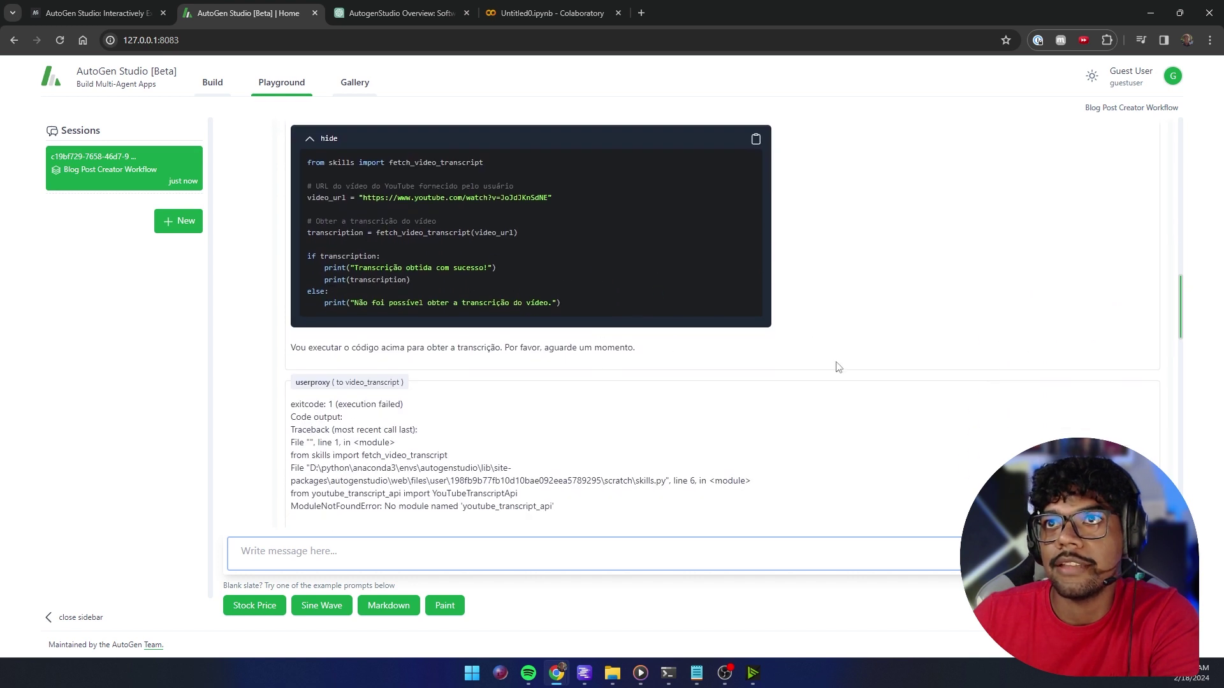
pyautogui.scroll(-10, 648, 305)
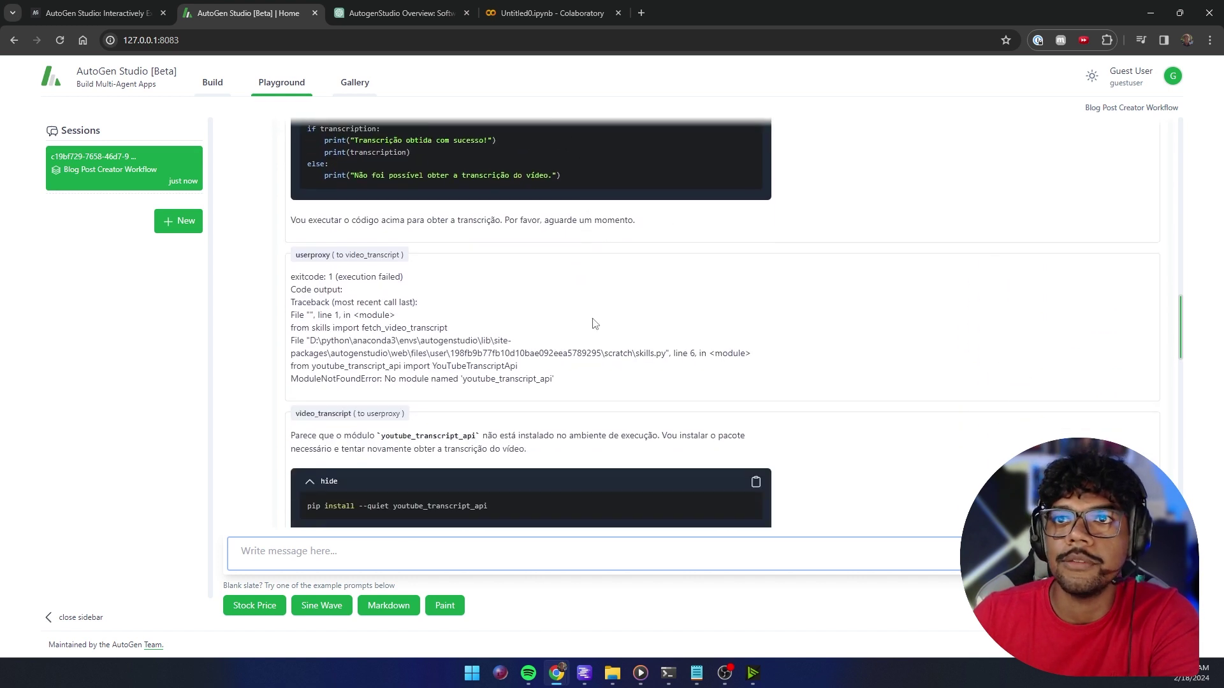
pyautogui.scroll(-12, 608, 317)
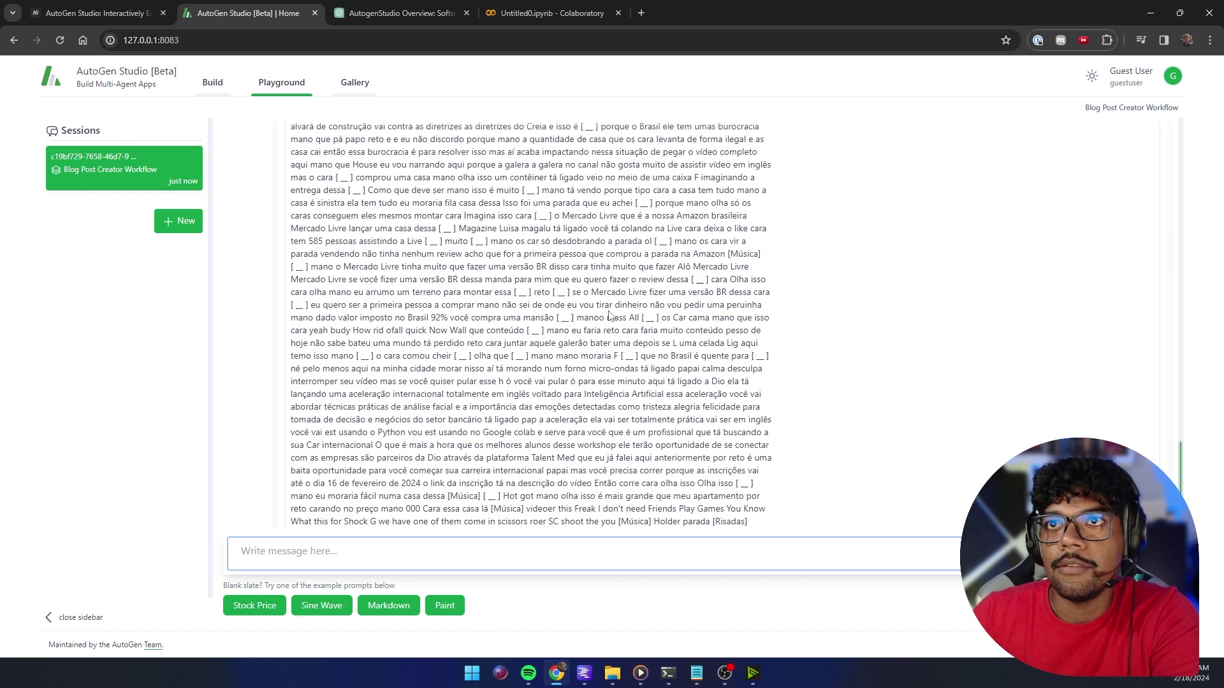
pyautogui.scroll(8, 610, 310)
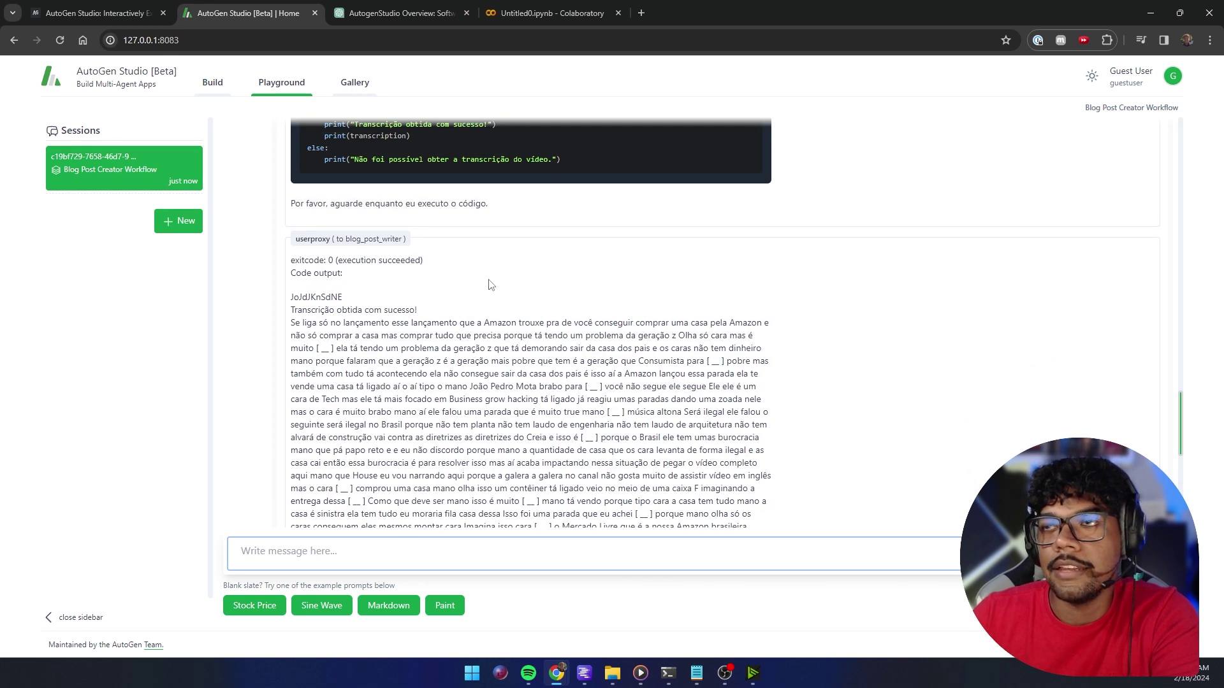
pyautogui.scroll(-8, 522, 294)
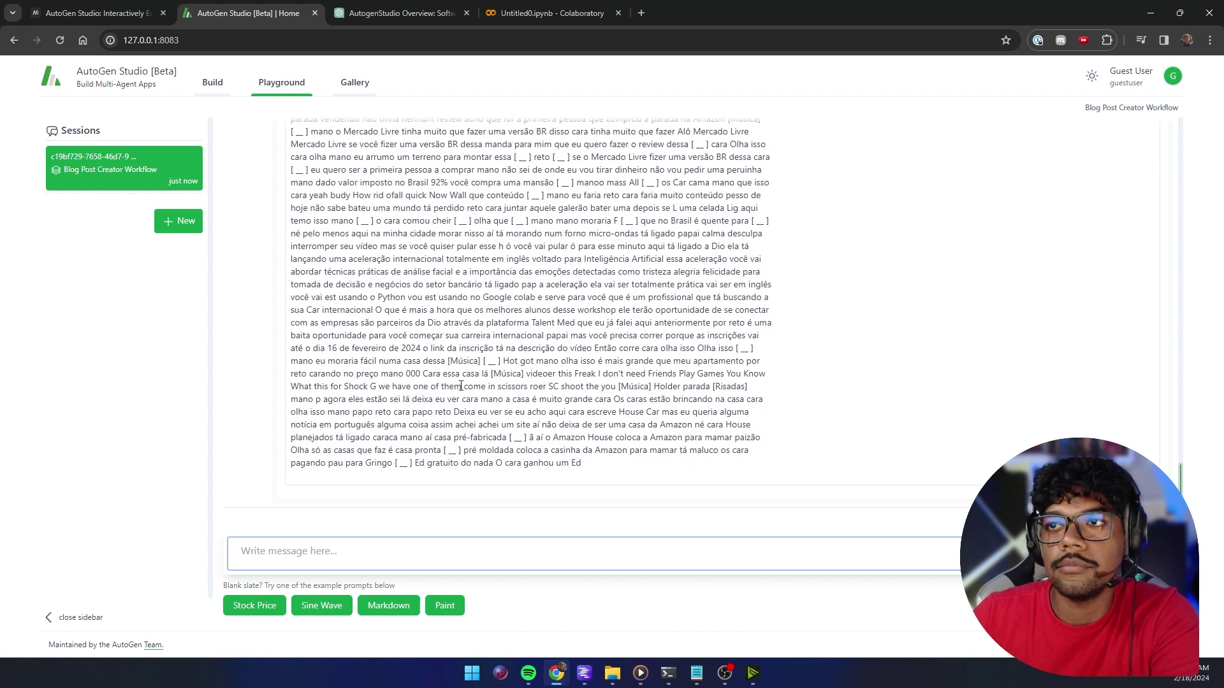
pyautogui.scroll(6, 542, 422)
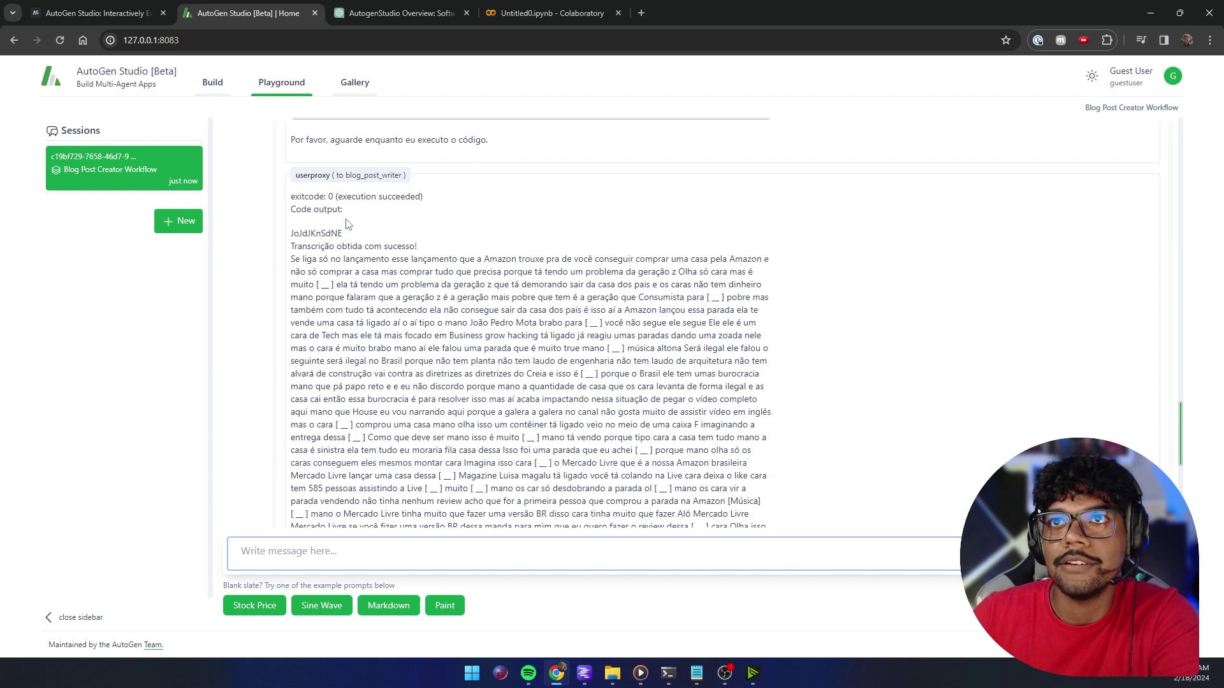
pyautogui.scroll(-8, 479, 399)
# Switch to the Anaconda Prompt and read the blog_post_writer article from its title through to its call to action.
pyautogui.moveTo(667, 674)
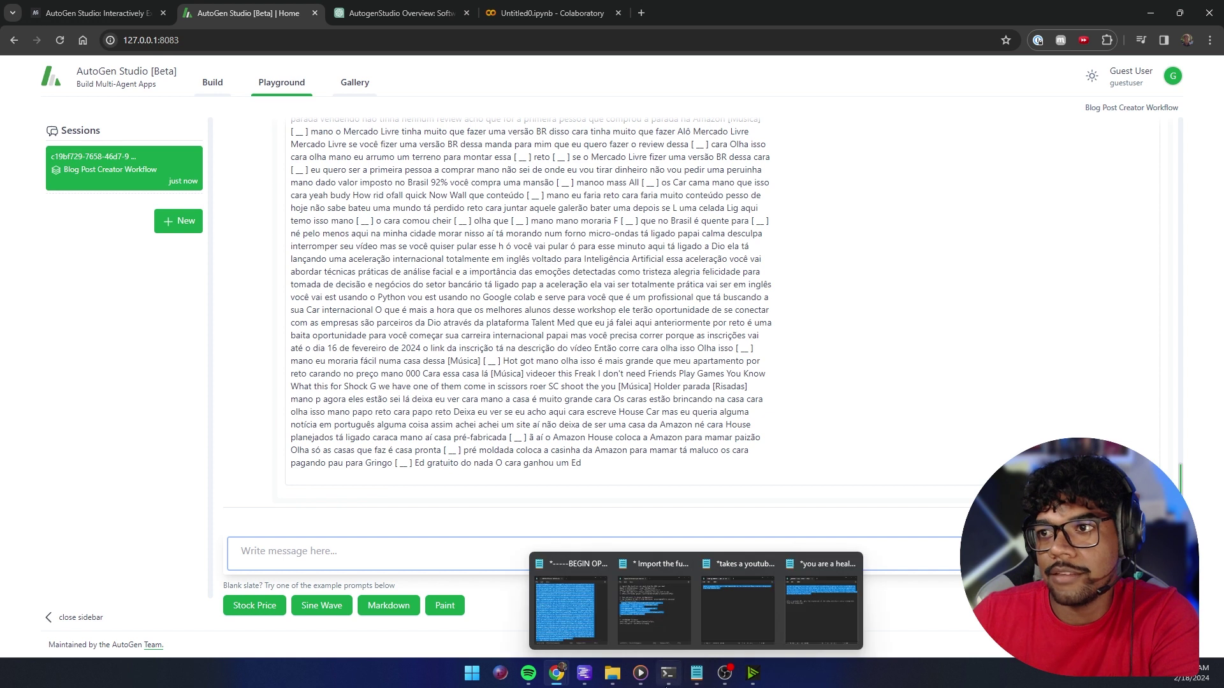
pyautogui.click(677, 624)
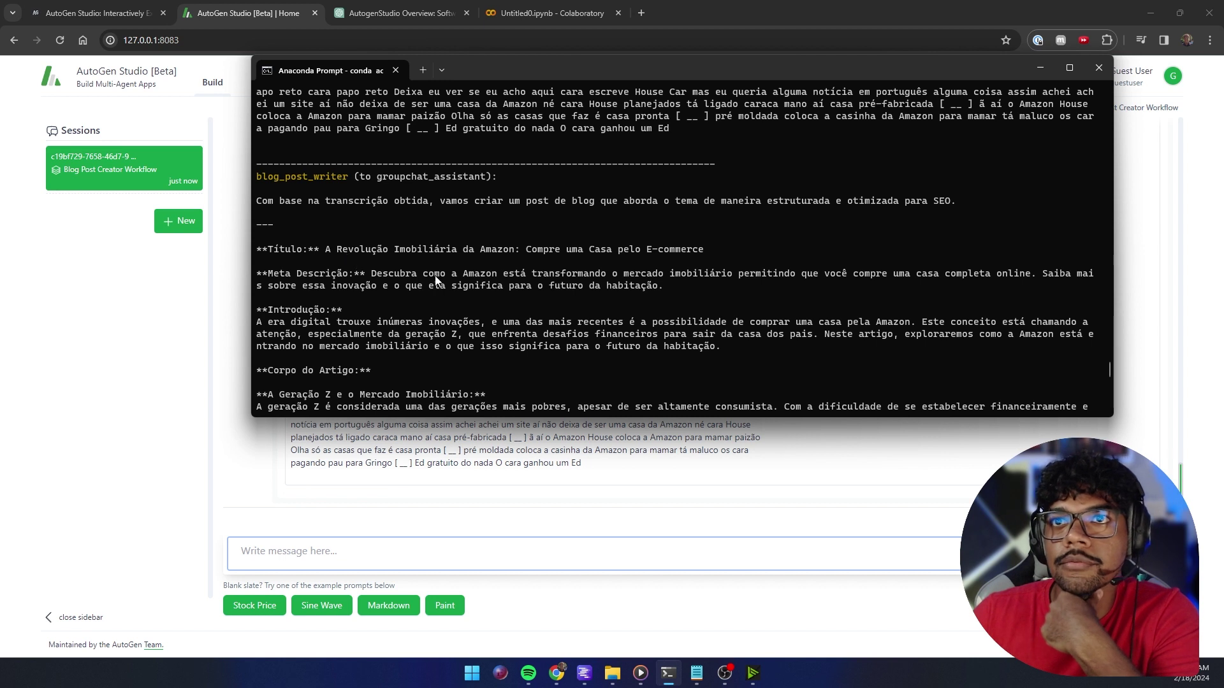
pyautogui.scroll(-3, 425, 282)
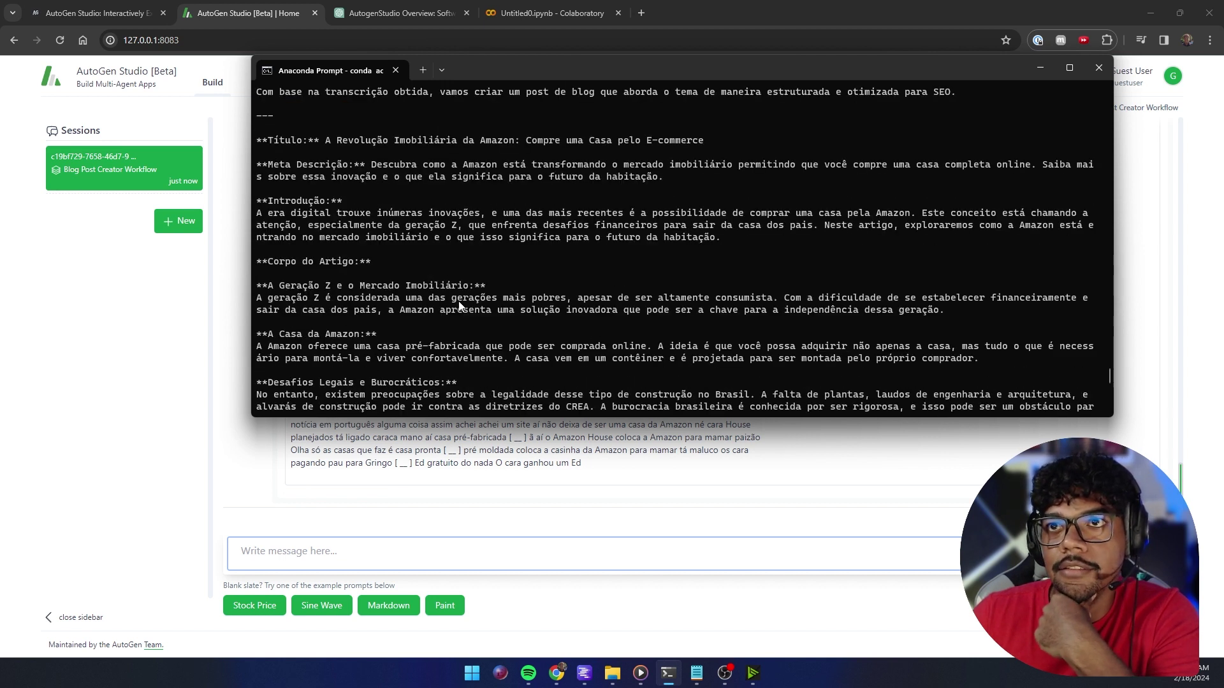
pyautogui.scroll(-3, 459, 305)
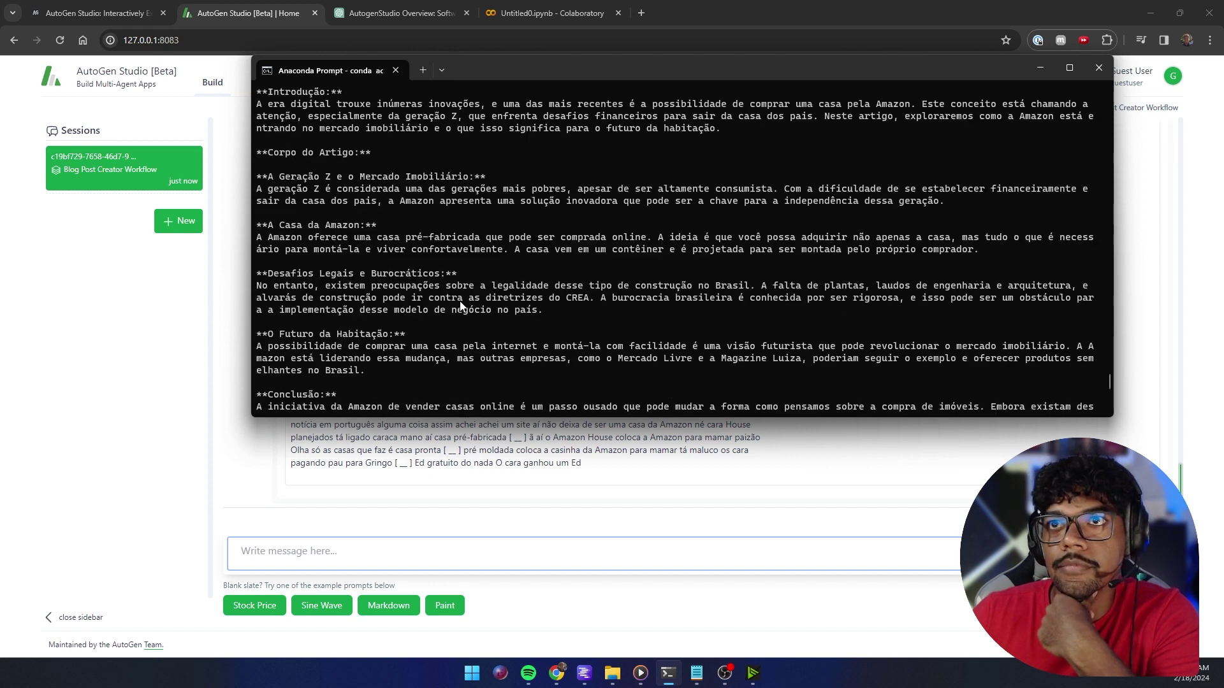
pyautogui.scroll(-2, 497, 311)
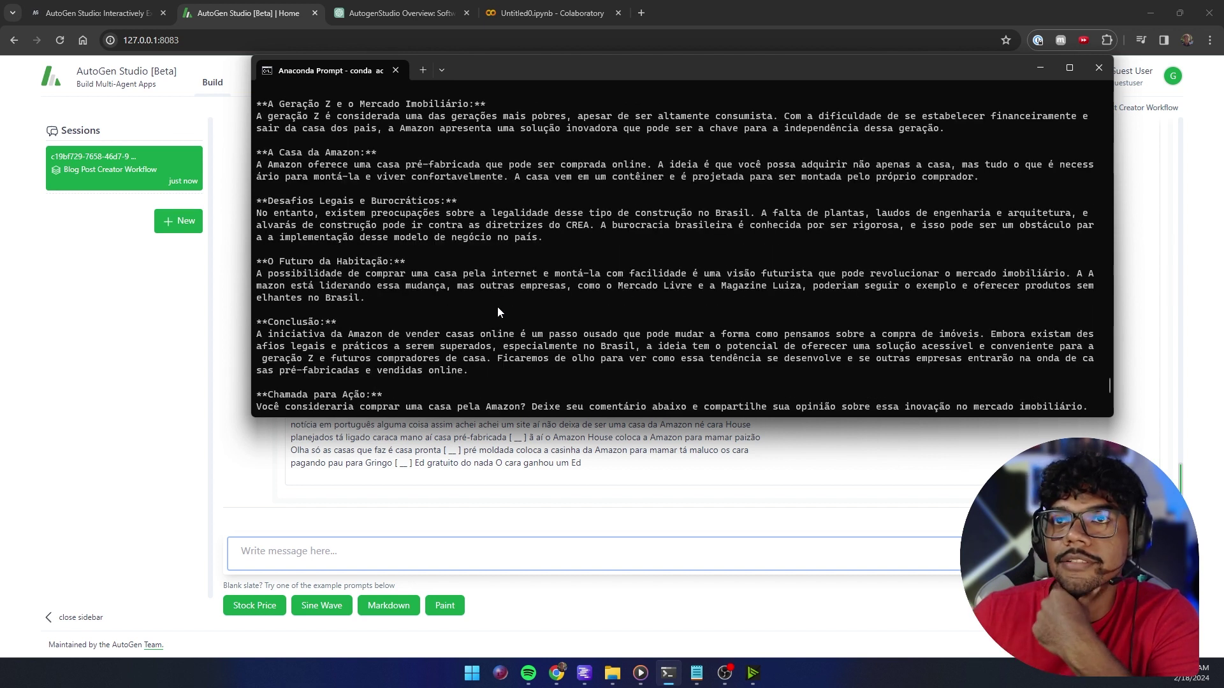
pyautogui.scroll(-1, 498, 312)
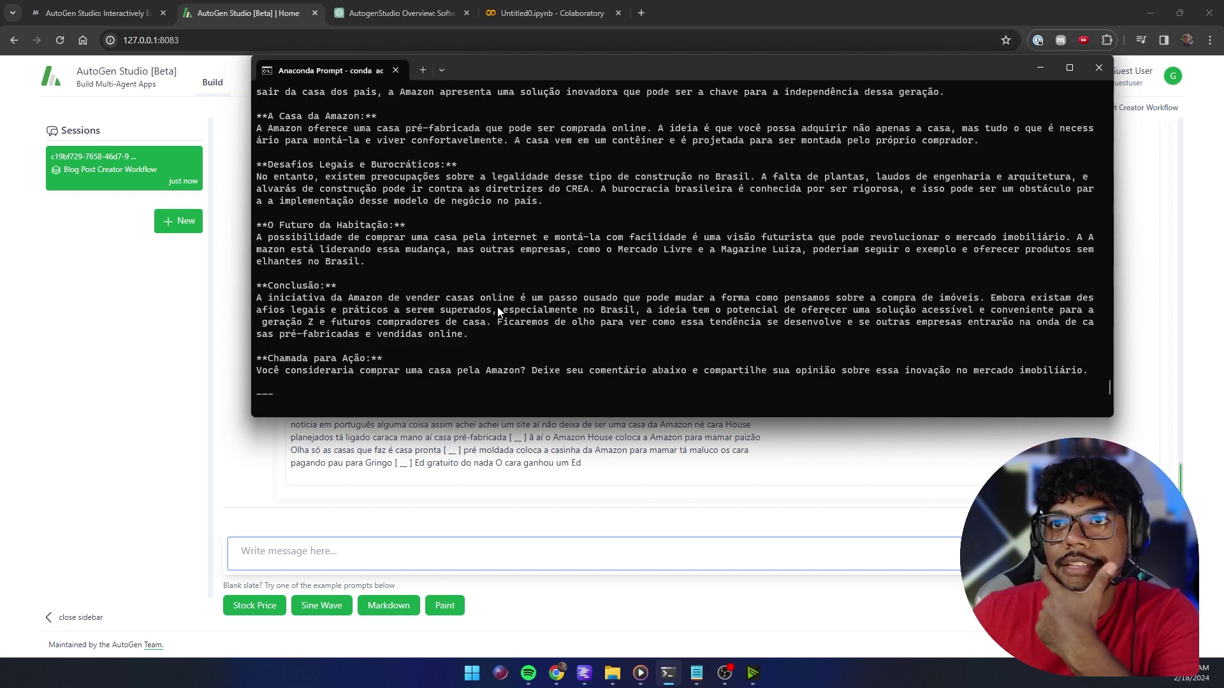
pyautogui.scroll(3, 498, 312)
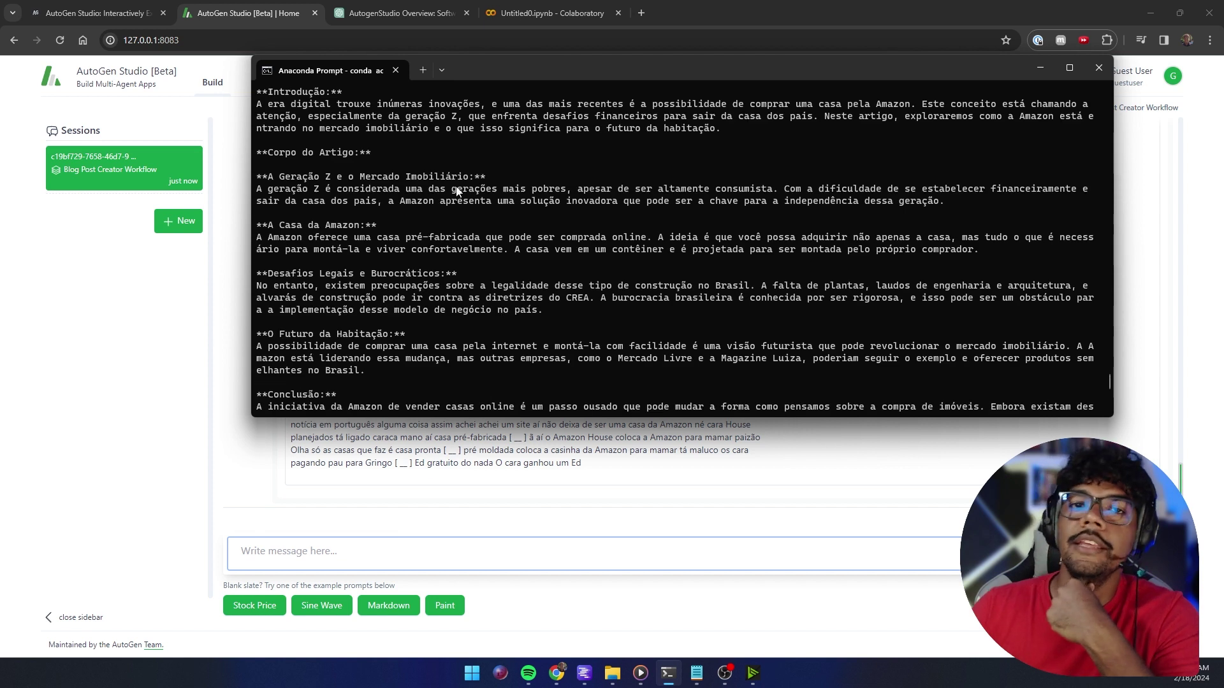
pyautogui.scroll(1, 515, 295)
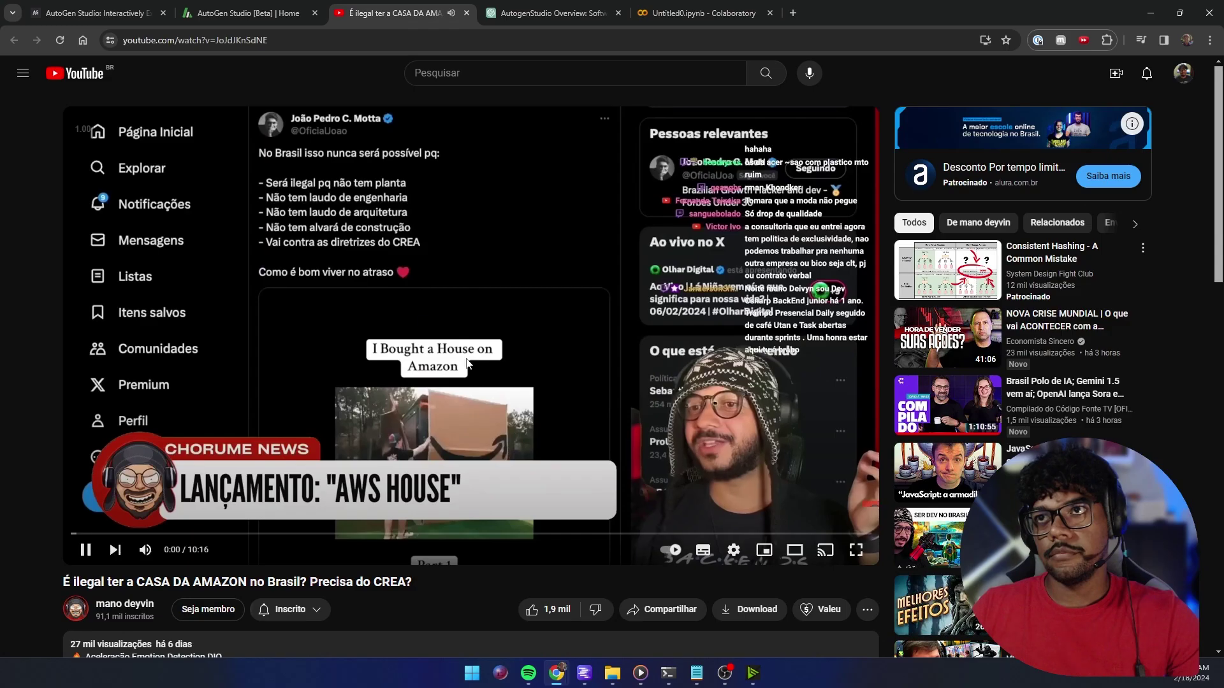
# Skim the source YouTube video at several points to compare it with the article, and pause playback.
pyautogui.click(120, 533)
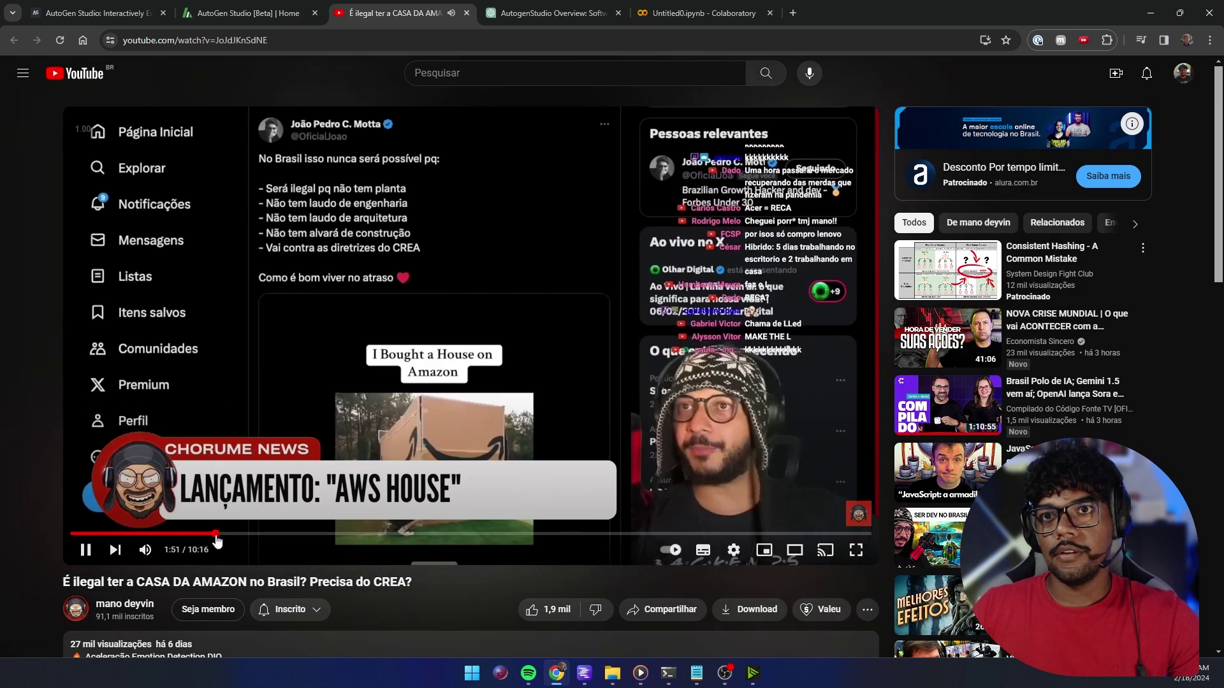
pyautogui.click(217, 533)
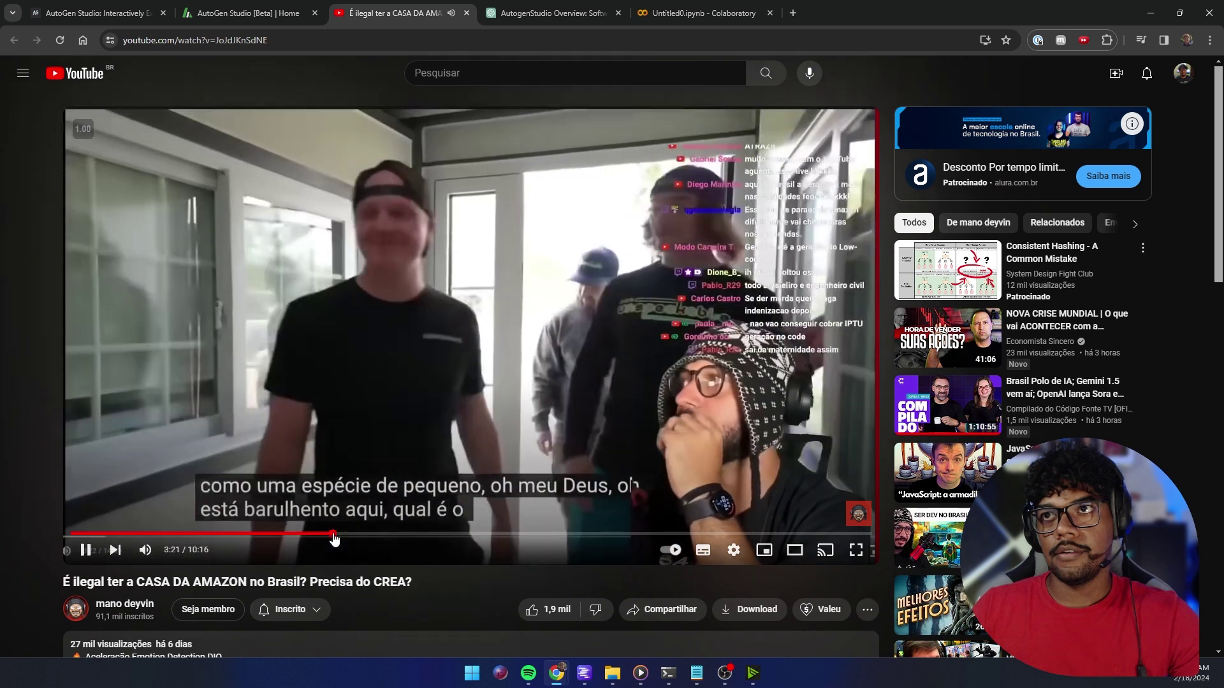
pyautogui.click(334, 533)
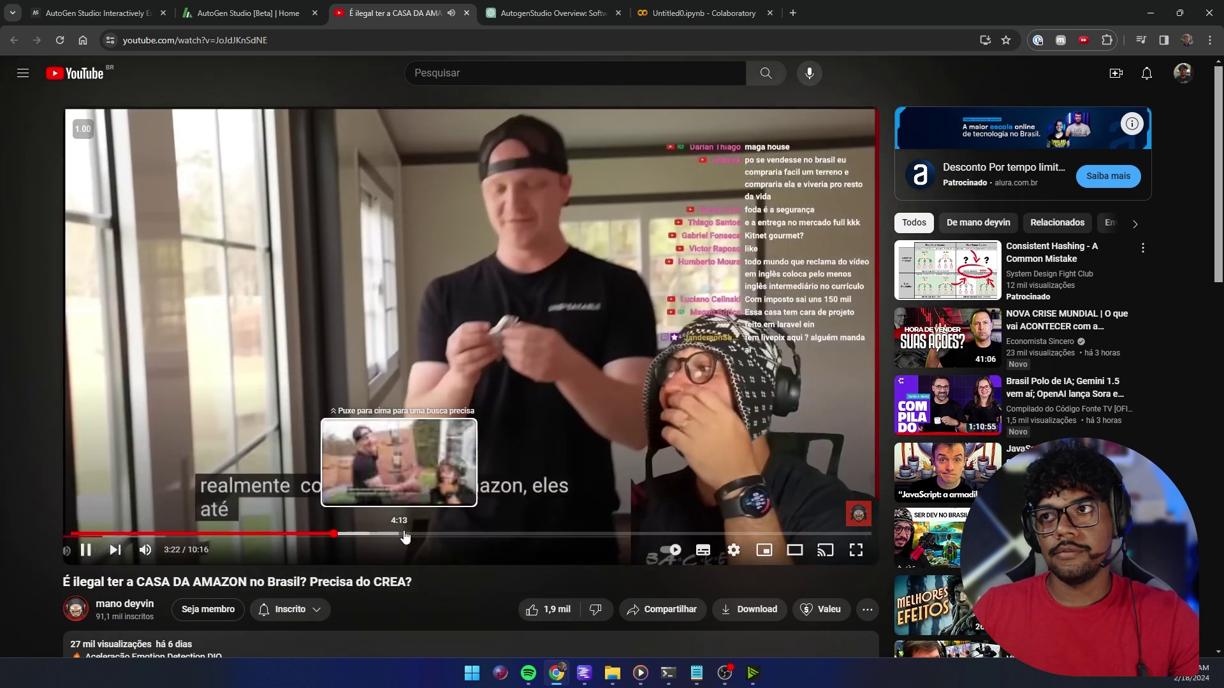
pyautogui.click(440, 535)
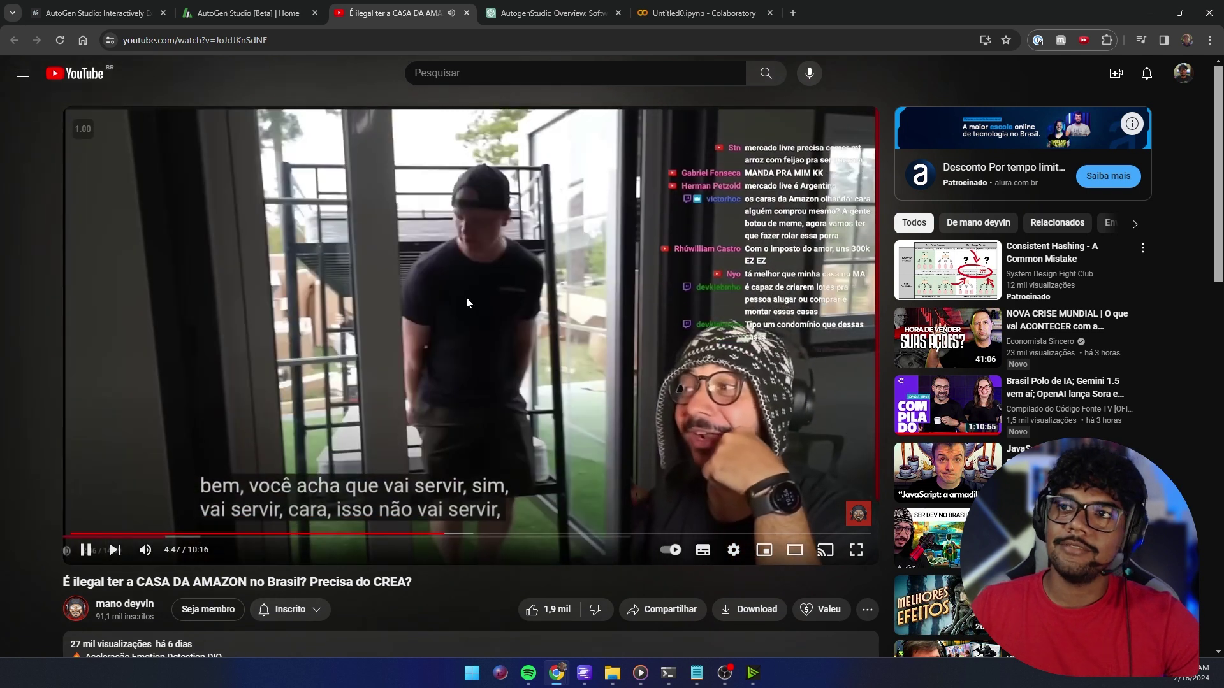
pyautogui.click(469, 317)
# Return to AutoGen Studio and bring the Anaconda Prompt log with the generated article back into view.
pyautogui.click(538, 6)
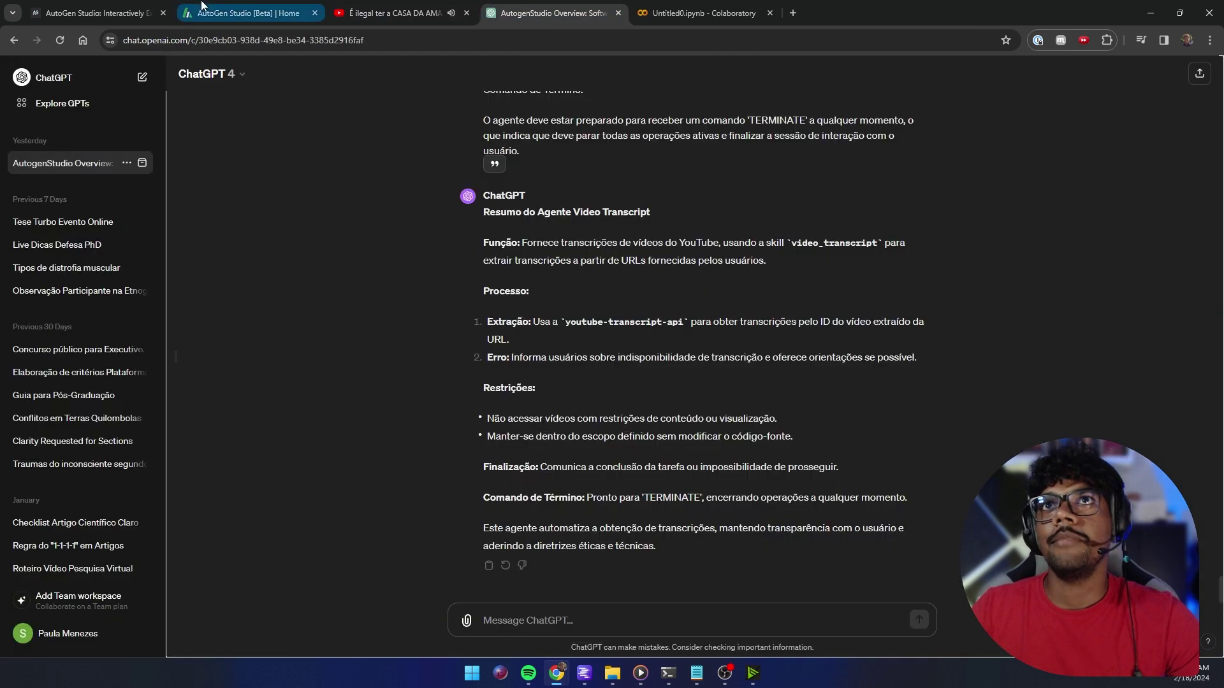
pyautogui.click(248, 13)
pyautogui.click(667, 673)
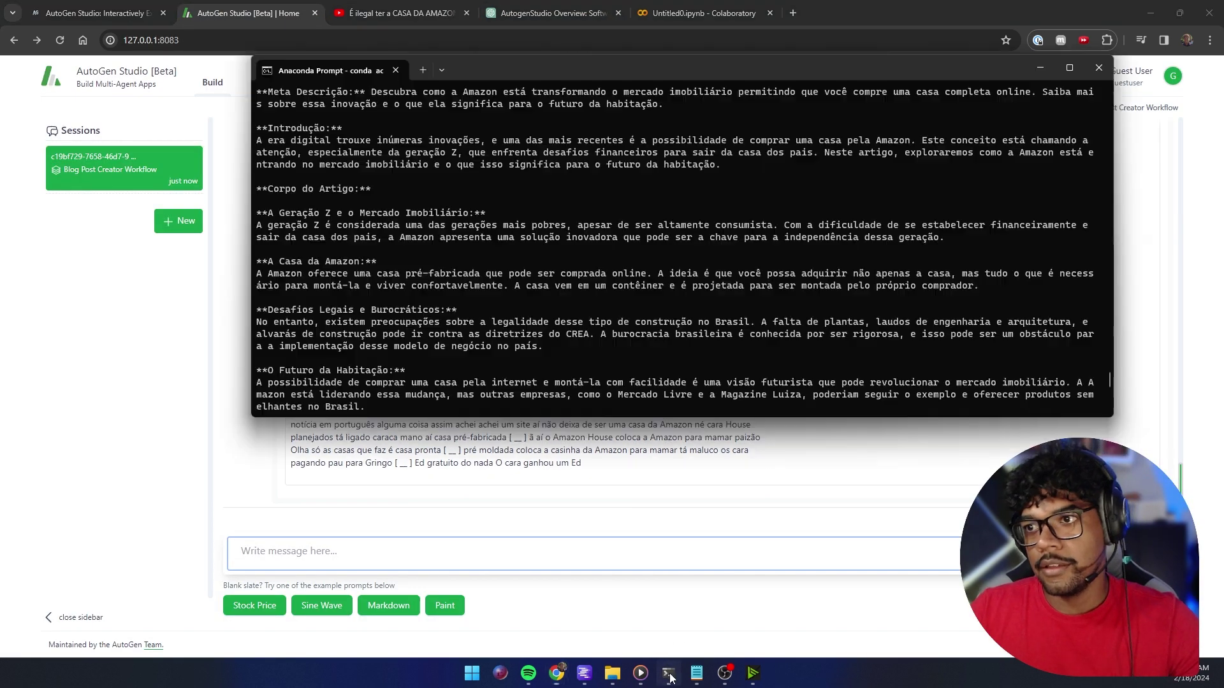
# Reread the generated article in the console log, from its SEO and revision notes back up to the blog_post_writer introduction.
pyautogui.scroll(2, 381, 266)
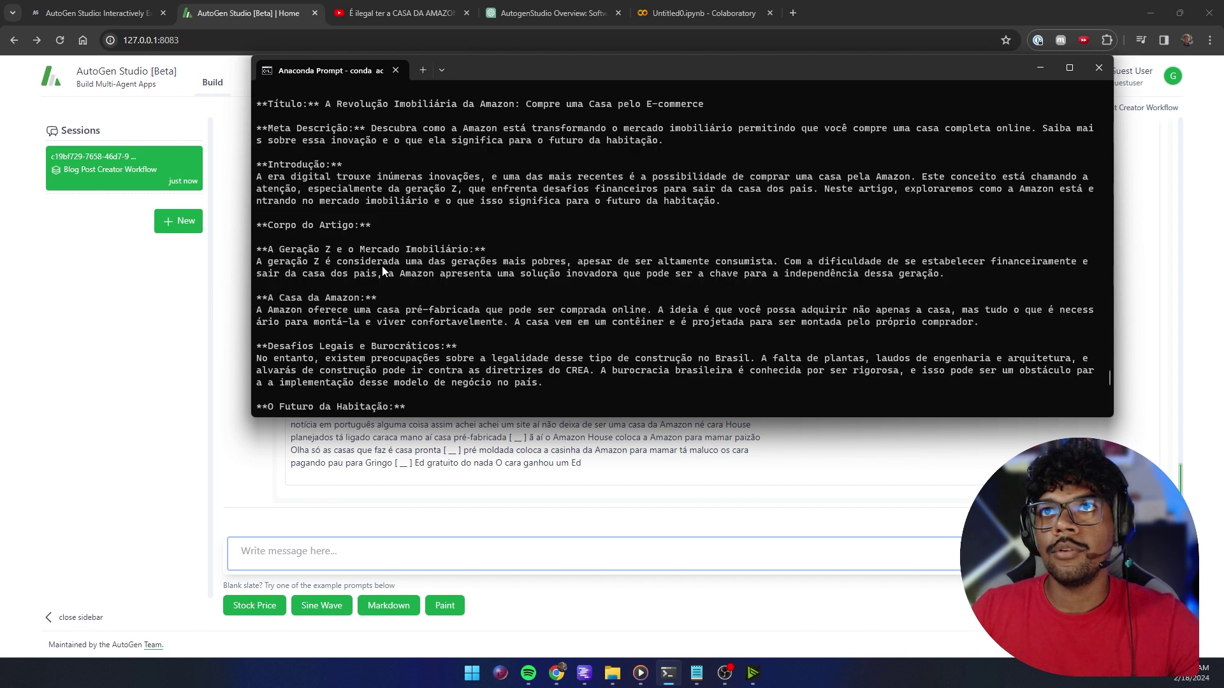
pyautogui.scroll(-7, 488, 328)
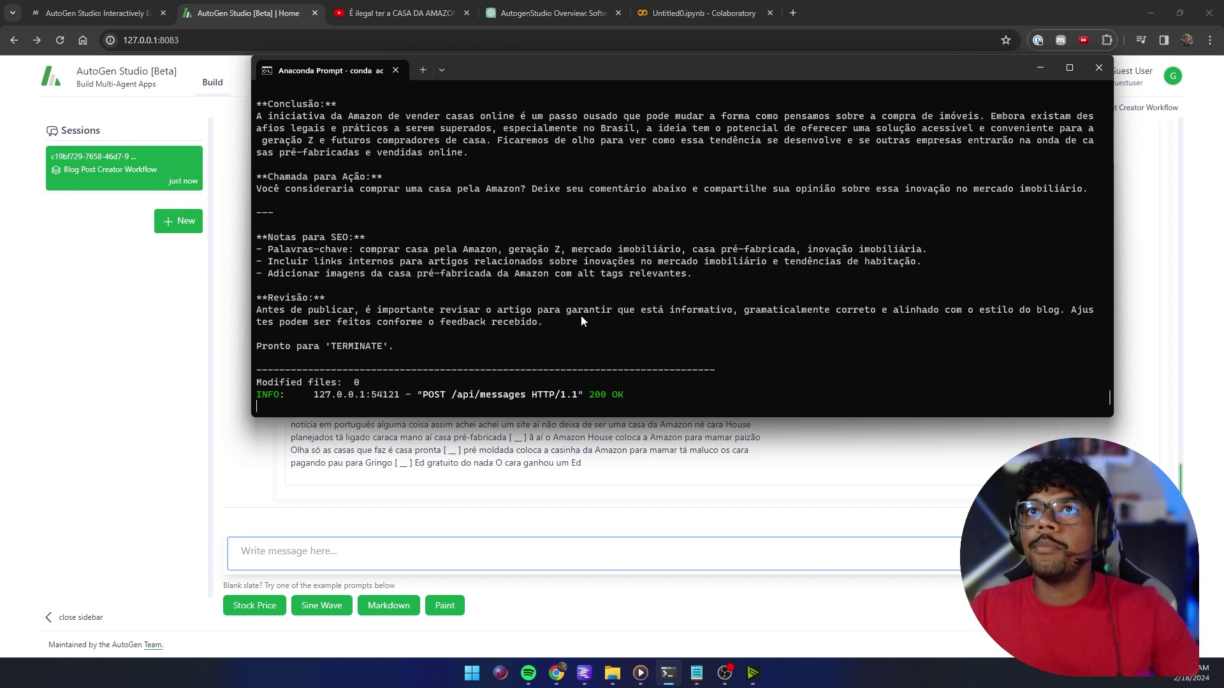
pyautogui.scroll(2, 496, 274)
pyautogui.scroll(1, 517, 309)
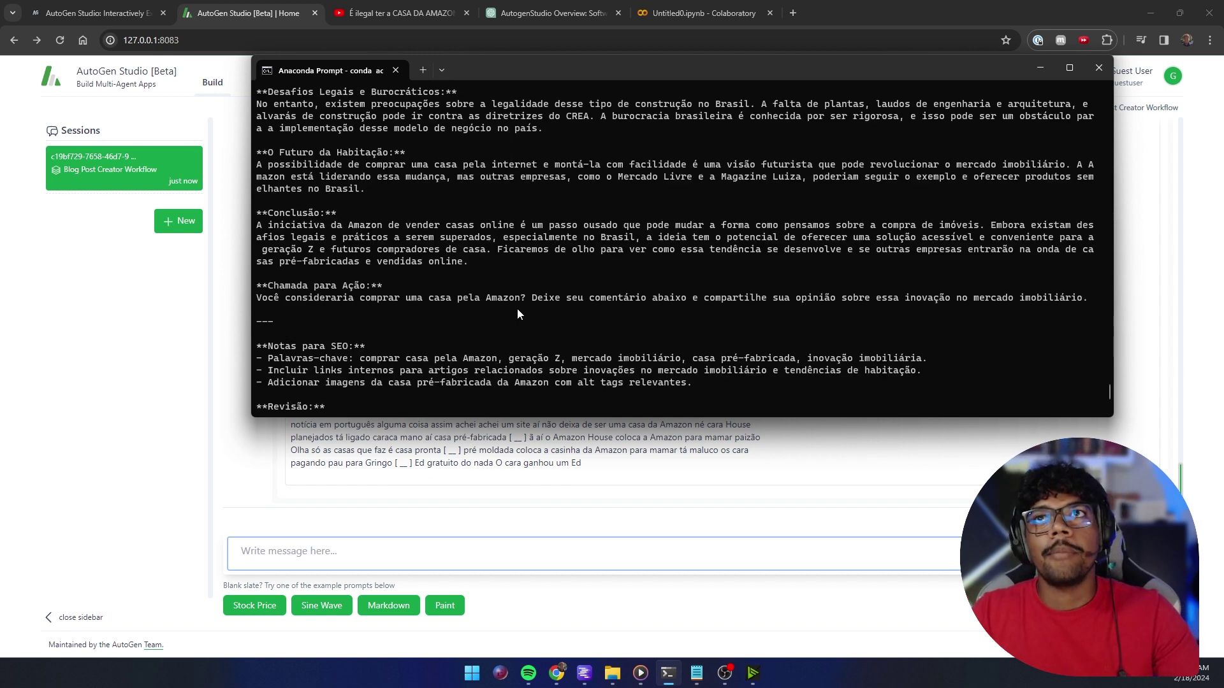
pyautogui.scroll(3, 518, 308)
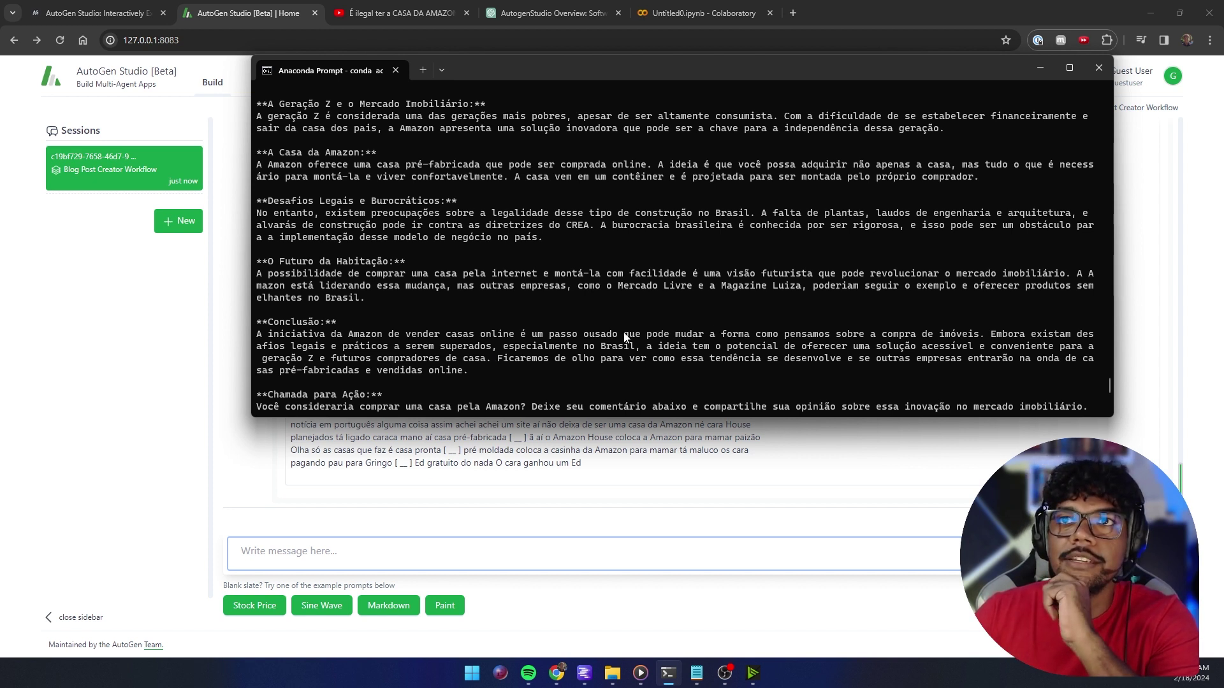
pyautogui.scroll(7, 593, 341)
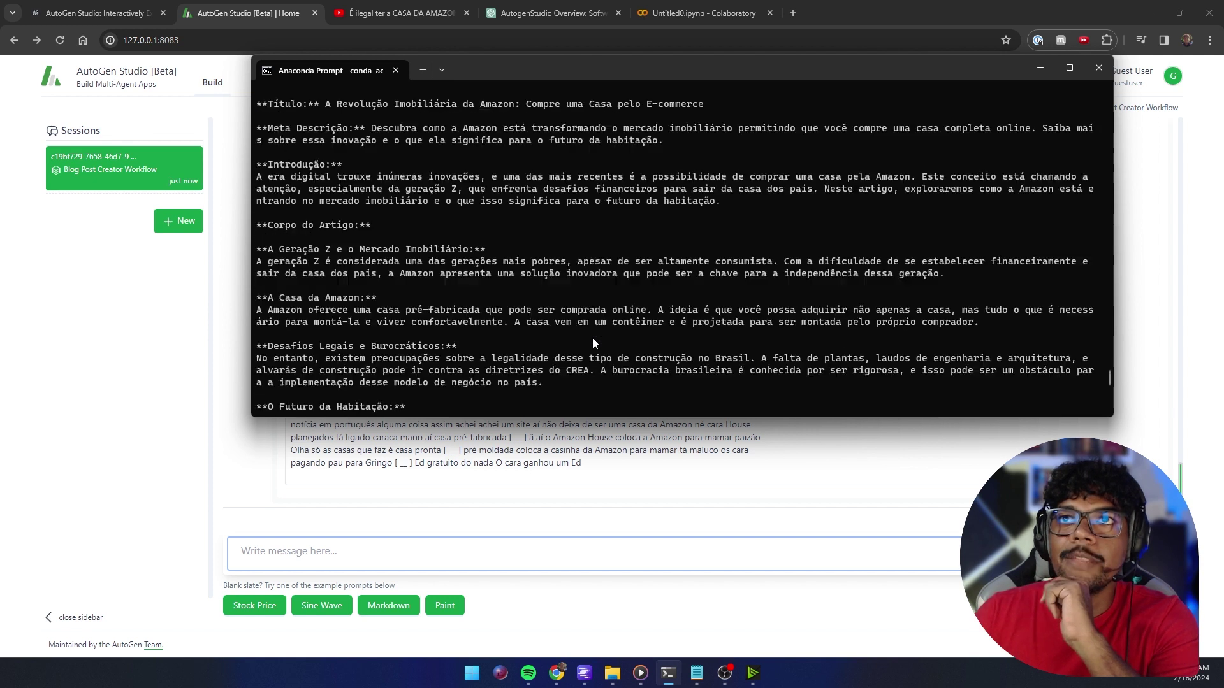
pyautogui.scroll(2, 593, 343)
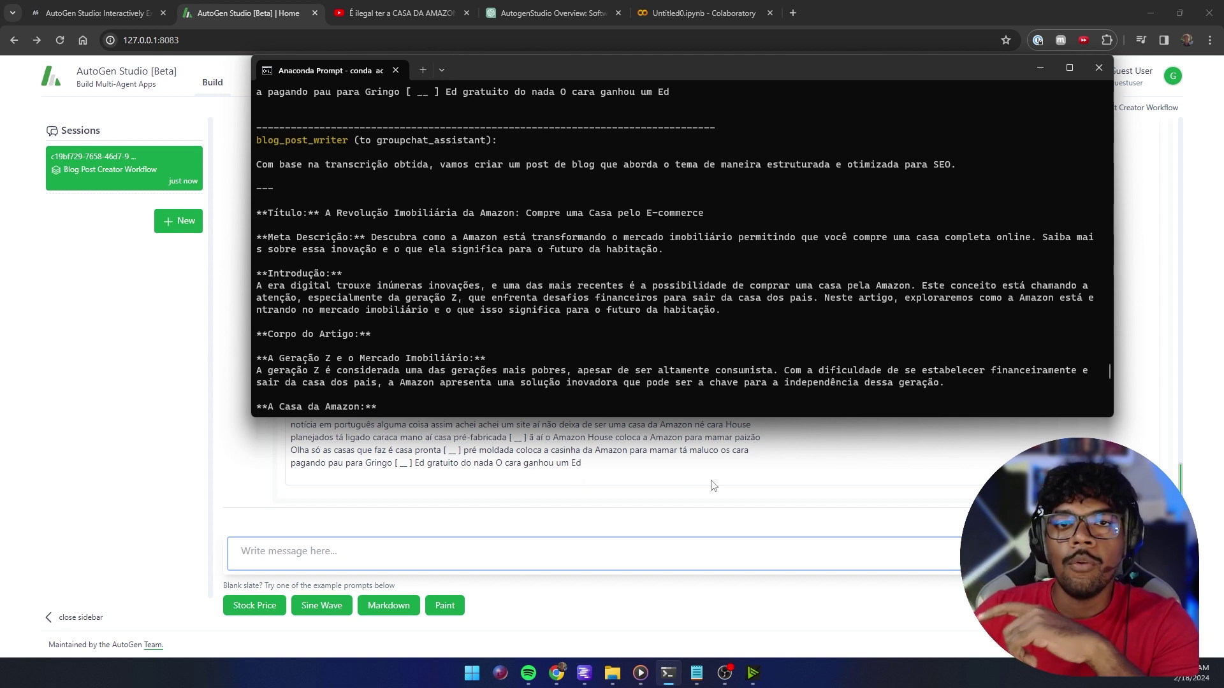
# Switch to LM Studio to examine its Local Inference Server page and example client request, and minimize it.
pyautogui.moveTo(587, 682)
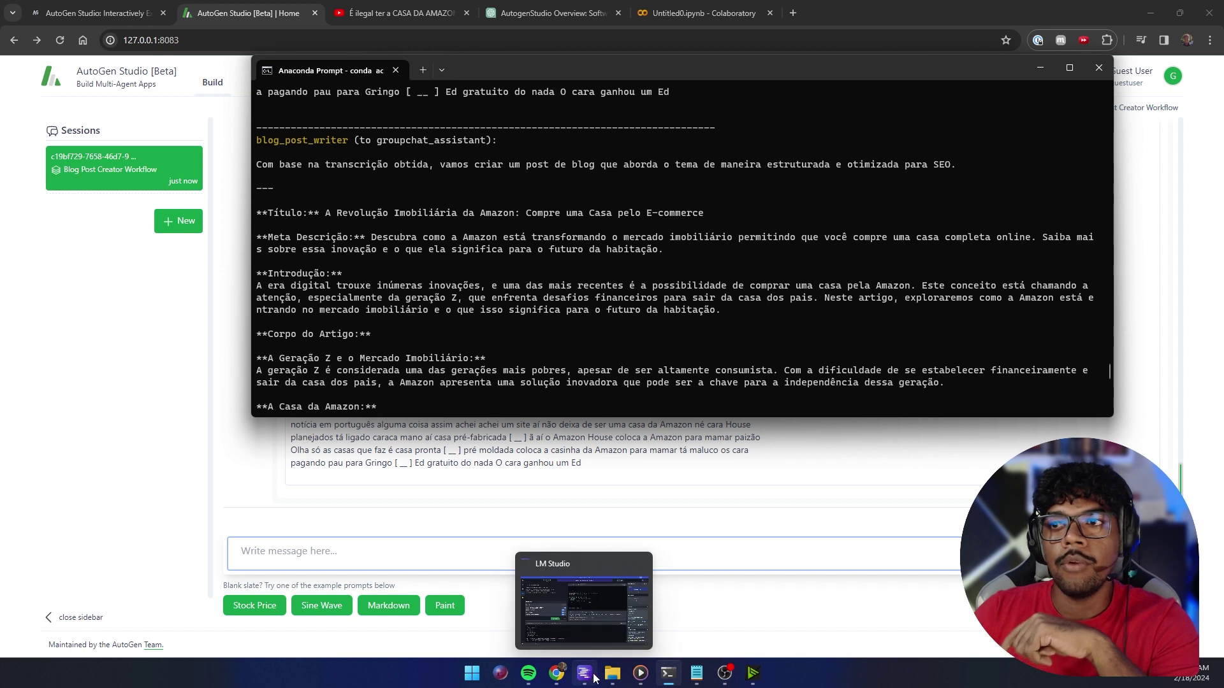
pyautogui.click(599, 622)
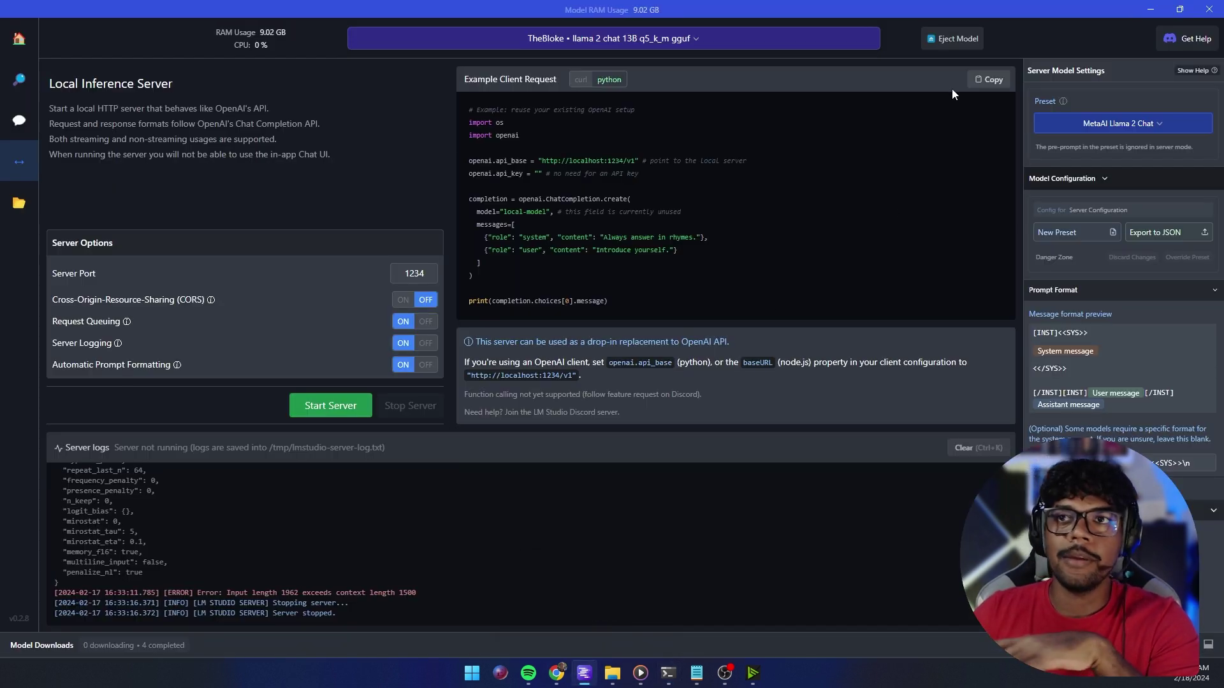
pyautogui.click(1151, 9)
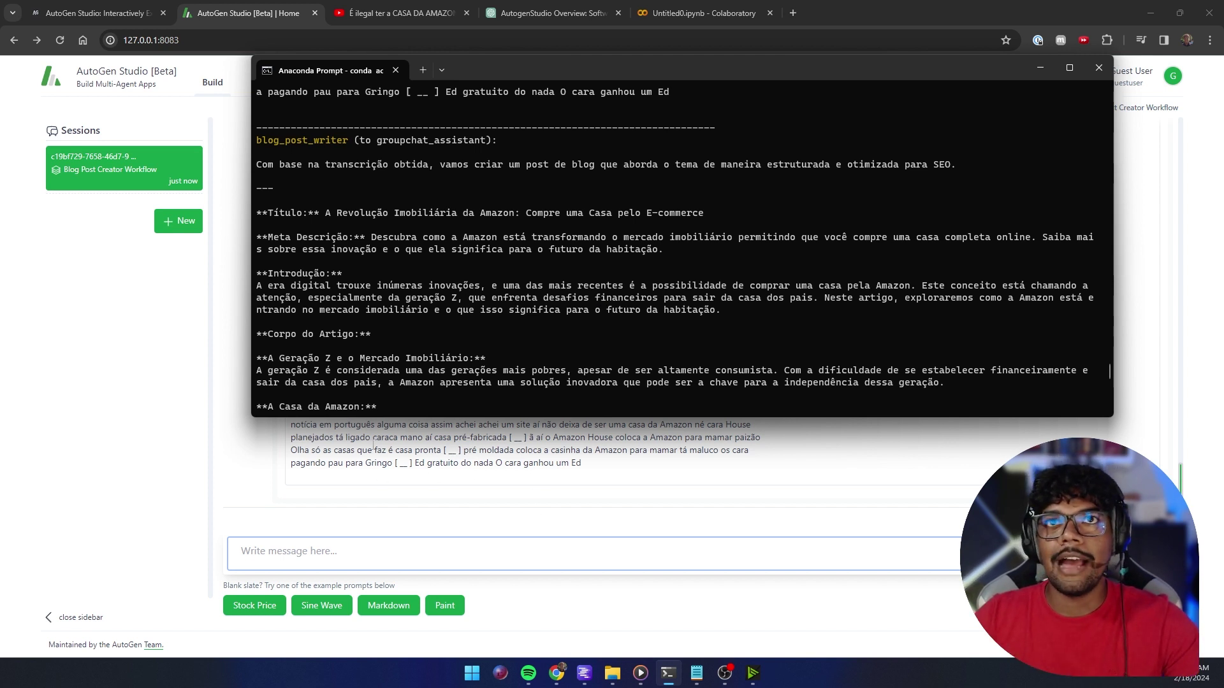
# Return to AutoGen Studio, view the fetch_video_transcript skill's Python code, and close its specification without saving.
pyautogui.click(405, 473)
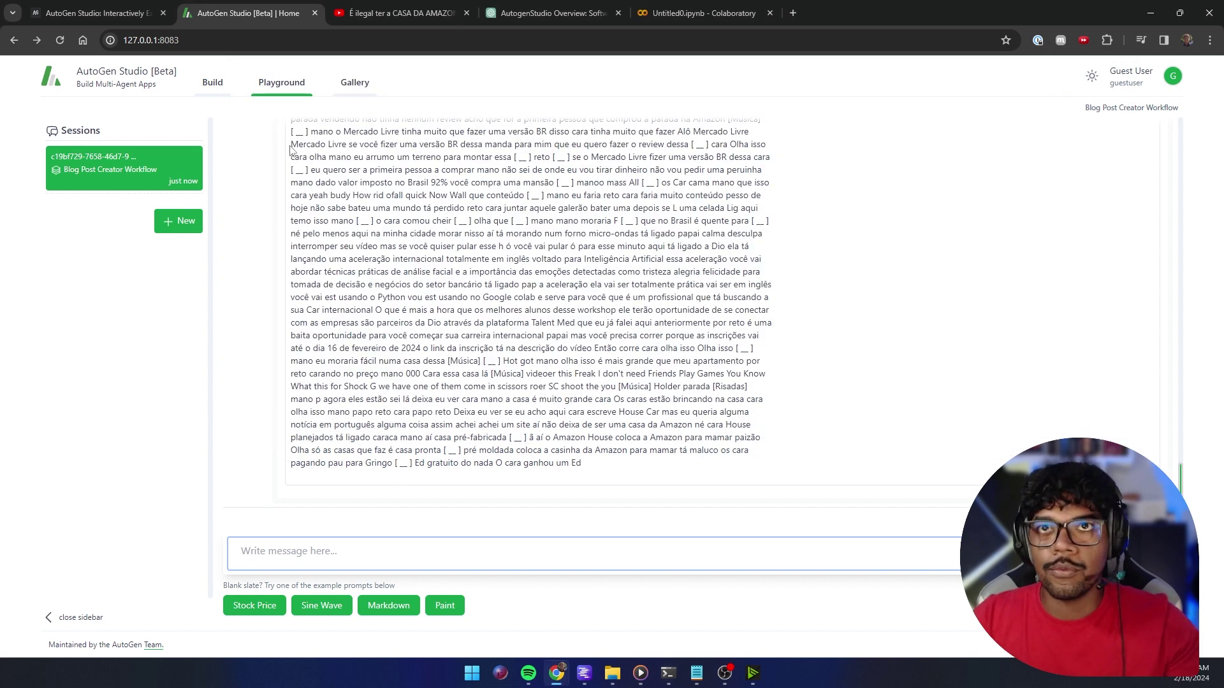
pyautogui.click(223, 84)
pyautogui.click(82, 132)
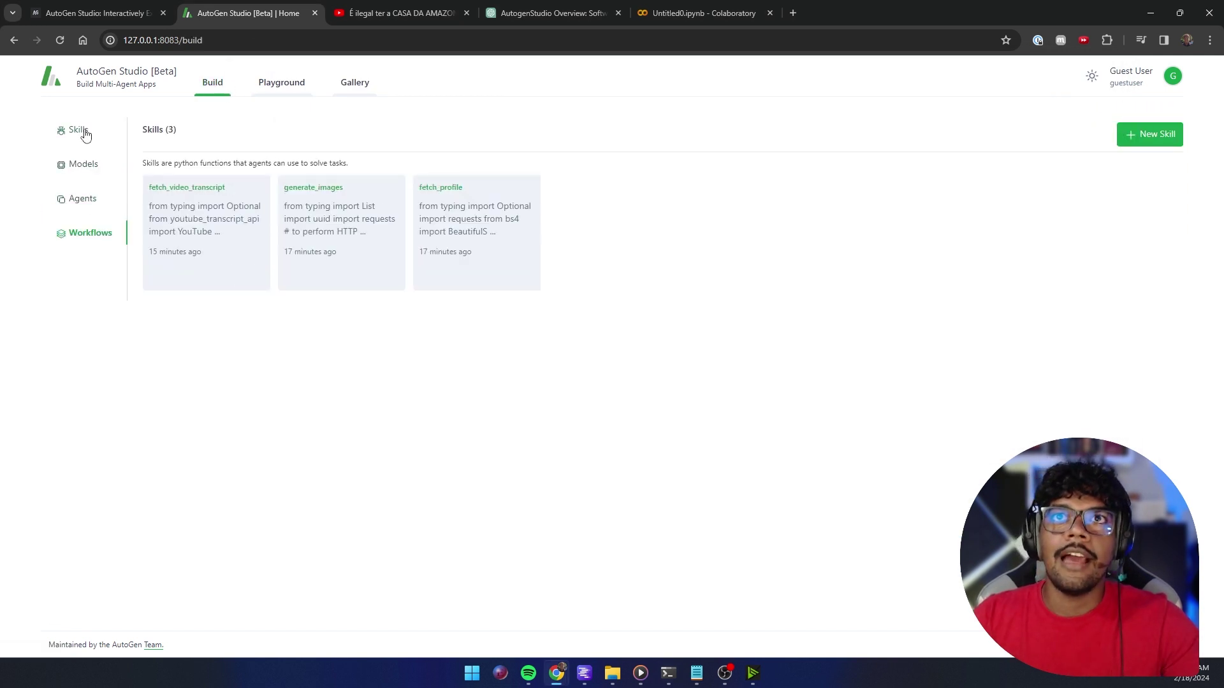
pyautogui.click(201, 220)
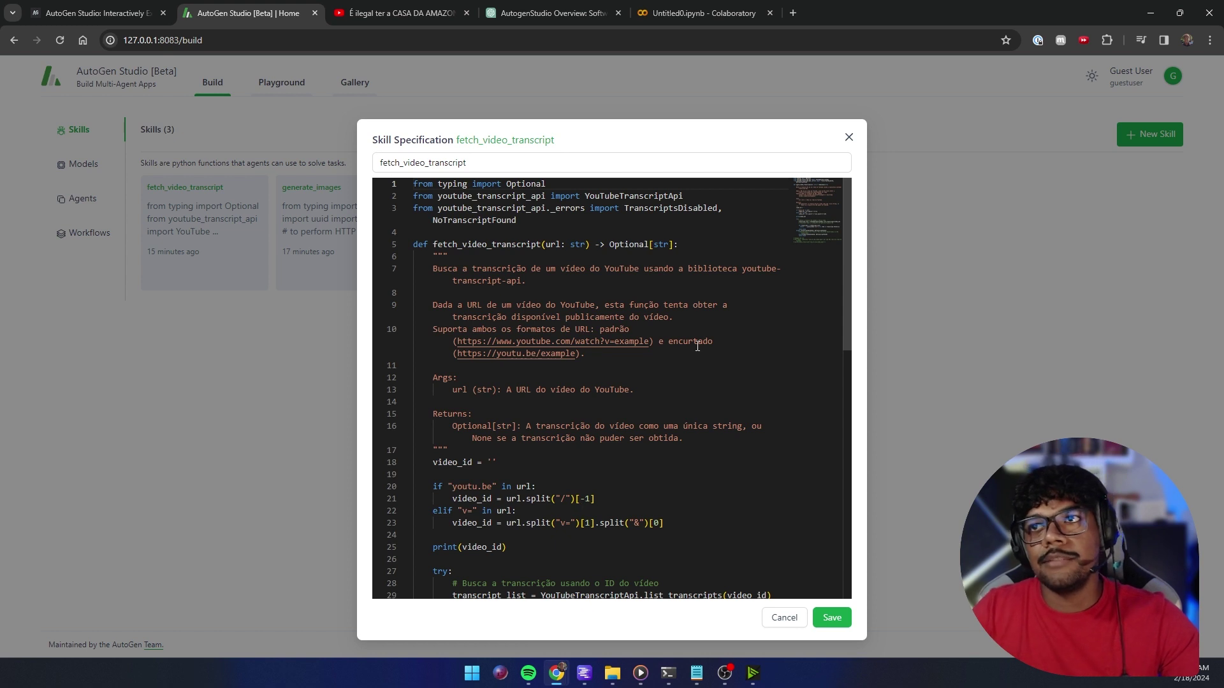
pyautogui.click(848, 137)
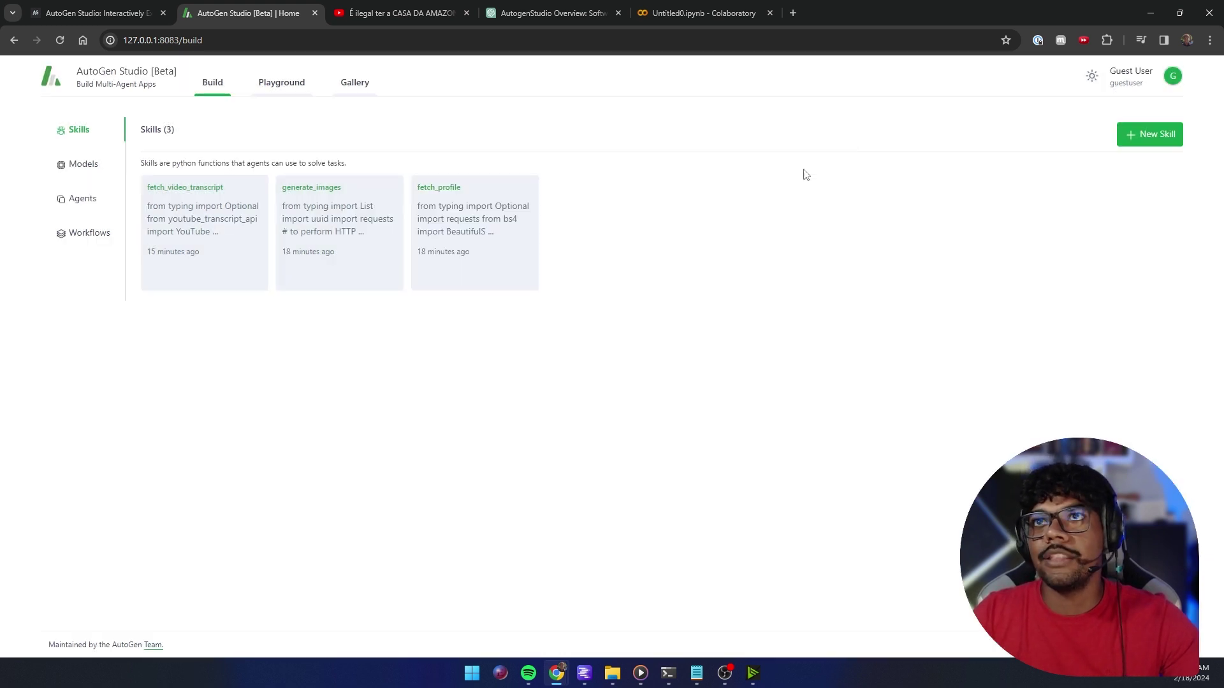